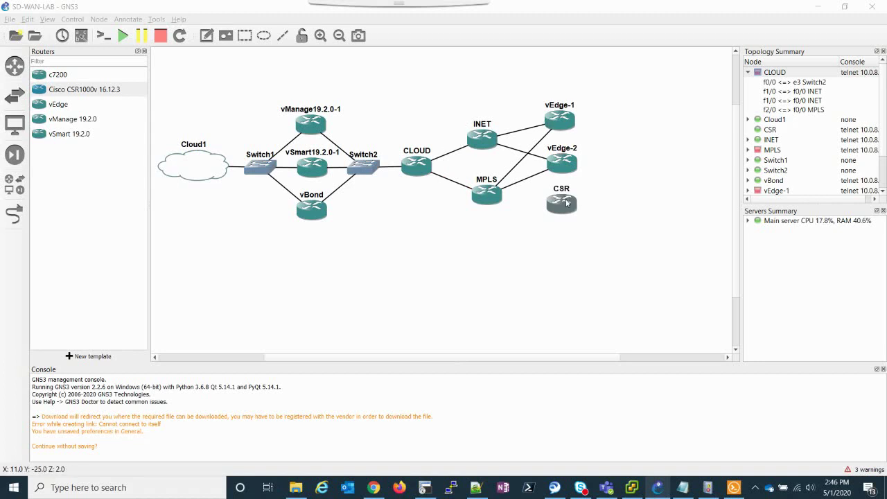
View the Cisco CSR1000v appliance page in the GNS3 Marketplace, then close it
{"action": "left_click_drag", "start_coordinate": [565, 208], "coordinate": [567, 209]}
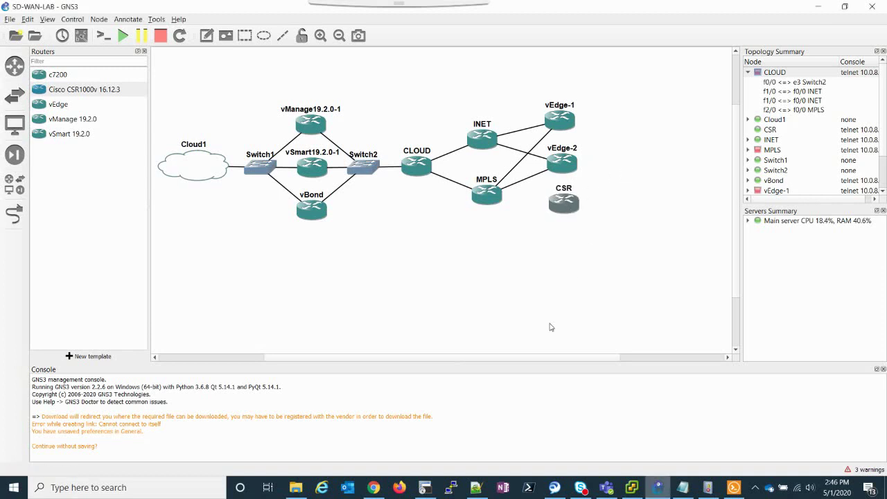
{"action": "left_click", "coordinate": [373, 488]}
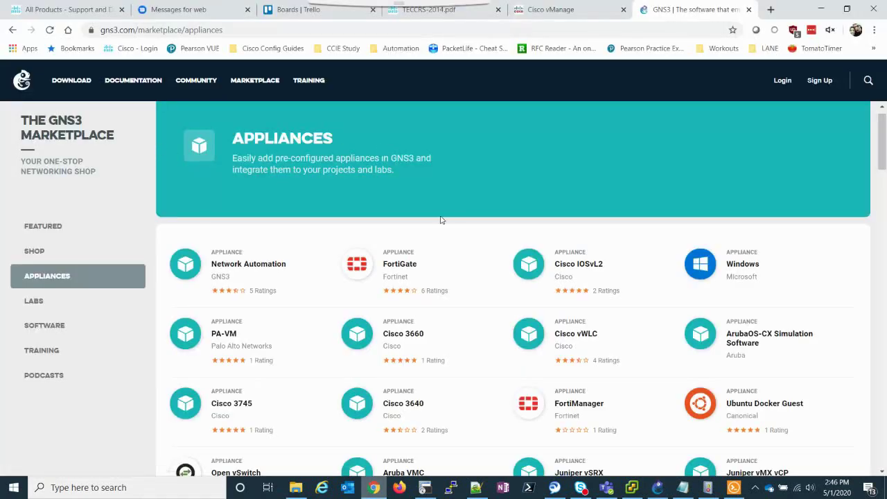
{"action": "scroll", "coordinate": [446, 248], "scroll_direction": "down", "scroll_amount": 1}
{"action": "scroll", "coordinate": [446, 248], "scroll_direction": "down", "scroll_amount": 10}
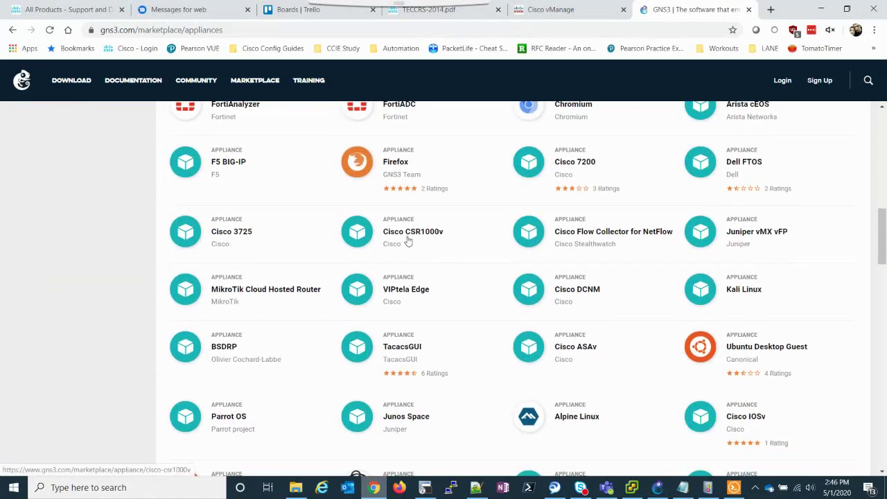
{"action": "left_click", "coordinate": [408, 241]}
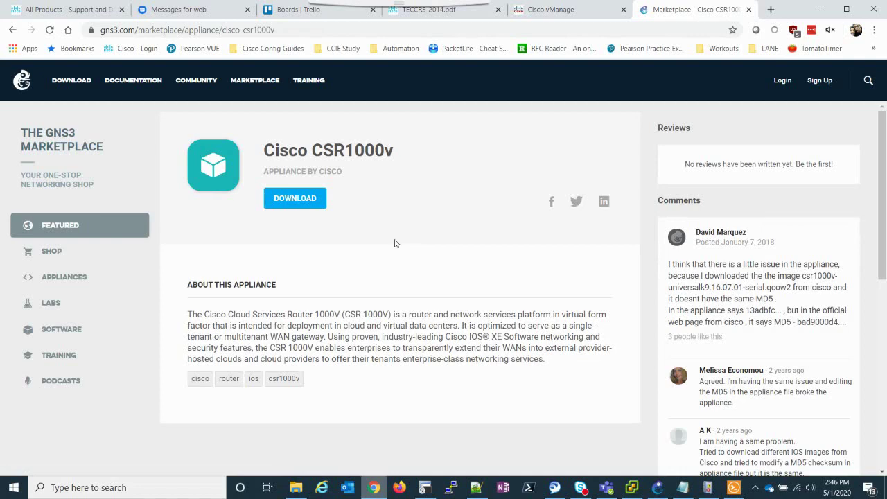
{"action": "left_click", "coordinate": [749, 10]}
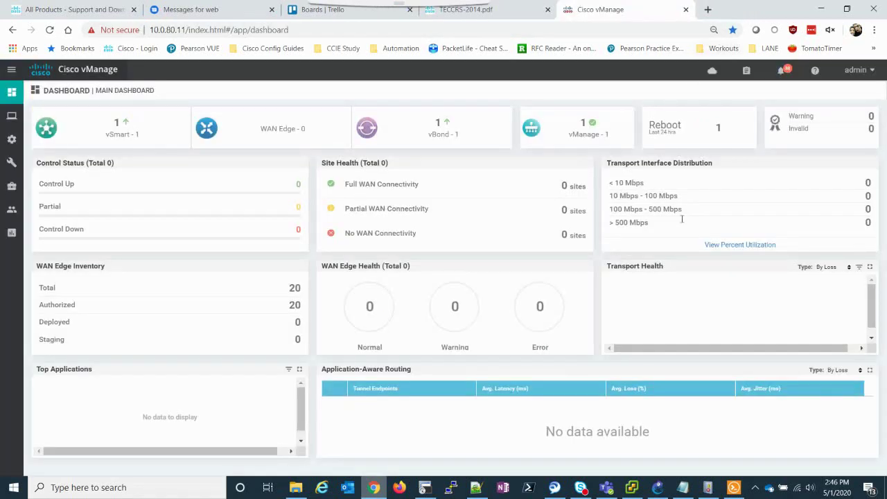
{"action": "left_click", "coordinate": [659, 491]}
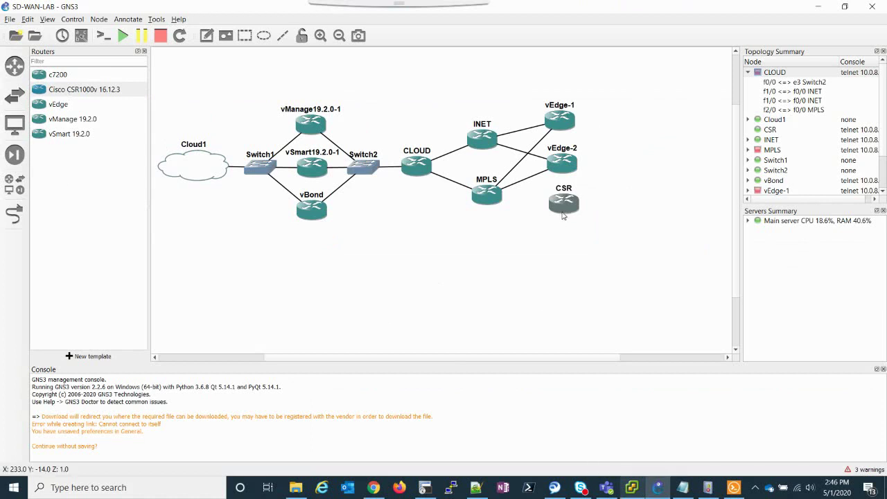
Check the CSR node's details (QEMU VM, 3072MB memory) and switch to its console
{"action": "mouse_move", "coordinate": [563, 214]}
{"action": "left_click", "coordinate": [682, 477]}
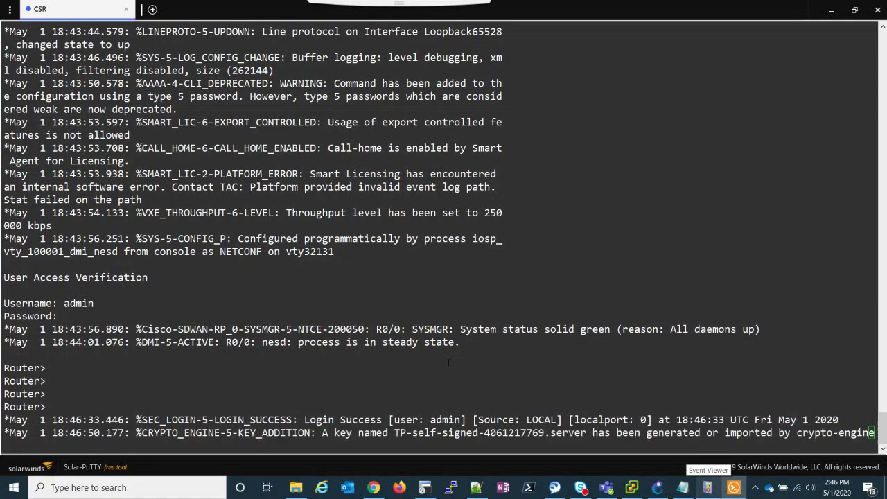
Scroll through the CSR boot log to the PnP Discovery stopped message
{"action": "scroll", "coordinate": [449, 362], "scroll_direction": "up", "scroll_amount": 20}
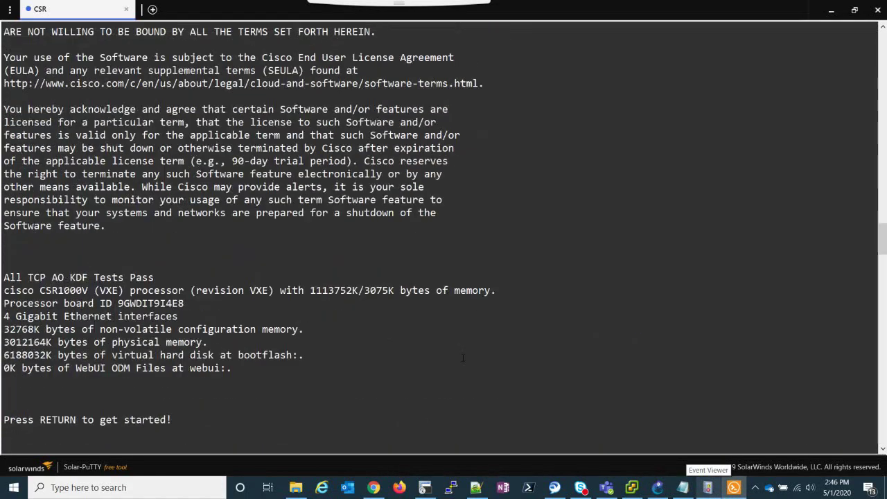
{"action": "scroll", "coordinate": [463, 358], "scroll_direction": "up", "scroll_amount": 5}
{"action": "scroll", "coordinate": [461, 357], "scroll_direction": "down", "scroll_amount": 20}
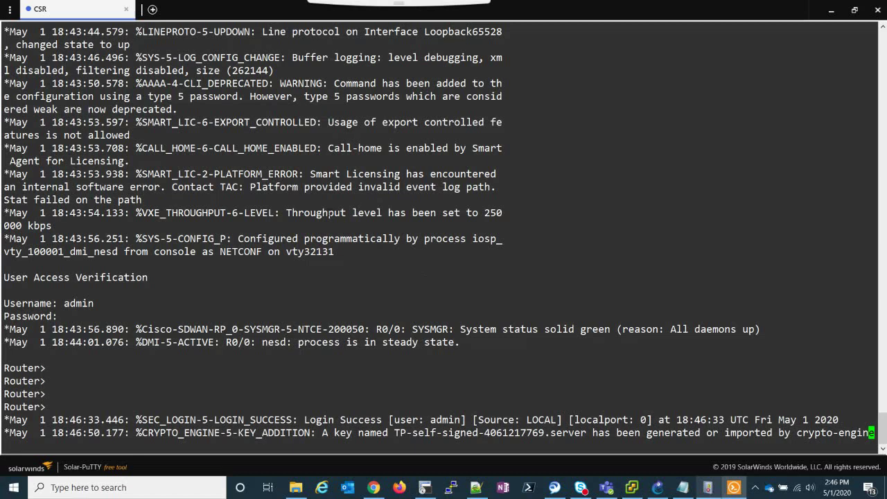
{"action": "scroll", "coordinate": [444, 236], "scroll_direction": "up", "scroll_amount": 5}
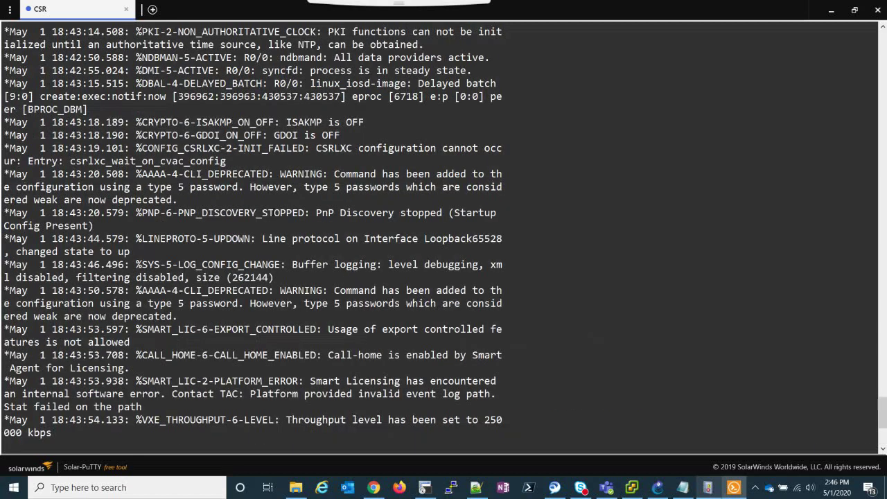
{"action": "left_click_drag", "start_coordinate": [311, 212], "coordinate": [442, 213]}
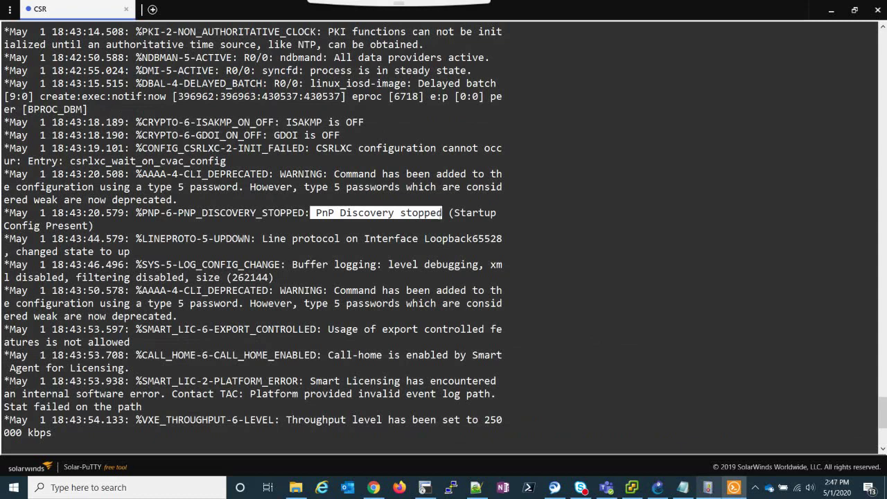
{"action": "left_click", "coordinate": [441, 213]}
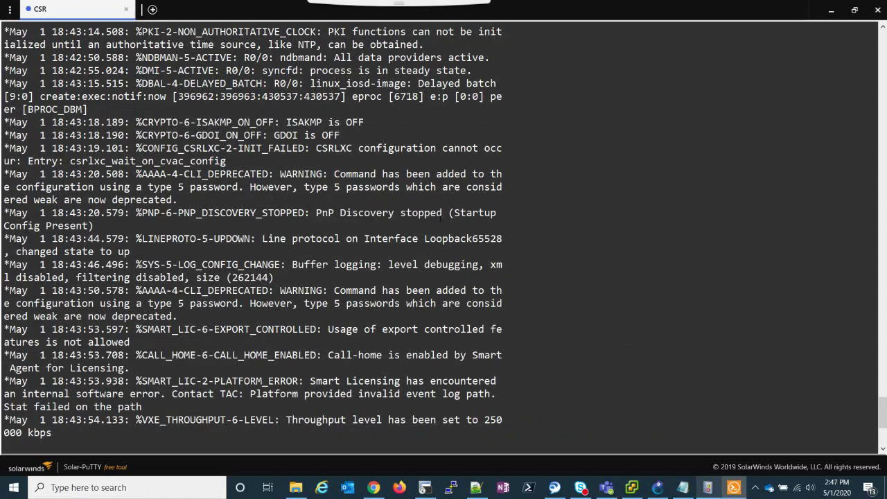
{"action": "scroll", "coordinate": [440, 219], "scroll_direction": "down", "scroll_amount": 5}
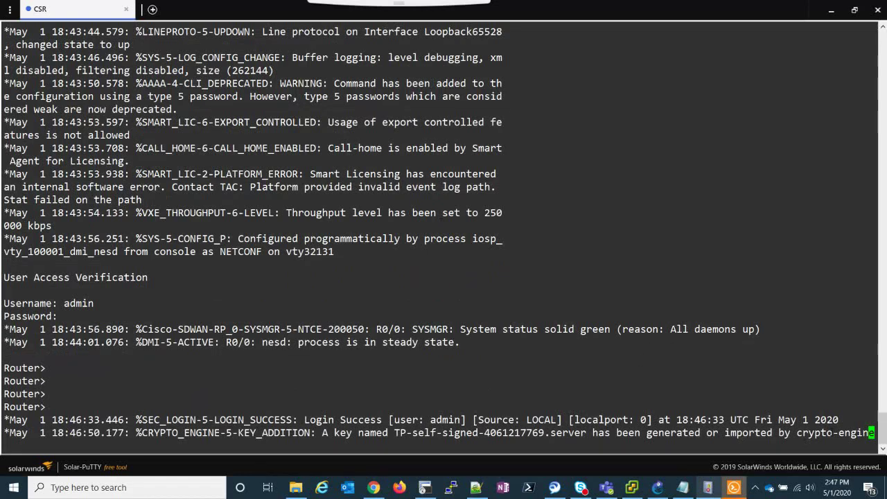
Get a fresh Router> prompt on the CSR console and return to the GNS3 topology
{"action": "key", "text": "Return"}
{"action": "key", "text": "Return"}
{"action": "key", "text": "Return"}
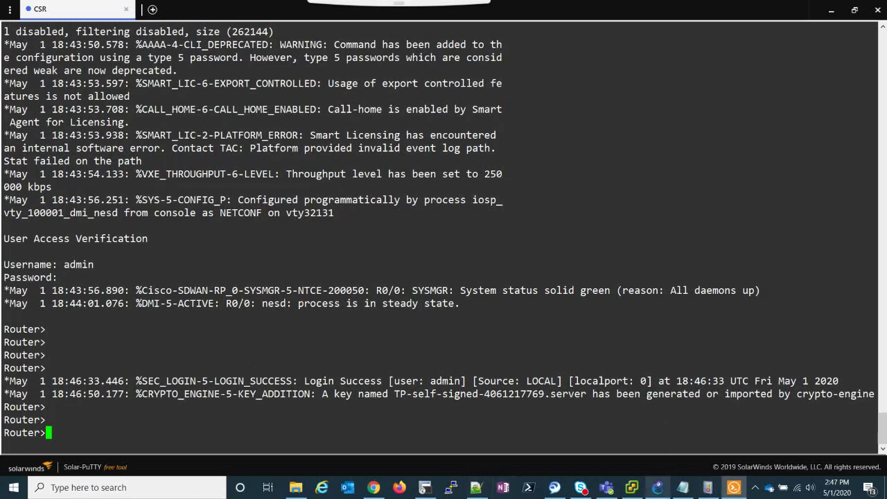
{"action": "left_click", "coordinate": [657, 487]}
{"action": "left_click", "coordinate": [14, 213]}
Link INET's FastEthernet2/0 to the CSR router's Gi1 interface
{"action": "left_click", "coordinate": [484, 143]}
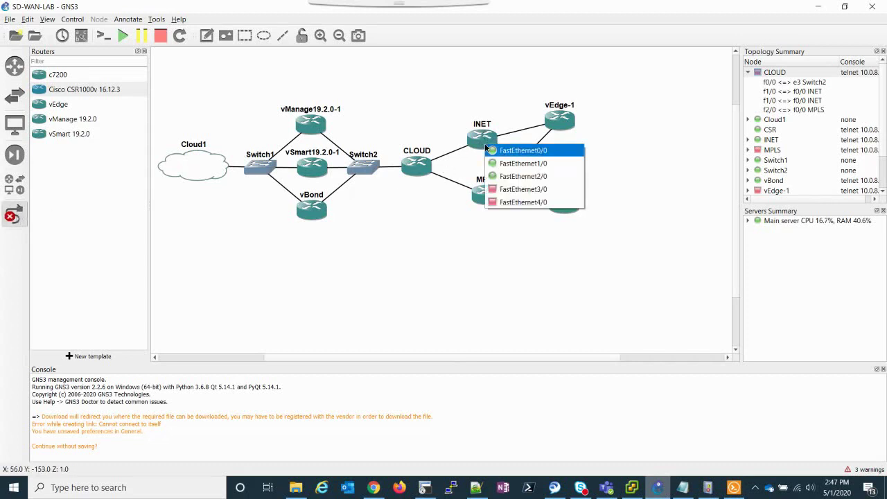
{"action": "left_click", "coordinate": [517, 178]}
{"action": "left_click", "coordinate": [562, 202]}
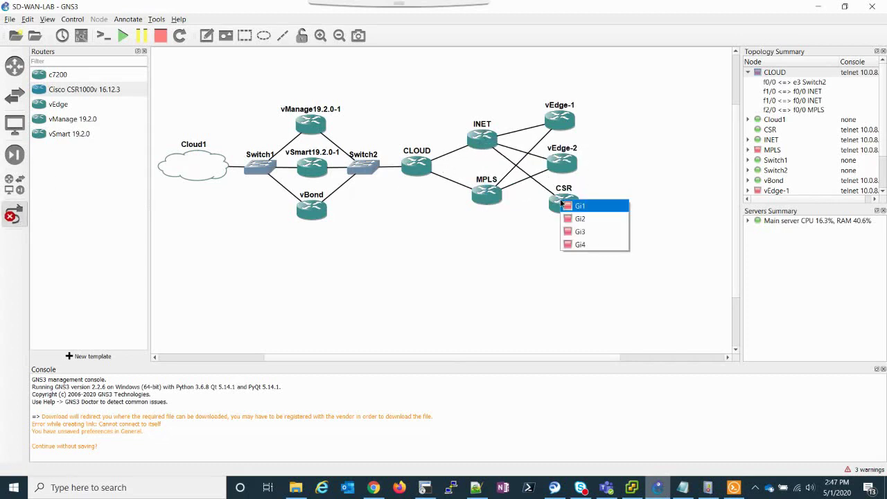
{"action": "left_click", "coordinate": [598, 207]}
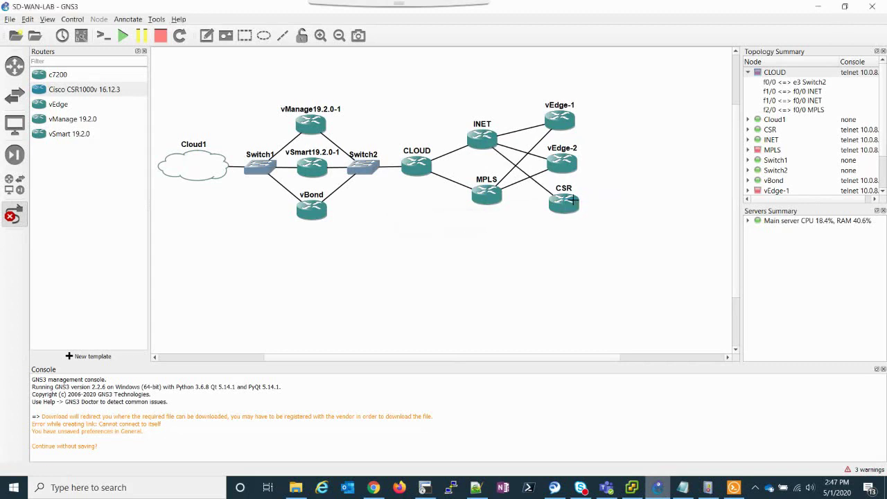
{"action": "left_click", "coordinate": [12, 217]}
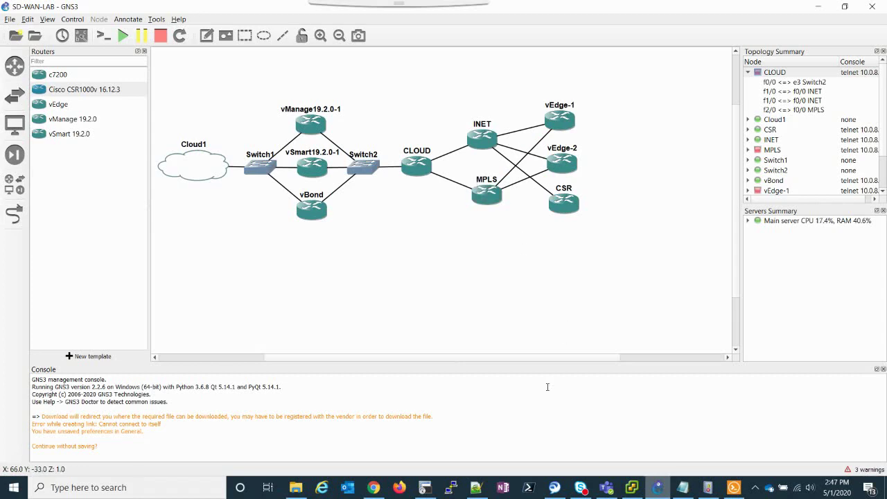
Generate a Cloud-Init bootstrap configuration for the first CSR1000v WAN edge device in vManage
{"action": "left_click", "coordinate": [380, 492]}
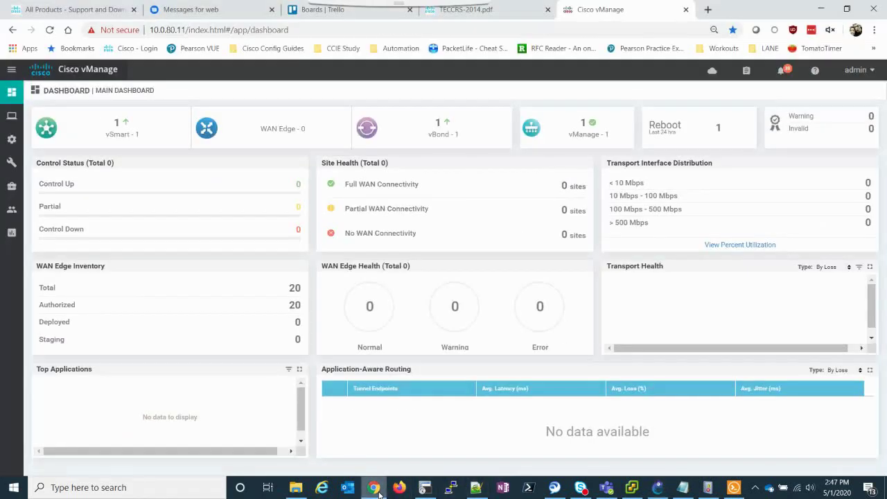
{"action": "mouse_move", "coordinate": [11, 115]}
{"action": "mouse_move", "coordinate": [11, 138]}
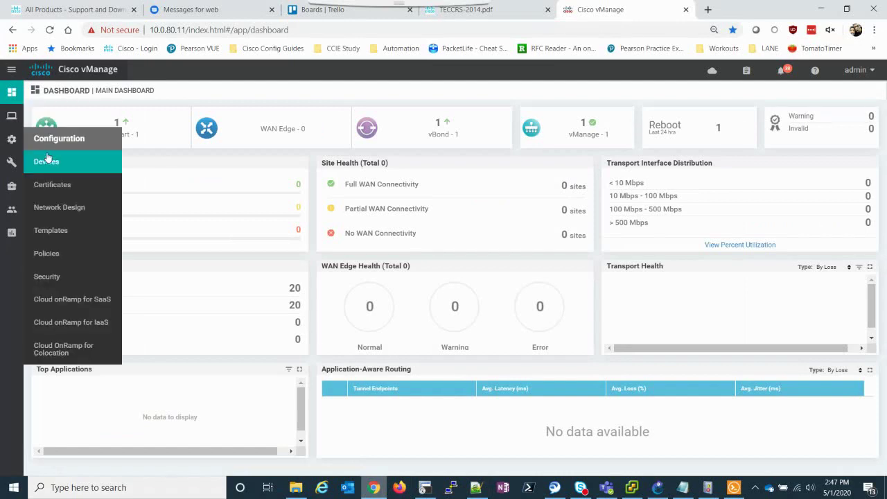
{"action": "left_click", "coordinate": [44, 161]}
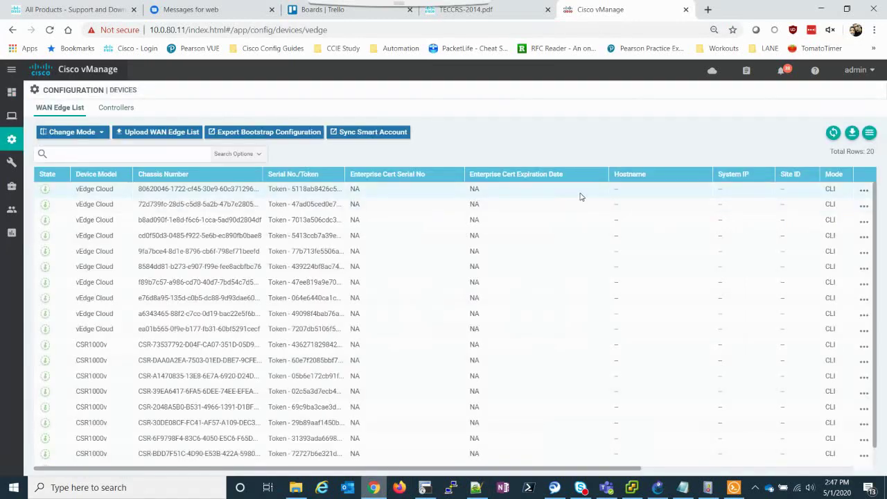
{"action": "scroll", "coordinate": [394, 201], "scroll_direction": "down", "scroll_amount": 1}
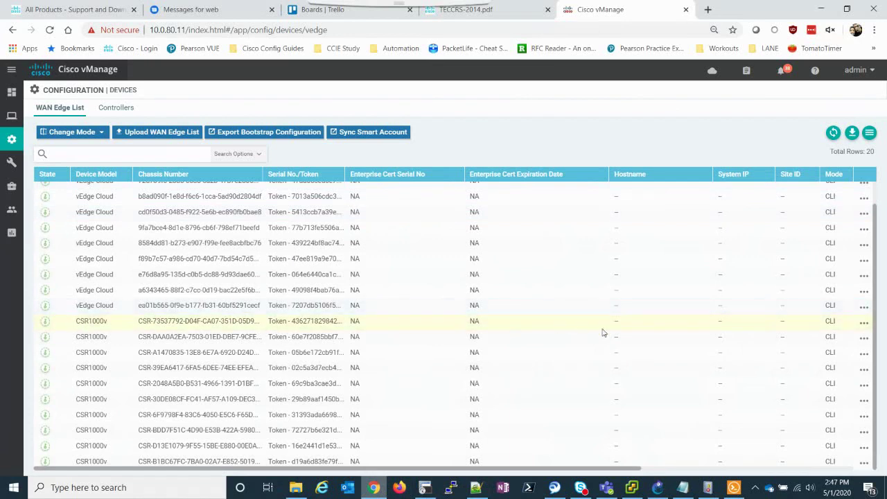
{"action": "left_click", "coordinate": [865, 323]}
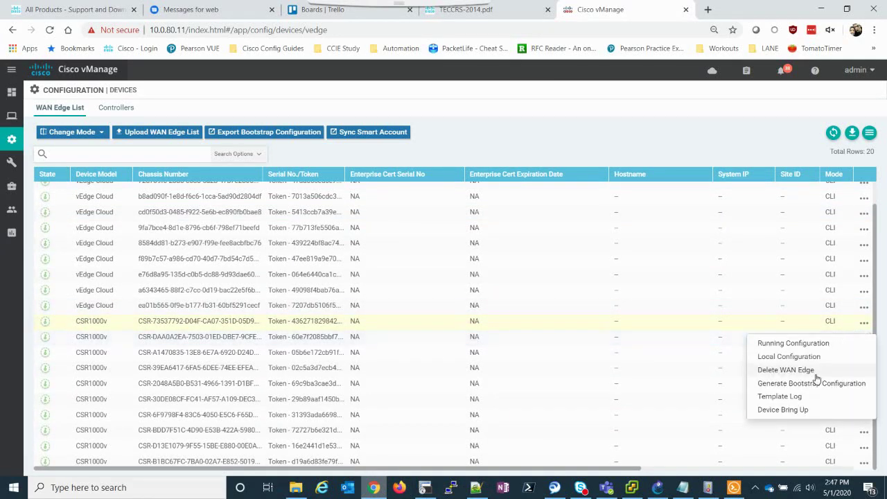
{"action": "left_click", "coordinate": [811, 384]}
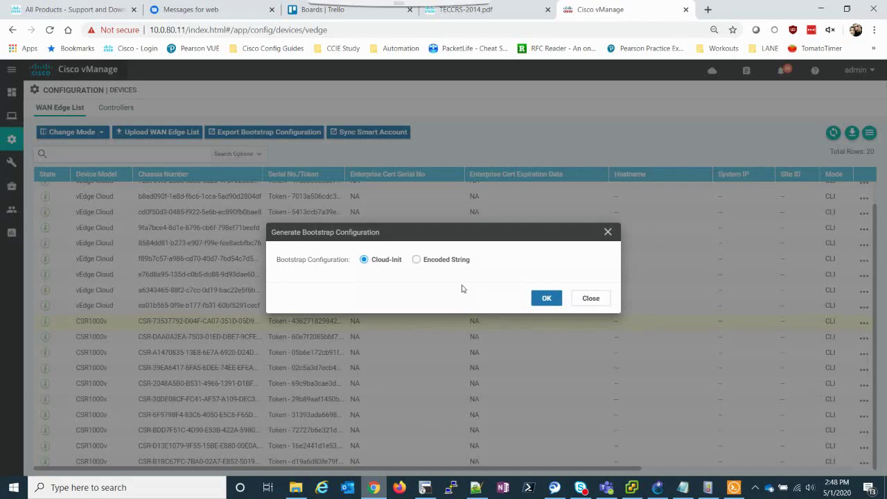
{"action": "left_click", "coordinate": [546, 299]}
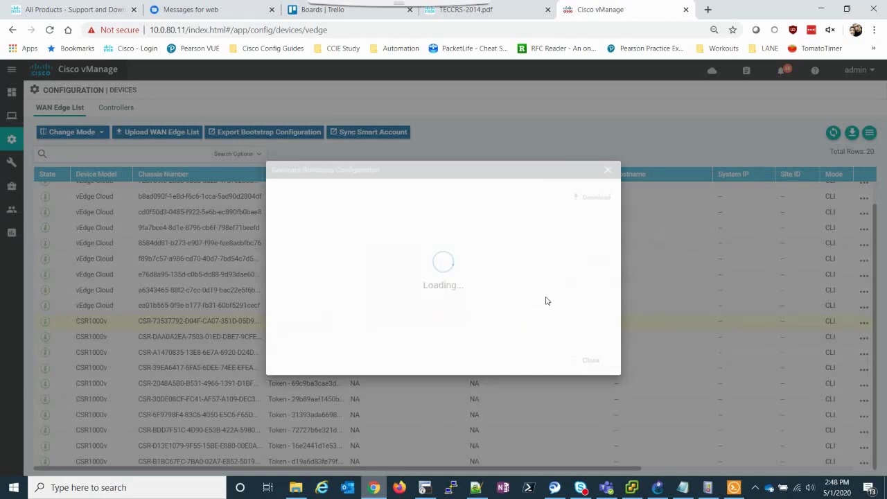
Download and keep the bootstrap .cfg file, then show it in the Downloads folder
{"action": "left_click", "coordinate": [588, 198]}
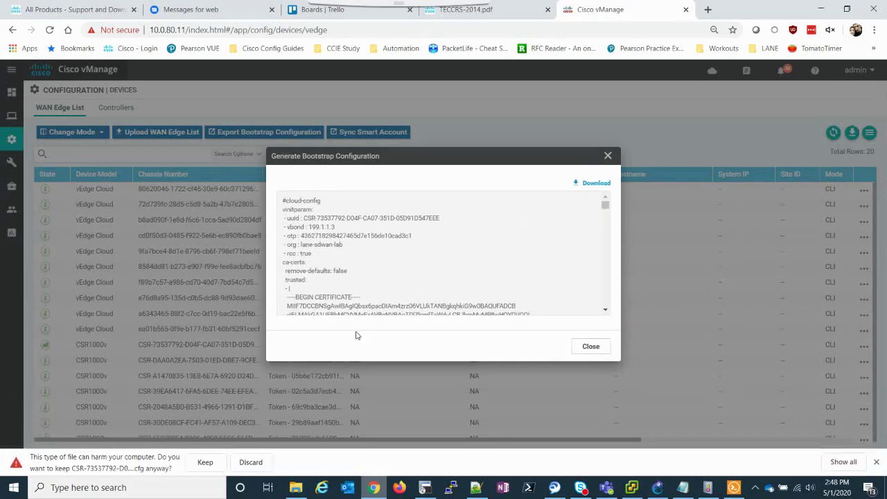
{"action": "left_click", "coordinate": [207, 461]}
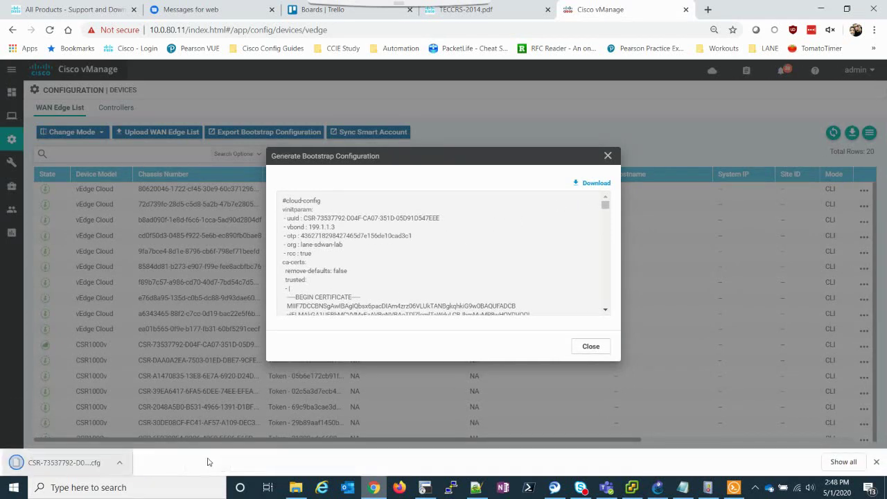
{"action": "left_click", "coordinate": [119, 462]}
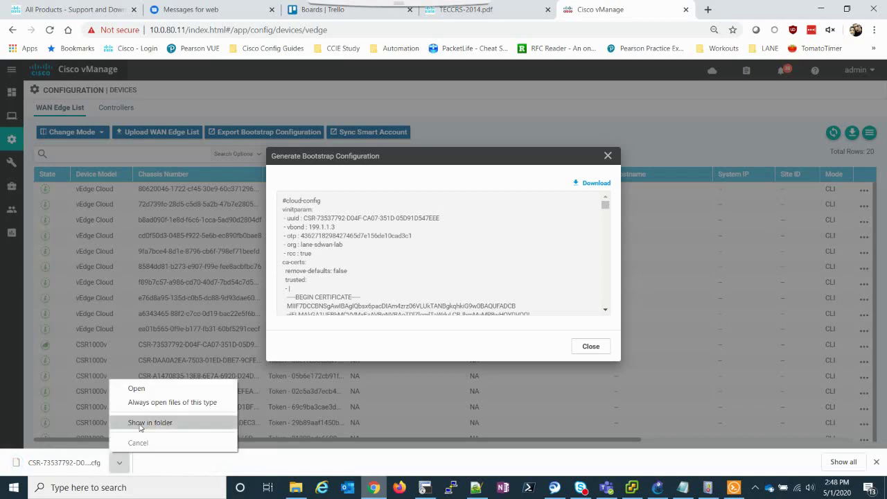
{"action": "left_click", "coordinate": [141, 423]}
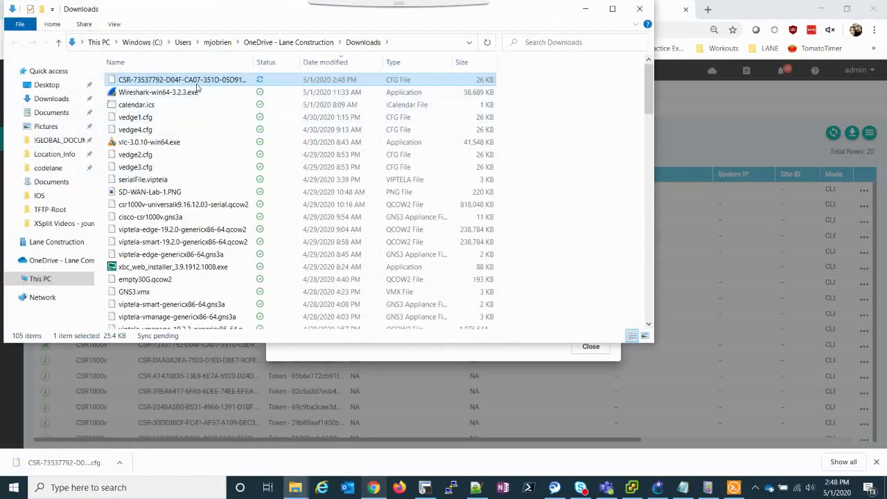
{"action": "right_click", "coordinate": [198, 86]}
Review the CSR bootstrap .cfg file in Notepad++, then close the Downloads folder
{"action": "left_click", "coordinate": [243, 179]}
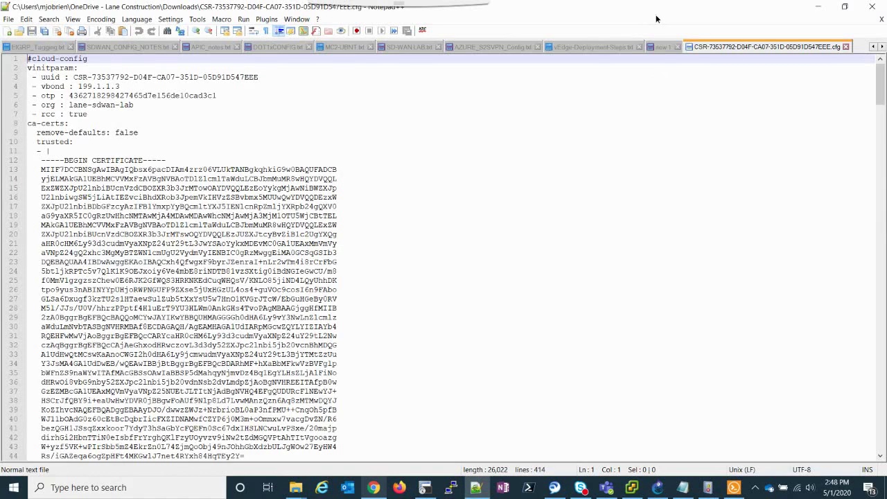
{"action": "left_click", "coordinate": [818, 6]}
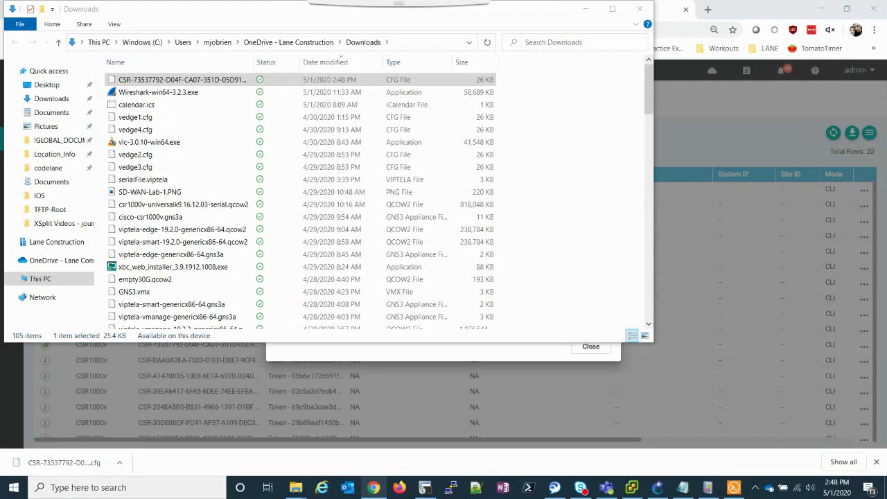
{"action": "left_click", "coordinate": [639, 9]}
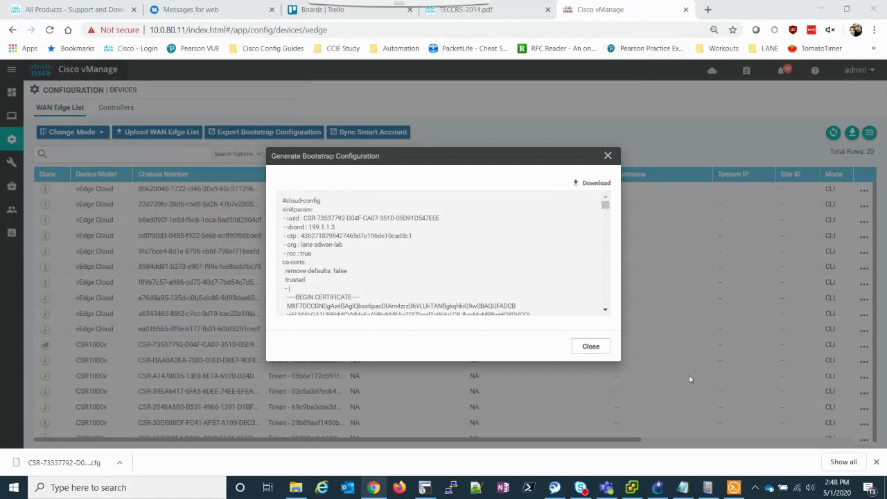
Return to the CSR console and enter privileged mode with 'en'
{"action": "left_click", "coordinate": [734, 489]}
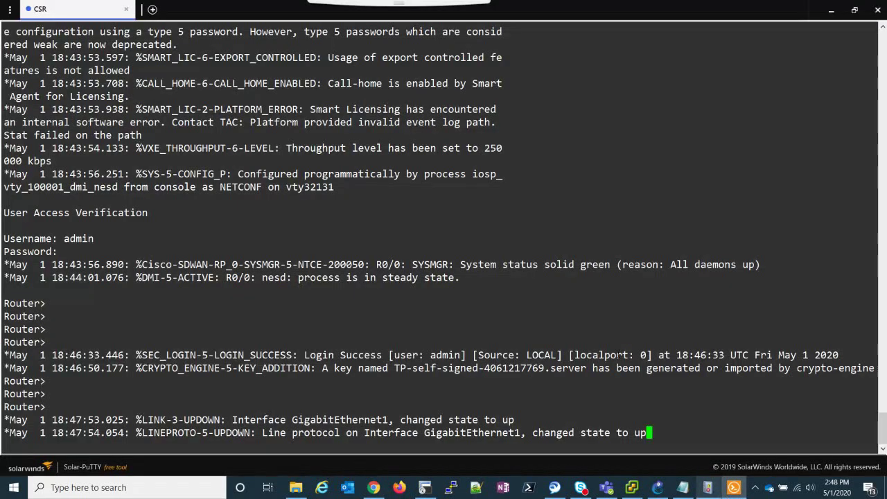
{"action": "key", "text": "Return"}
{"action": "key", "text": "Return"}
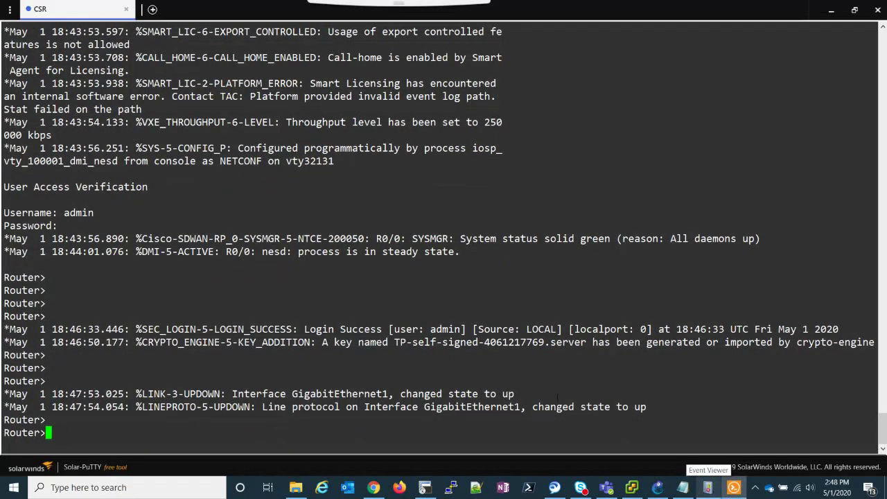
{"action": "type", "text": "en"}
{"action": "key", "text": "Return"}
Try 'conf t' (unsupported), then enter 'config-transaction' to reach the Router(config)# prompt
{"action": "type", "text": "conf"}
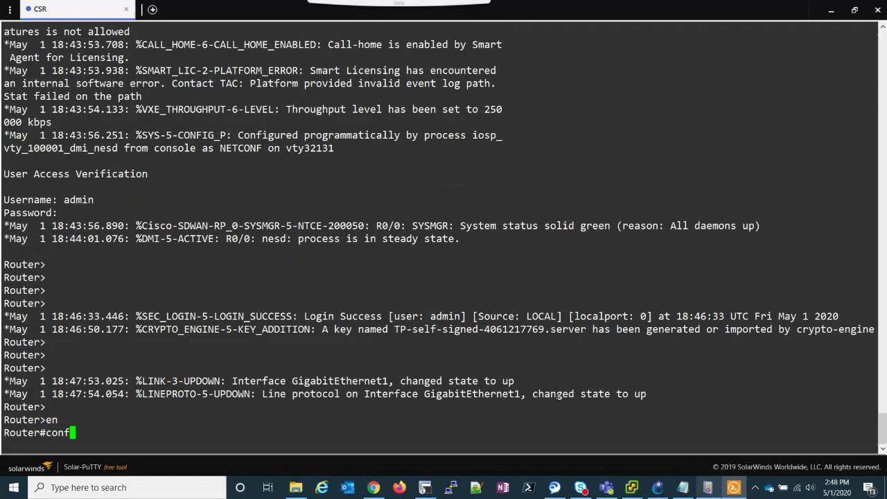
{"action": "type", "text": "ig-tr"}
{"action": "key", "text": "Tab"}
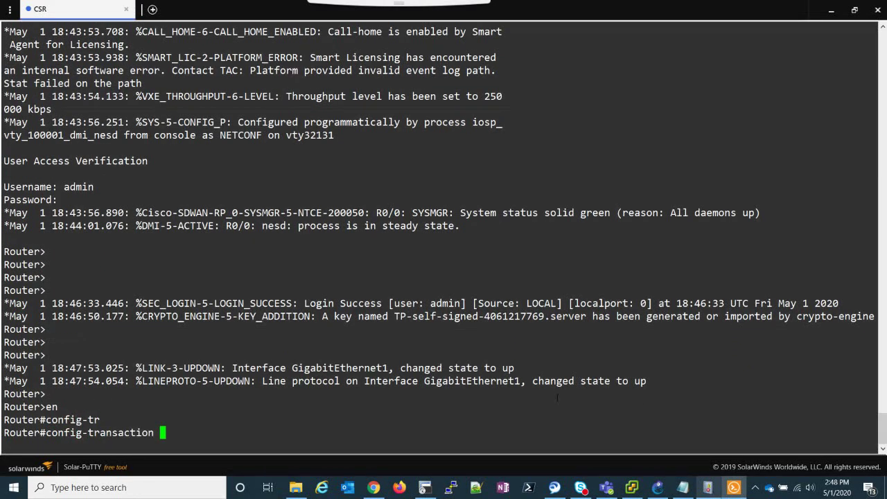
{"action": "key", "text": "BackSpace"}
{"action": "key", "text": "BackSpace"}
{"action": "key", "text": "BackSpace"}
{"action": "key", "text": "BackSpace"}
{"action": "key", "text": "BackSpace"}
{"action": "key", "text": "BackSpace"}
{"action": "key", "text": "BackSpace"}
{"action": "key", "text": "BackSpace"}
{"action": "key", "text": "BackSpace"}
{"action": "key", "text": "BackSpace"}
{"action": "key", "text": "BackSpace"}
{"action": "key", "text": "BackSpace"}
{"action": "key", "text": "BackSpace"}
{"action": "key", "text": "BackSpace"}
{"action": "key", "text": "BackSpace"}
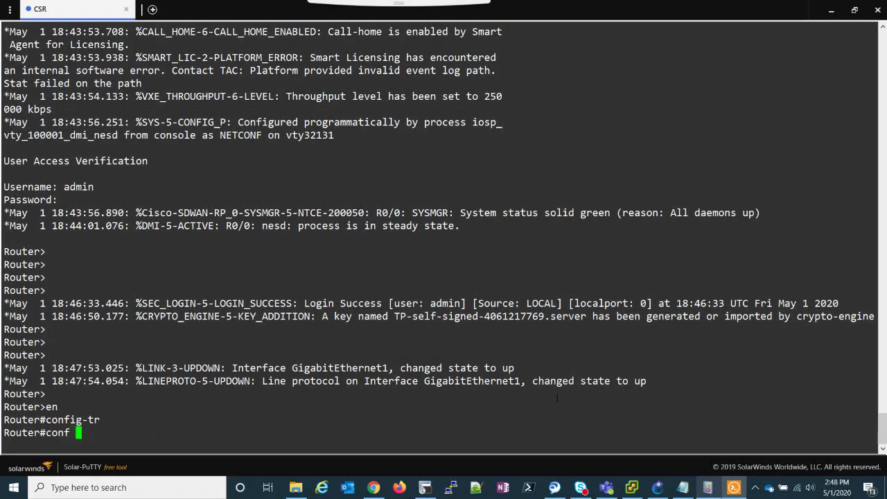
{"action": "type", "text": "t"}
{"action": "key", "text": "Return"}
{"action": "type", "text": "con"}
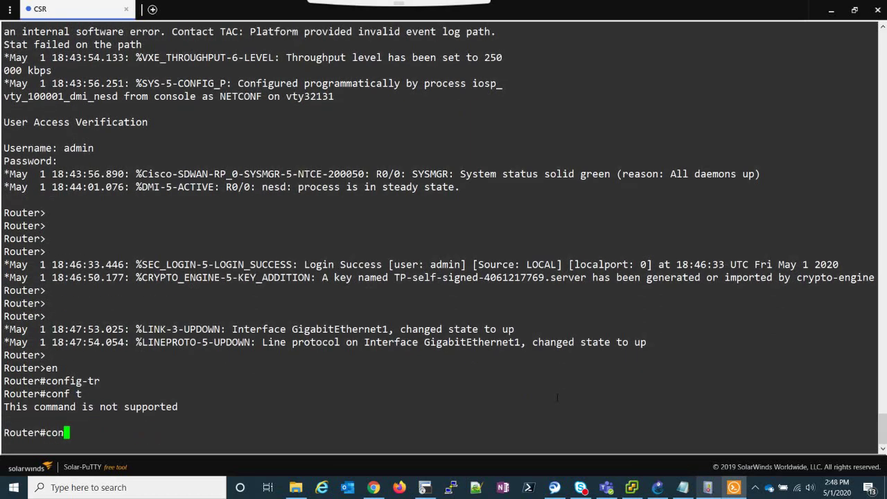
{"action": "type", "text": "fig-tr"}
{"action": "key", "text": "Tab"}
{"action": "key", "text": "Return"}
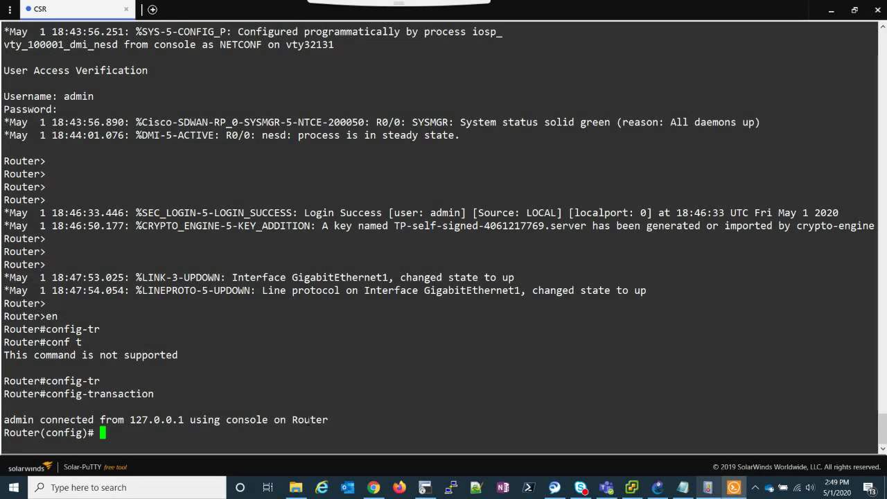
Set hostname cEdge1, enter system mode, and start typing system-ip 4.4.4.4
{"action": "type", "text": "hostname c"}
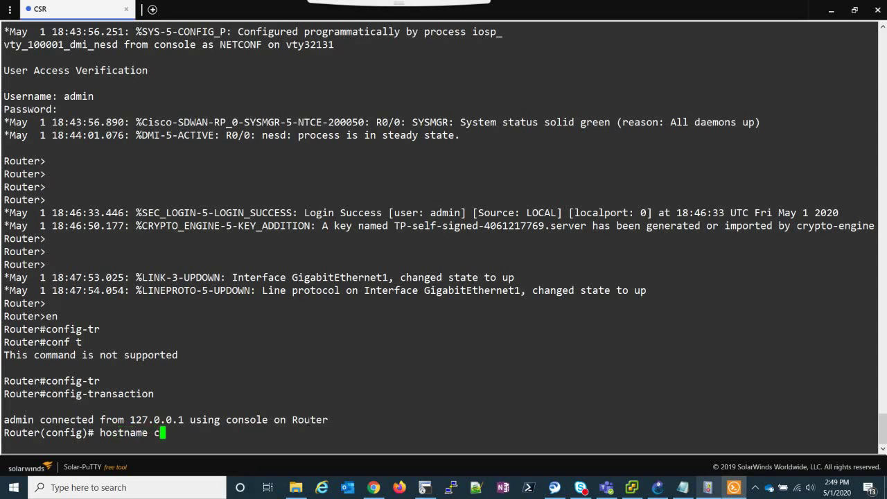
{"action": "type", "text": "Edge1"}
{"action": "key", "text": "Return"}
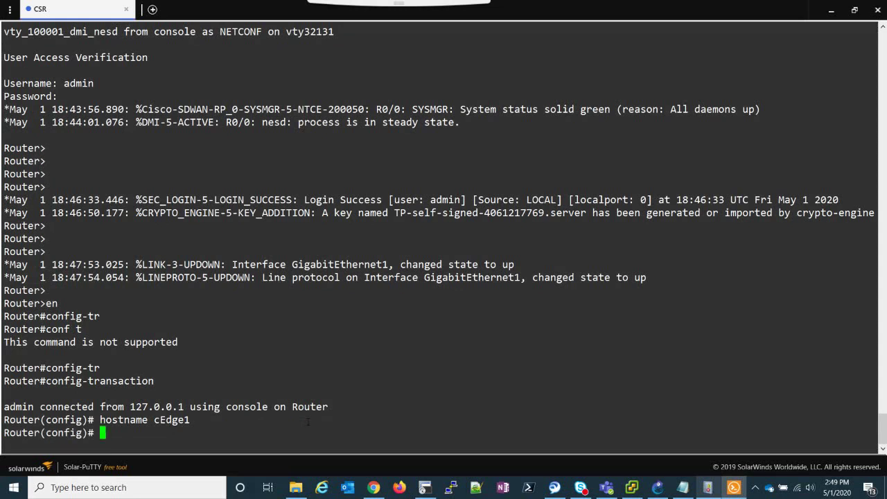
{"action": "type", "text": "system"}
{"action": "key", "text": "Return"}
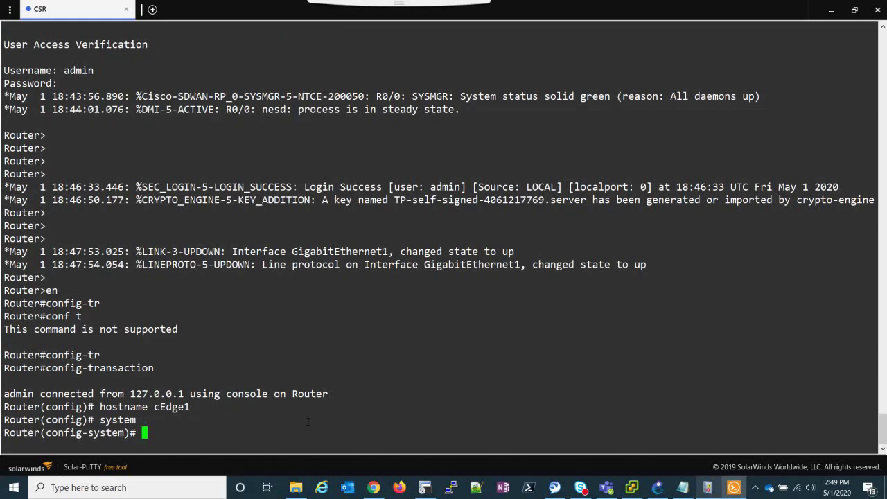
{"action": "type", "text": "system-ip "}
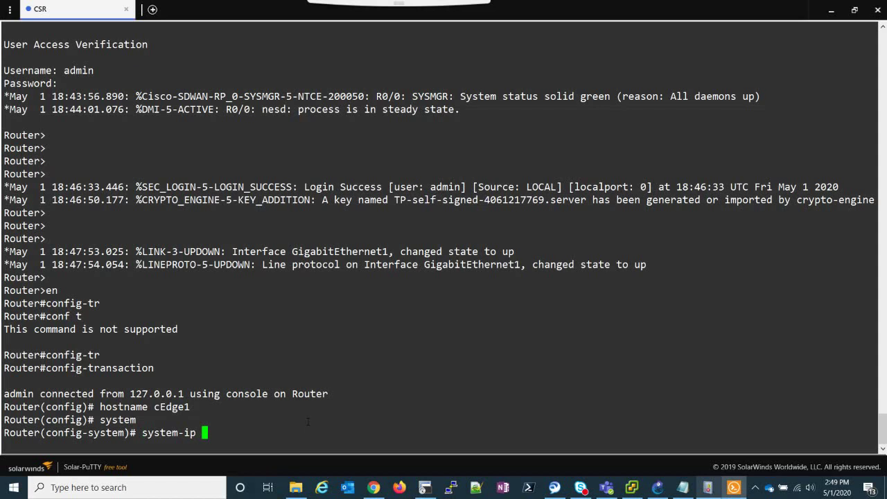
{"action": "type", "text": "4.4.4.4"}
Change the system IP to 3.3.3.3 and set site-id 3
{"action": "left_click", "coordinate": [657, 487]}
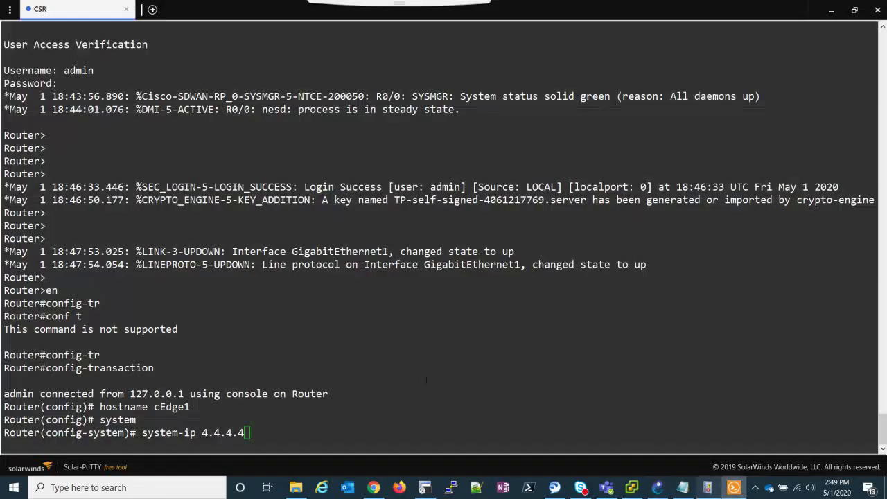
{"action": "left_click", "coordinate": [734, 487]}
{"action": "key", "text": "BackSpace"}
{"action": "key", "text": "BackSpace"}
{"action": "key", "text": "BackSpace"}
{"action": "key", "text": "BackSpace"}
{"action": "key", "text": "BackSpace"}
{"action": "key", "text": "BackSpace"}
{"action": "key", "text": "BackSpace"}
{"action": "type", "text": "3.3.3.3"}
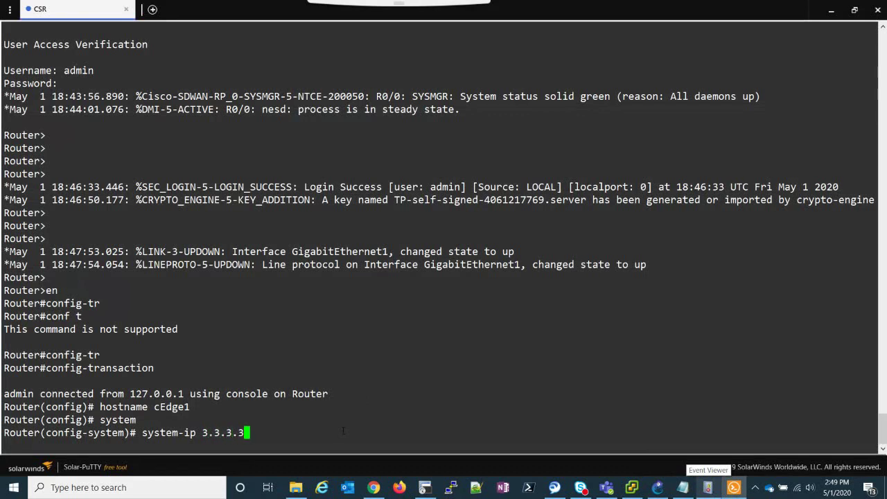
{"action": "key", "text": "Return"}
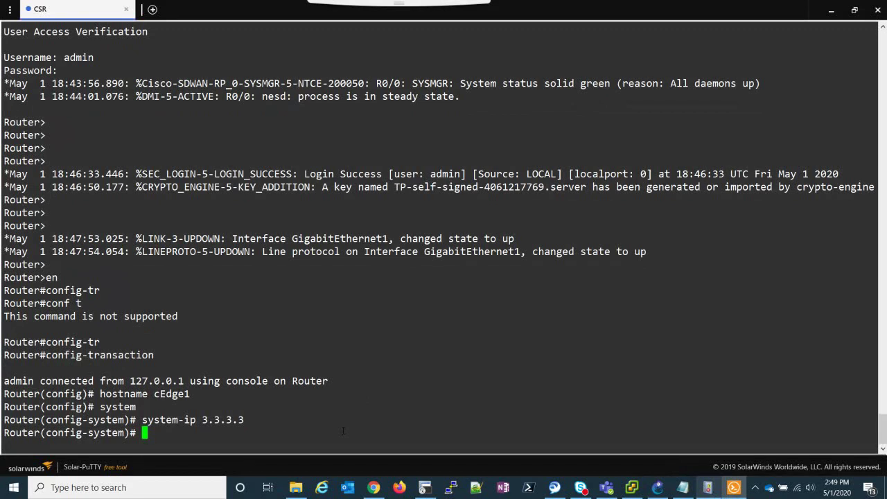
{"action": "type", "text": "site-id 3"}
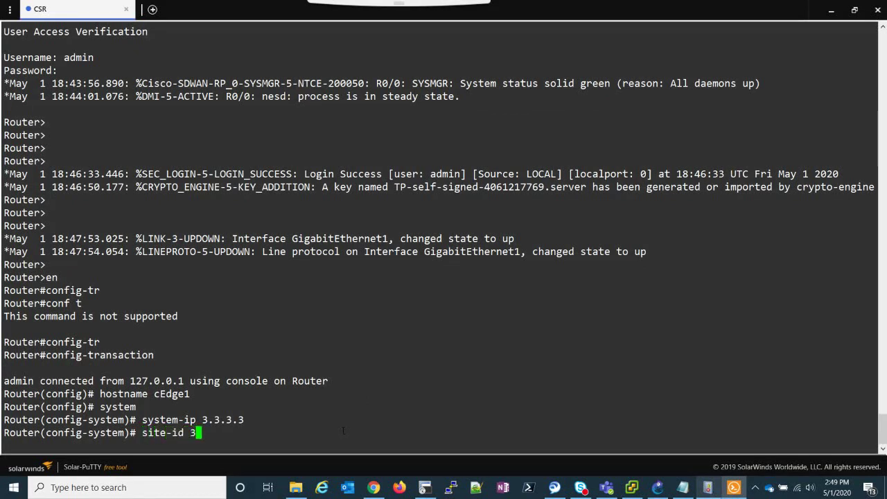
{"action": "key", "text": "Return"}
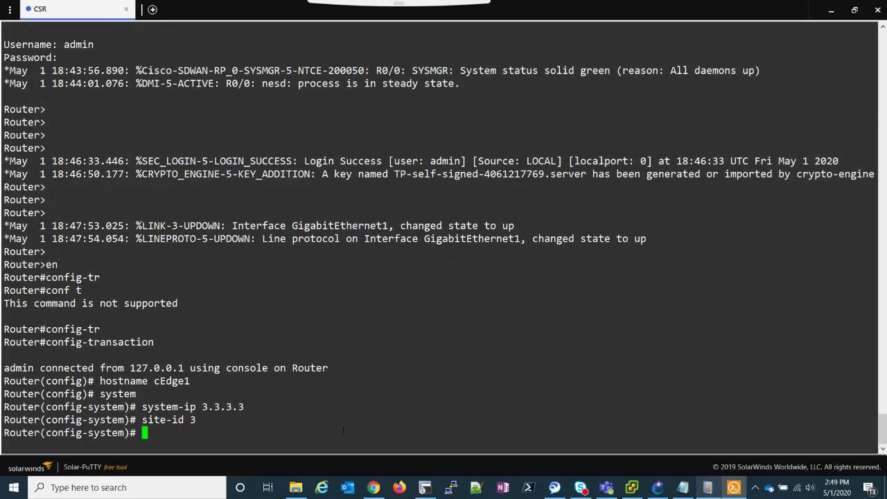
Set organization-name lane-sdwan-lab and vbond 199.1.1.3, exit, and begin ip route 0.0.0.0 0.0.0.0
{"action": "type", "text": "org"}
{"action": "key", "text": "Tab"}
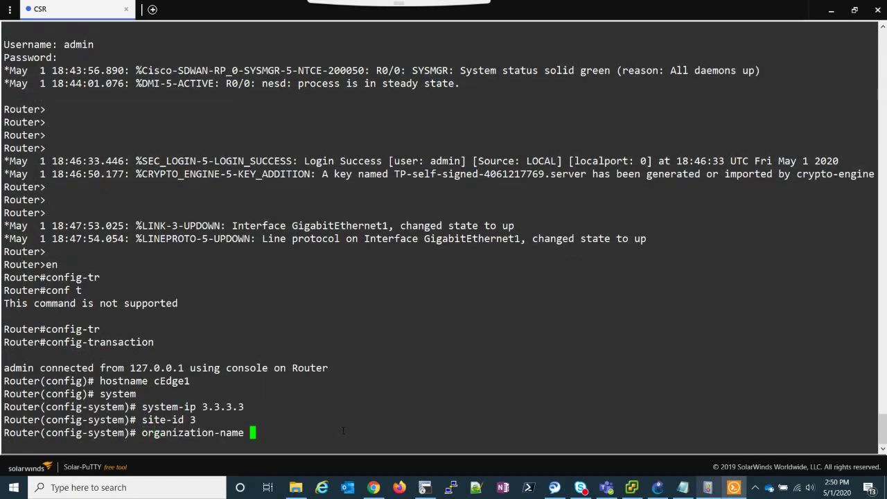
{"action": "type", "text": "lane-sdwan-lab"}
{"action": "key", "text": "Return"}
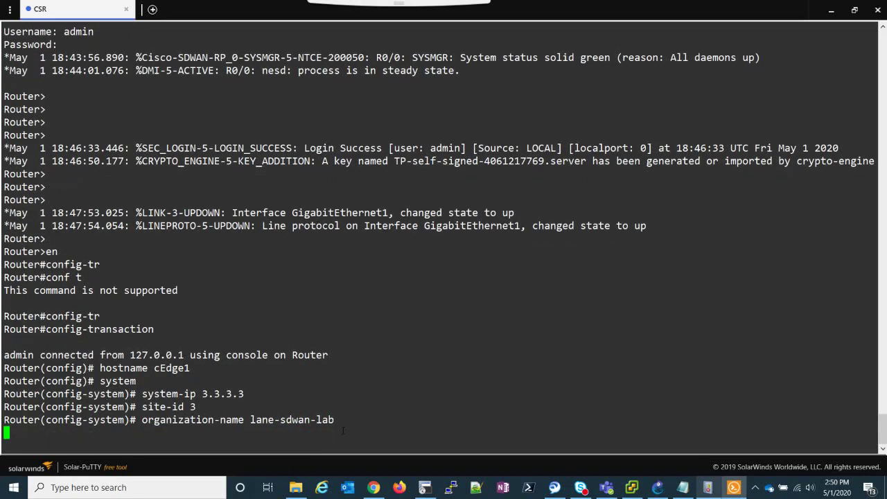
{"action": "type", "text": "vbond 199.1.1.3"}
{"action": "key", "text": "Return"}
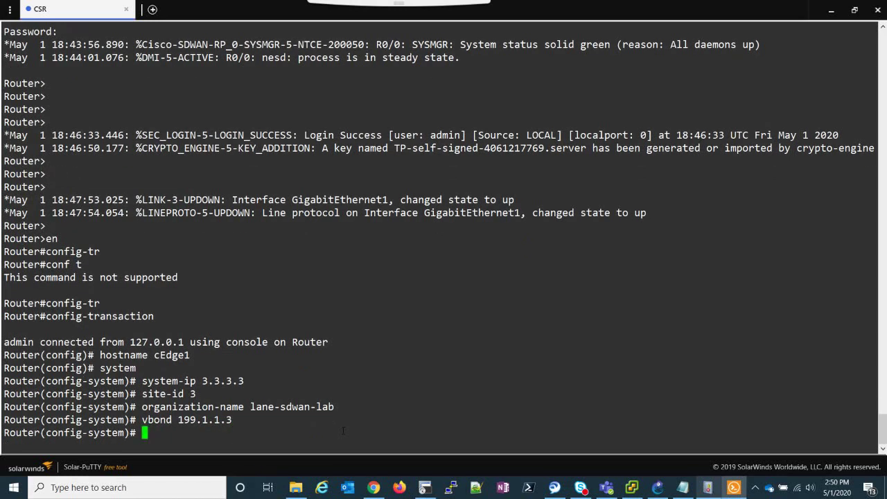
{"action": "type", "text": "exit"}
{"action": "key", "text": "Return"}
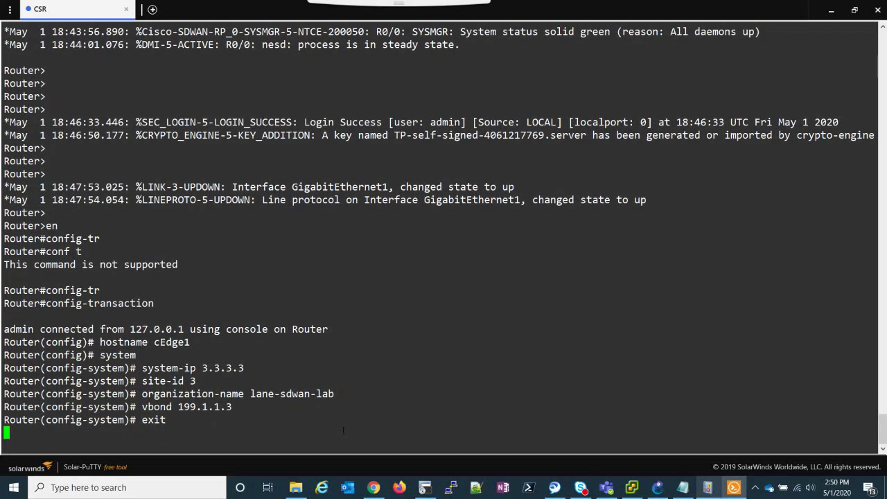
{"action": "type", "text": "ip"}
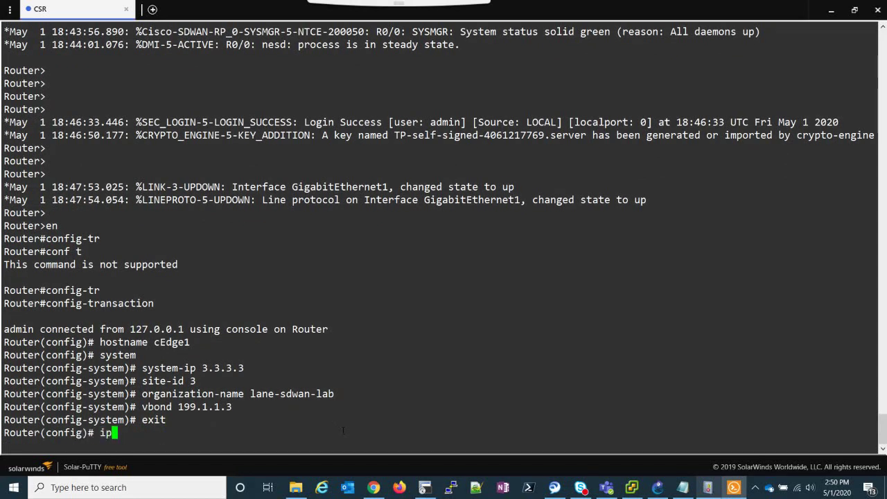
{"action": "type", "text": " route 0.0.0.0 0.0.0.0"}
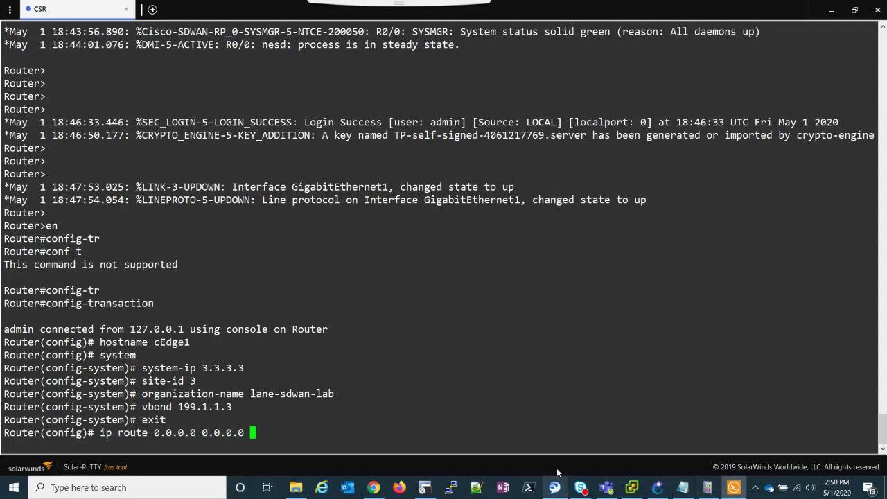
Open a Console session on the INET router from its right-click menu in the topology
{"action": "left_click", "coordinate": [658, 489]}
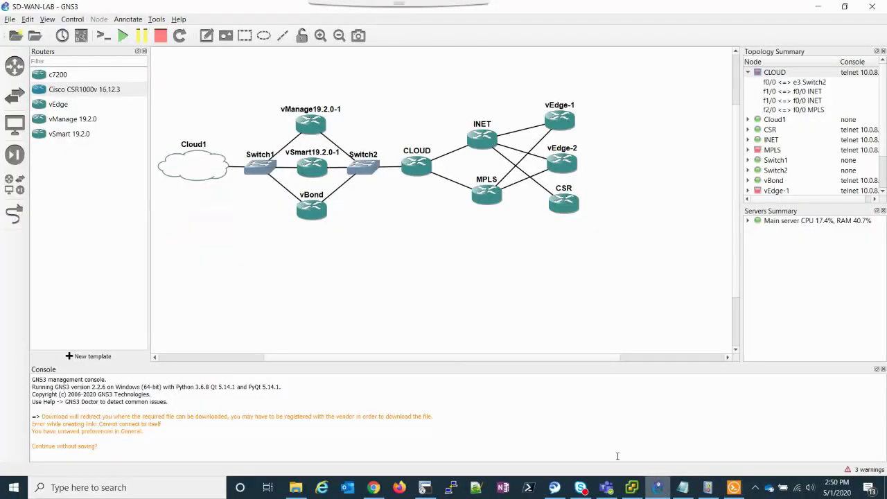
{"action": "right_click", "coordinate": [481, 141]}
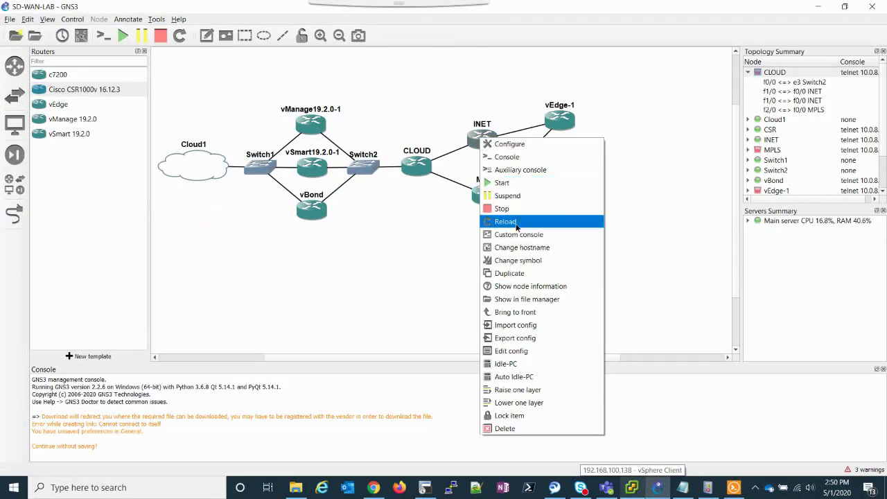
{"action": "left_click", "coordinate": [514, 158]}
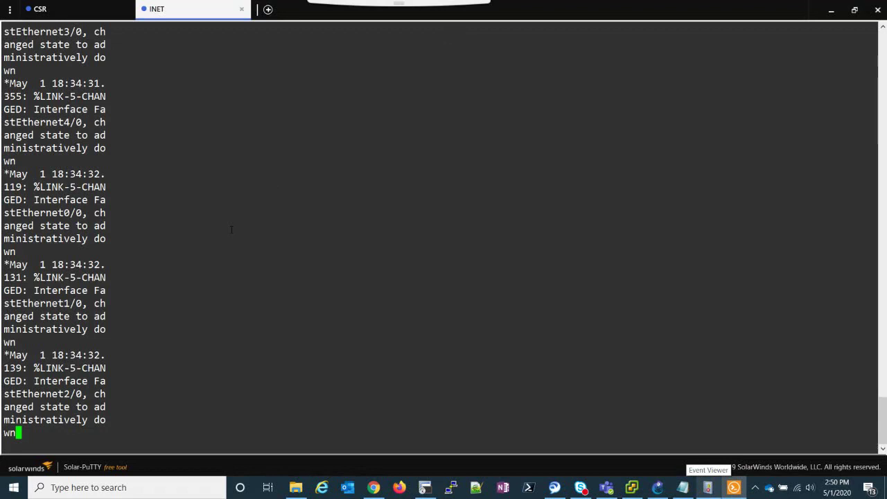
List INET's interface addresses with show ip int br, filtered and then unfiltered
{"action": "key", "text": "Return"}
{"action": "key", "text": "Return"}
{"action": "key", "text": "Return"}
{"action": "type", "text": "sh ip int br | ex una"}
{"action": "key", "text": "Return"}
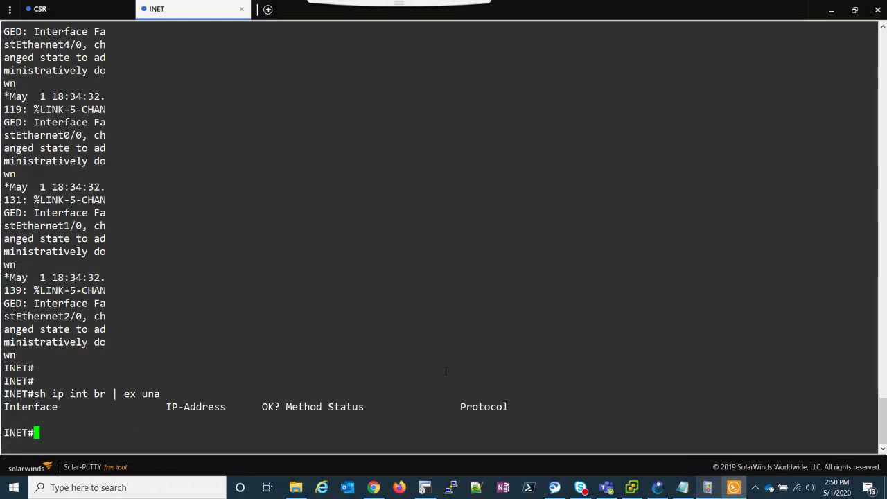
{"action": "key", "text": "Up"}
{"action": "key", "text": "Return"}
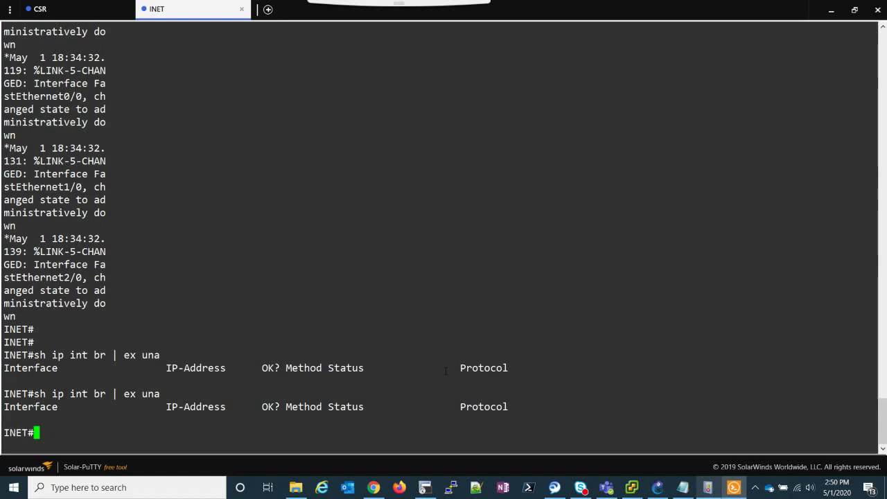
{"action": "key", "text": "Up"}
{"action": "key", "text": "BackSpace"}
{"action": "key", "text": "BackSpace"}
{"action": "key", "text": "BackSpace"}
{"action": "key", "text": "BackSpace"}
{"action": "key", "text": "BackSpace"}
{"action": "key", "text": "BackSpace"}
{"action": "key", "text": "BackSpace"}
{"action": "key", "text": "BackSpace"}
{"action": "key", "text": "BackSpace"}
{"action": "key", "text": "Return"}
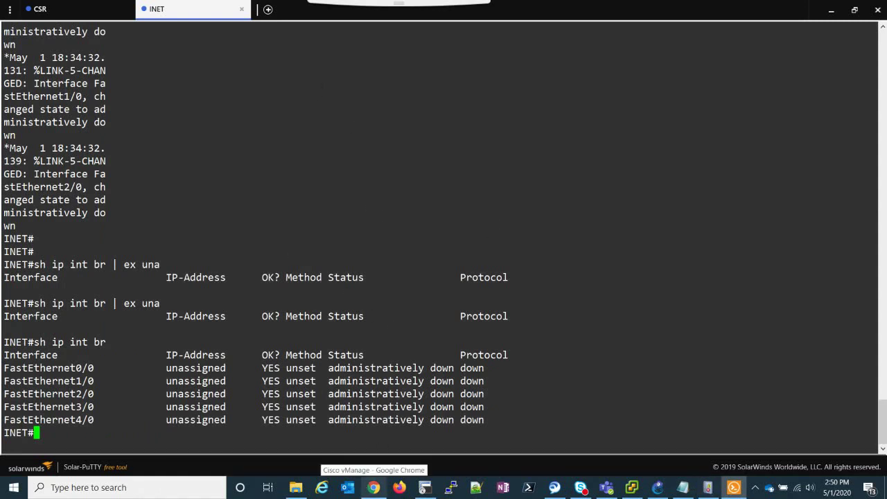
Highlight FastEthernet3/0's address 100.1.3.1 and return to the CSR session
{"action": "left_click", "coordinate": [374, 487]}
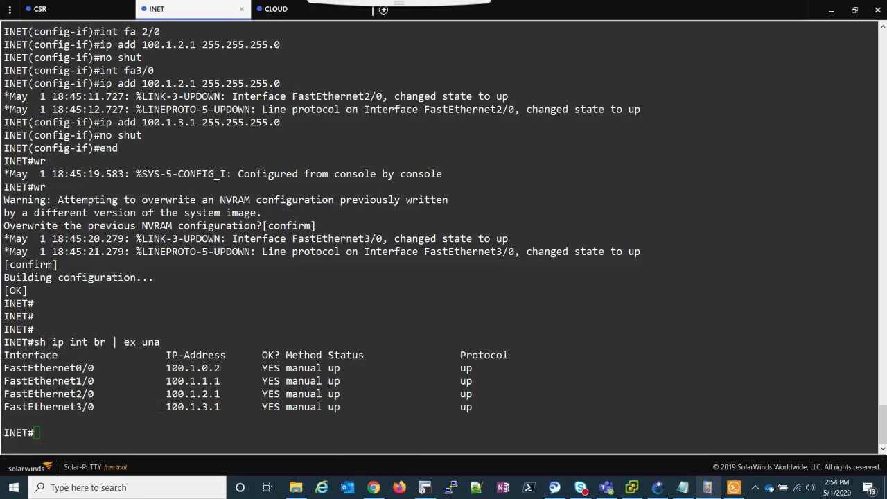
{"action": "left_click_drag", "start_coordinate": [3, 407], "coordinate": [220, 407]}
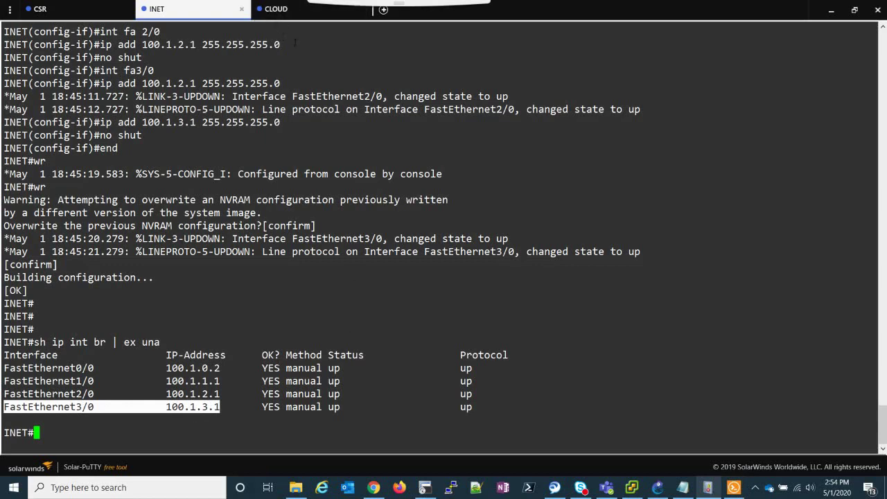
{"action": "left_click", "coordinate": [82, 9]}
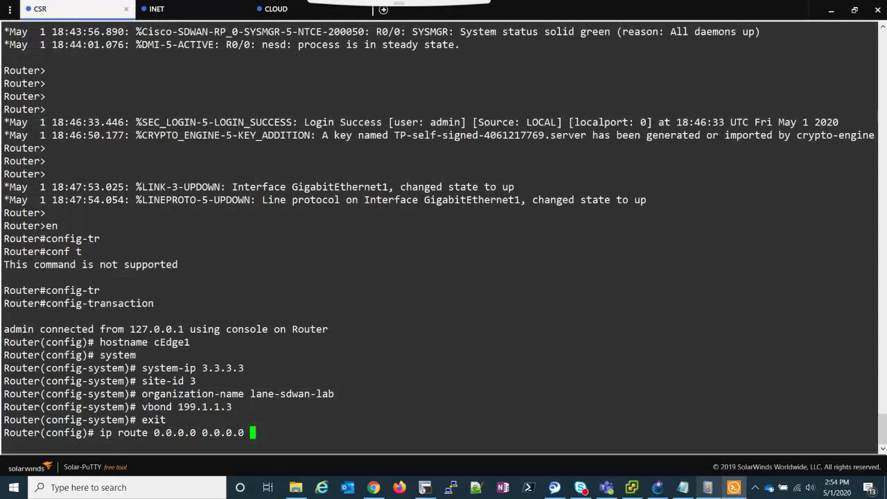
Complete the default route ip route 0.0.0.0 0.0.0.0 100.1.3.1, then try int gi1
{"action": "type", "text": "100.1.3.1"}
{"action": "key", "text": "Return"}
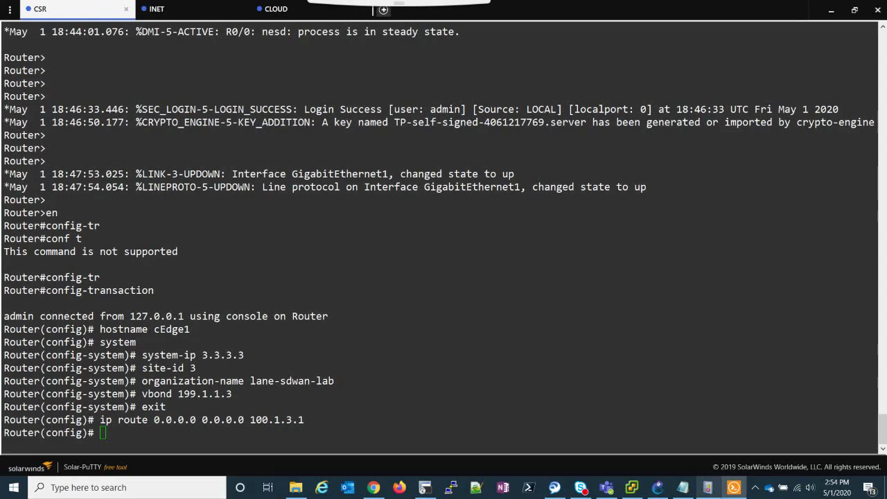
{"action": "left_click", "coordinate": [277, 420]}
{"action": "key", "text": "Return"}
{"action": "type", "text": "int gi1"}
{"action": "key", "text": "Return"}
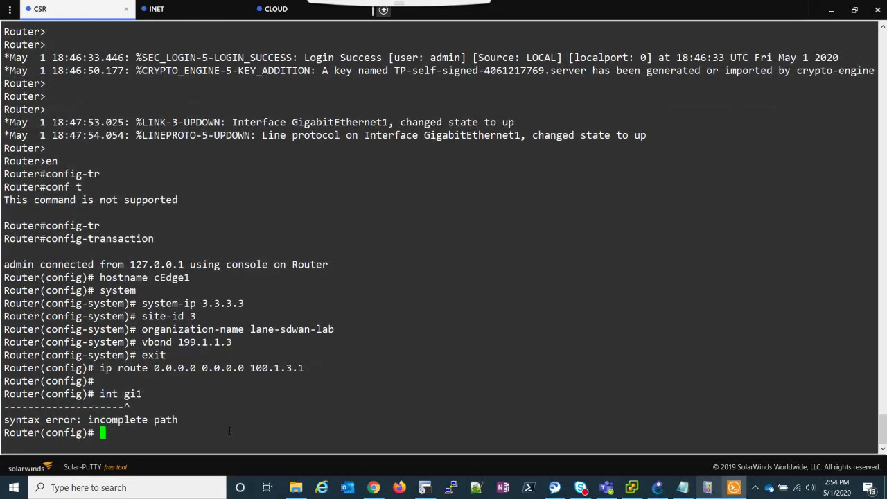
Bring up interface GigabitEthernet 1 with no shut and address 100.1.3.2 255.255.255.0
{"action": "type", "text": "int Gig"}
{"action": "key", "text": "Tab"}
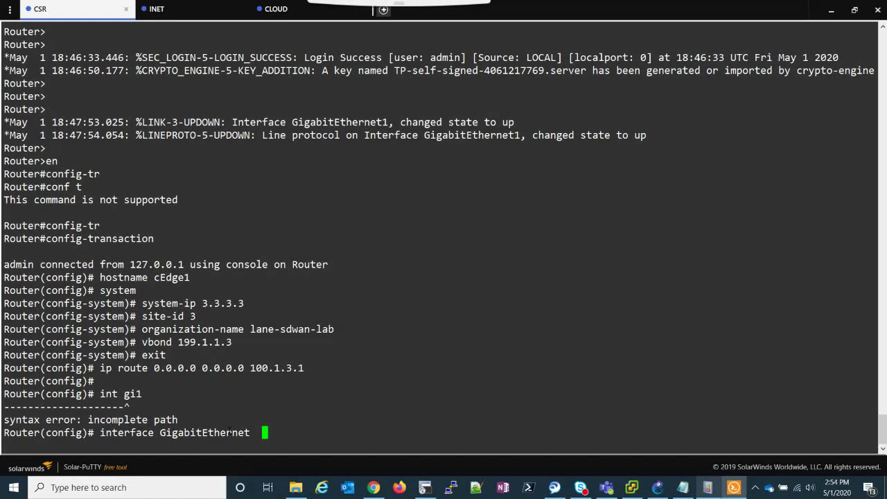
{"action": "type", "text": "1"}
{"action": "key", "text": "Return"}
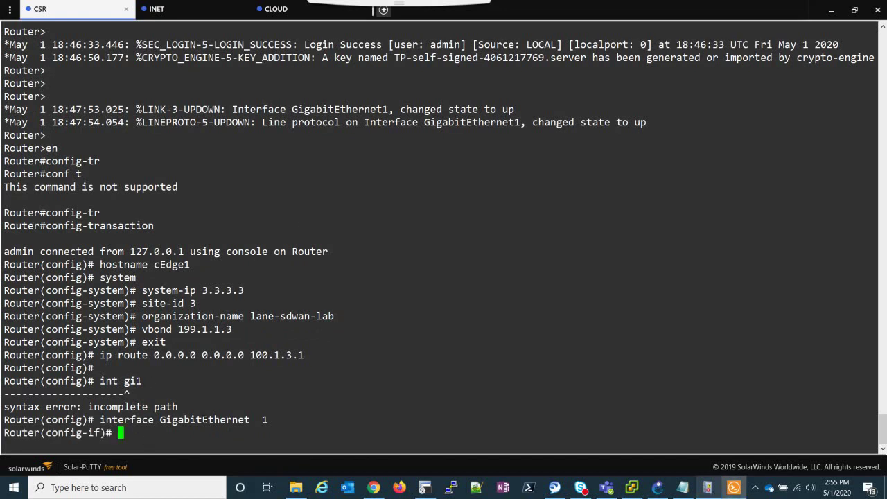
{"action": "type", "text": "no shut"}
{"action": "key", "text": "Return"}
{"action": "type", "text": "ip addres"}
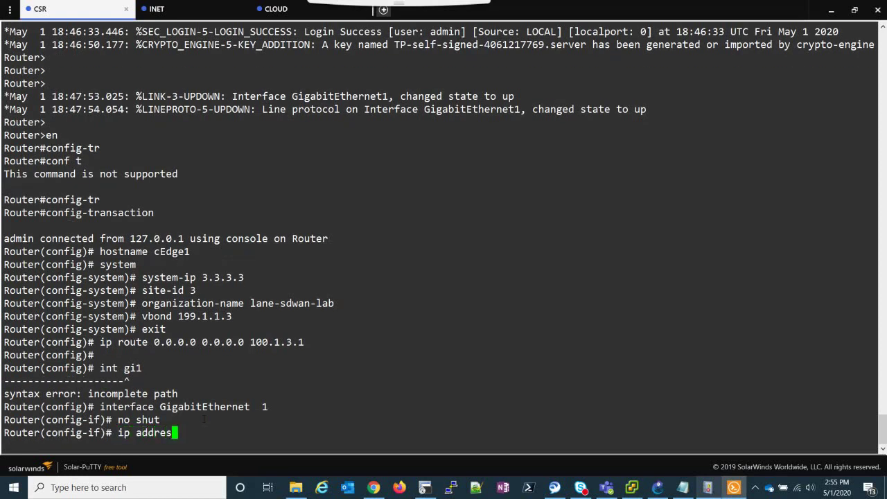
{"action": "type", "text": "s 100.1.3.2 255."}
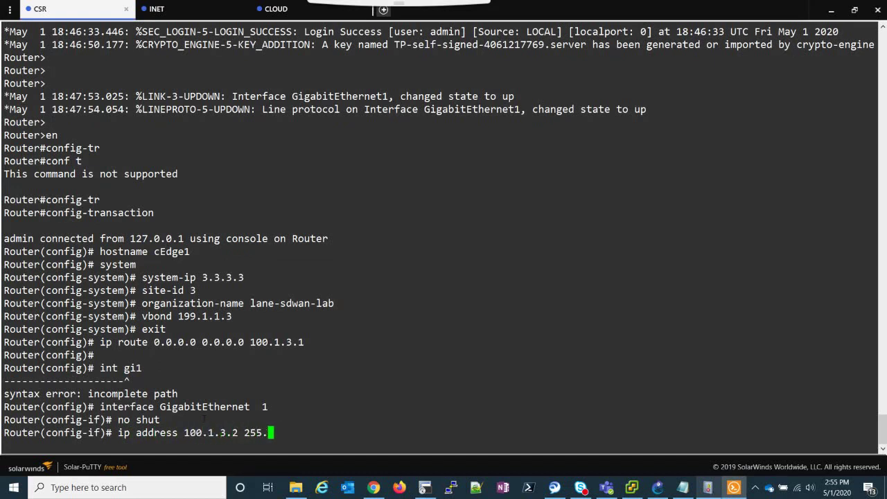
{"action": "type", "text": "255.255.0"}
{"action": "key", "text": "Return"}
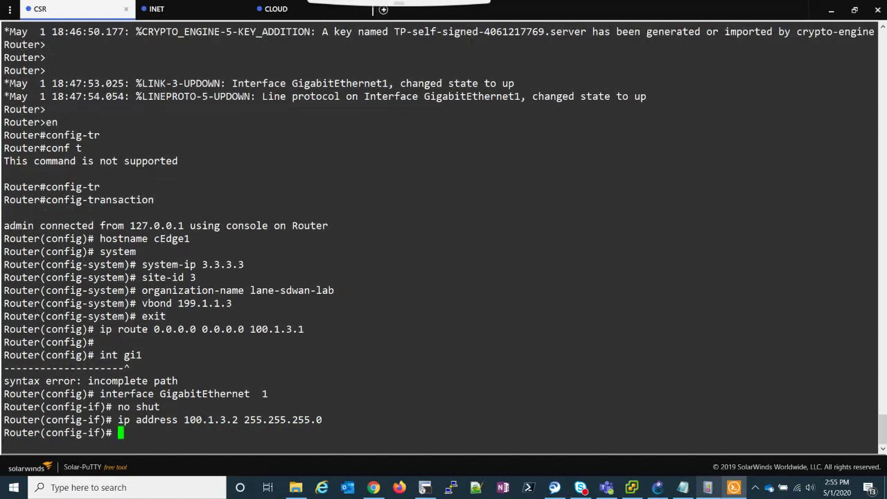
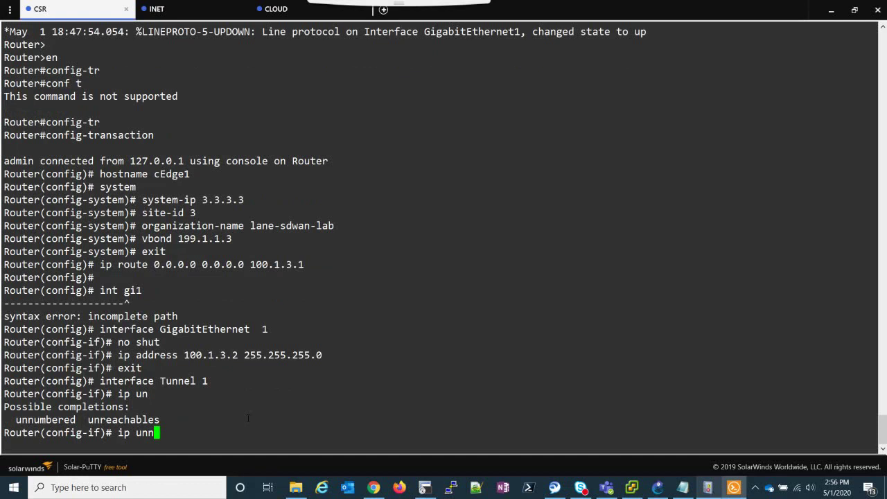
Make Tunnel 1 ip unnumbered to GigabitEthernet1
{"action": "key", "text": "Tab"}
{"action": "type", "text": "Gig"}
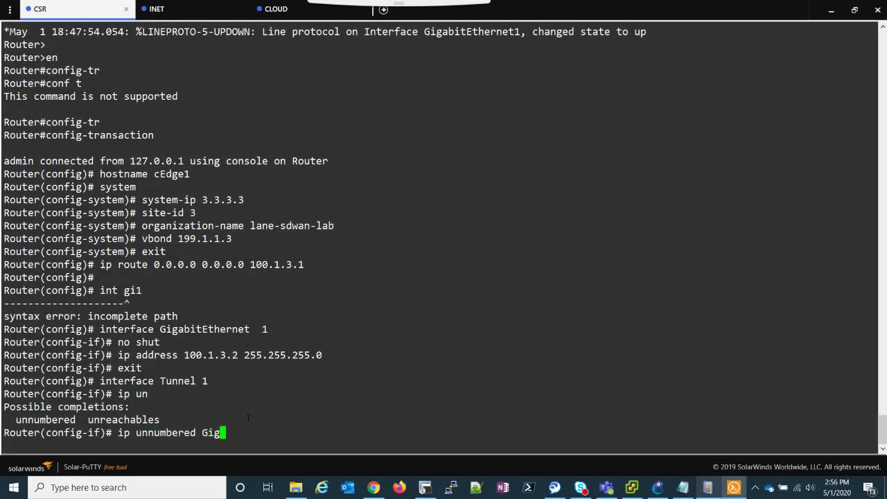
{"action": "type", "text": "abitE"}
{"action": "key", "text": "BackSpace"}
{"action": "type", "text": "thernet 1"}
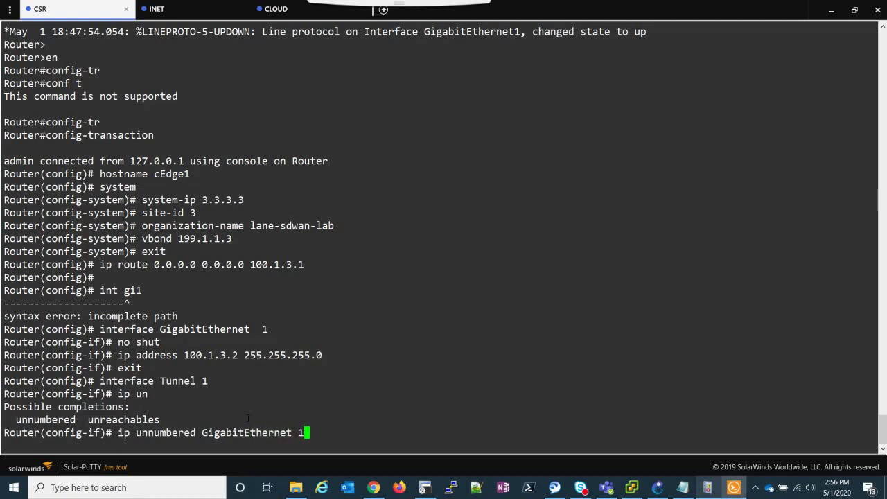
{"action": "key", "text": "Return"}
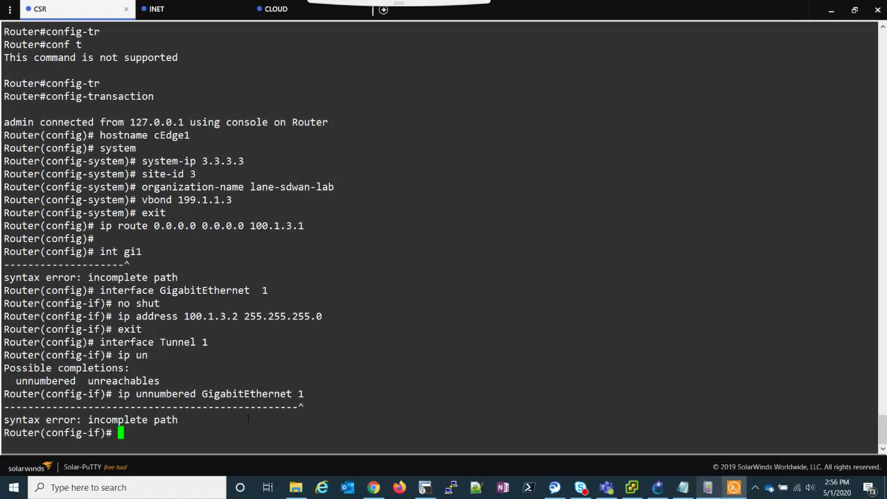
{"action": "type", "text": "ip unnumbered "}
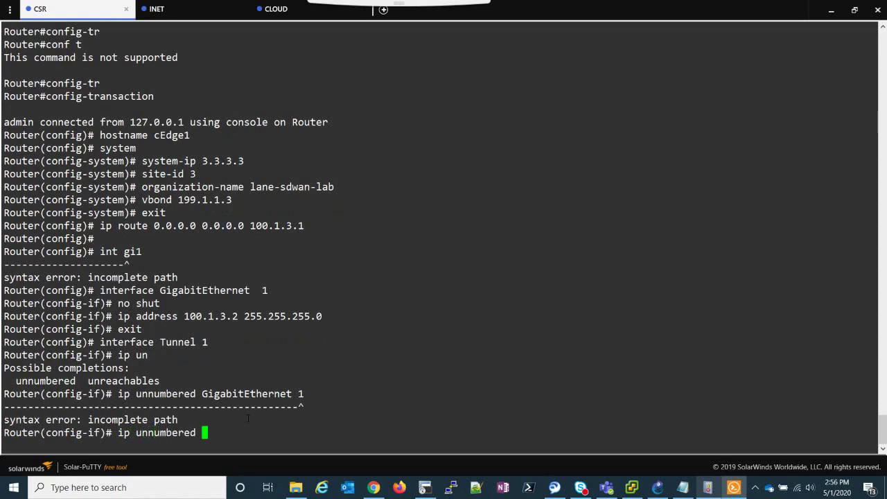
{"action": "type", "text": "?Gi"}
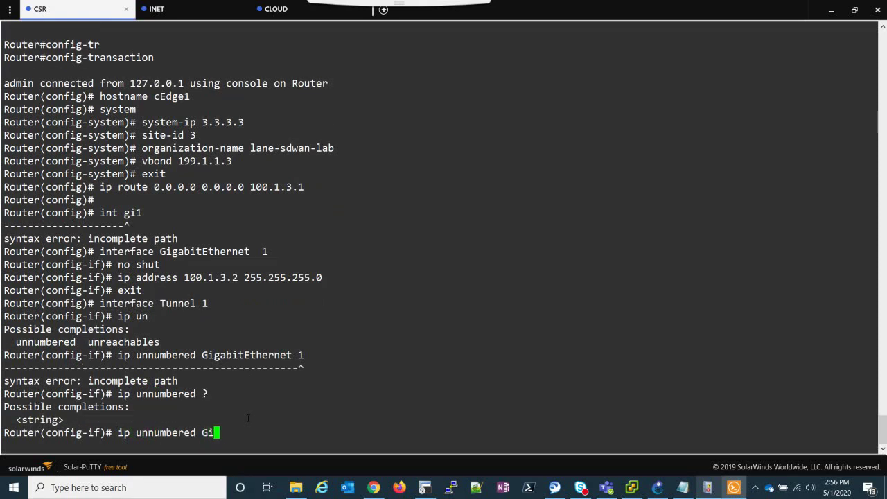
{"action": "type", "text": "gabitEthernet1"}
{"action": "key", "text": "Return"}
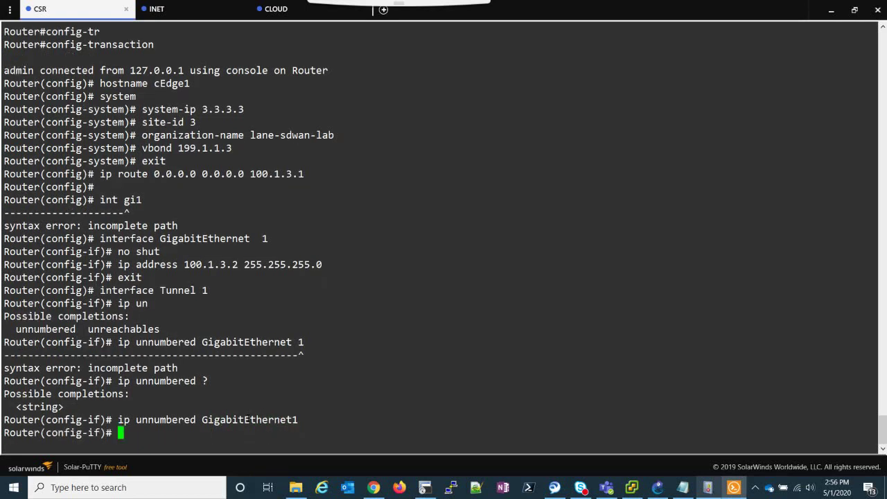
Source Tunnel 1 from GigabitEthernet1, set tunnel mode sdwan, and exit the tunnel interface
{"action": "key", "text": "Up"}
{"action": "key", "text": "Left"}
{"action": "key", "text": "Left"}
{"action": "key", "text": "Left"}
{"action": "key", "text": "Left"}
{"action": "key", "text": "Left"}
{"action": "key", "text": "Left"}
{"action": "key", "text": "Left"}
{"action": "key", "text": "Left"}
{"action": "key", "text": "Left"}
{"action": "key", "text": "Left"}
{"action": "key", "text": "Left"}
{"action": "key", "text": "Left"}
{"action": "key", "text": "Left"}
{"action": "key", "text": "Left"}
{"action": "key", "text": "Left"}
{"action": "key", "text": "Left"}
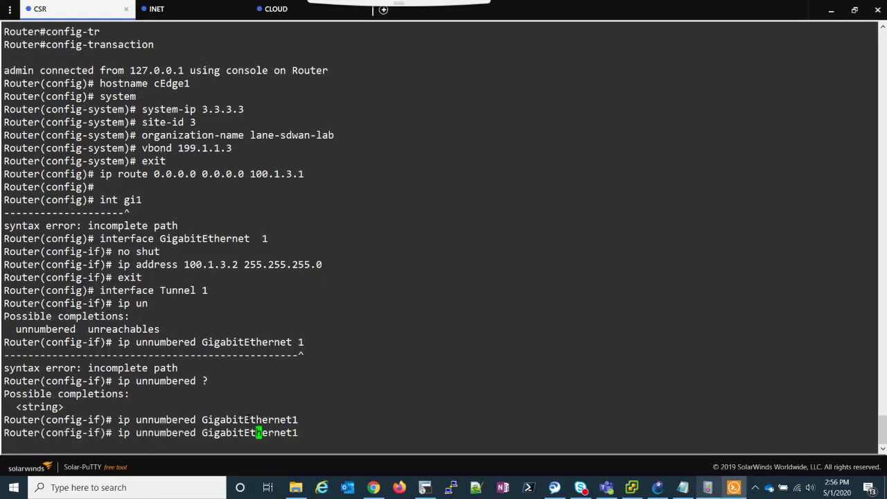
{"action": "key", "text": "BackSpace"}
{"action": "key", "text": "BackSpace"}
{"action": "key", "text": "BackSpace"}
{"action": "key", "text": "BackSpace"}
{"action": "key", "text": "BackSpace"}
{"action": "key", "text": "BackSpace"}
{"action": "key", "text": "BackSpace"}
{"action": "key", "text": "BackSpace"}
{"action": "key", "text": "BackSpace"}
{"action": "key", "text": "BackSpace"}
{"action": "key", "text": "BackSpace"}
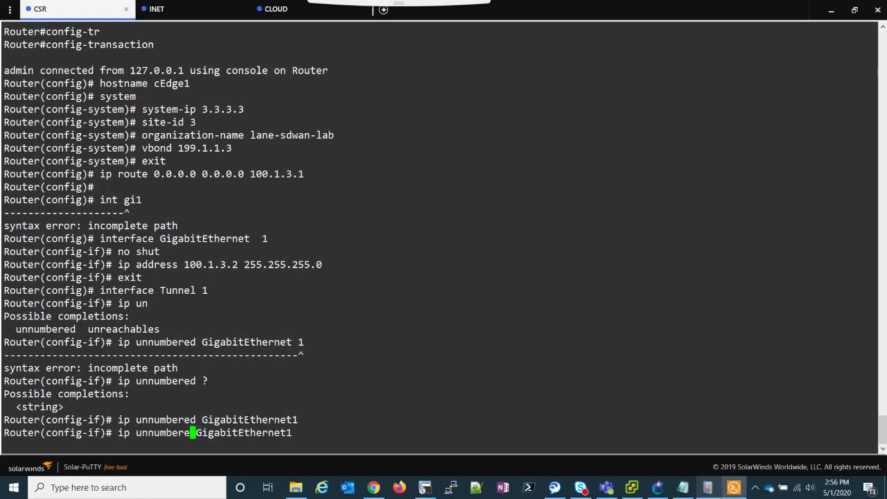
{"action": "key", "text": "BackSpace"}
{"action": "key", "text": "BackSpace"}
{"action": "type", "text": "tunnel sour"}
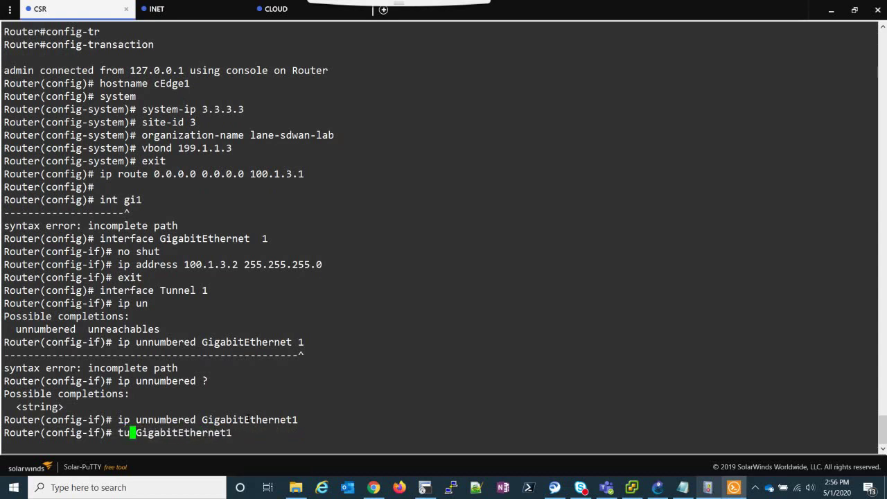
{"action": "type", "text": "ce"}
{"action": "key", "text": "Return"}
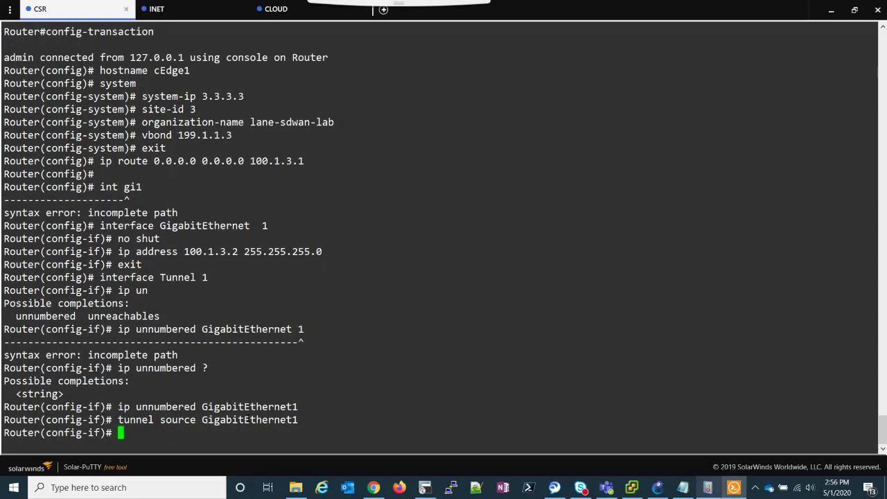
{"action": "type", "text": "tunnel mode sdwan"}
{"action": "key", "text": "Return"}
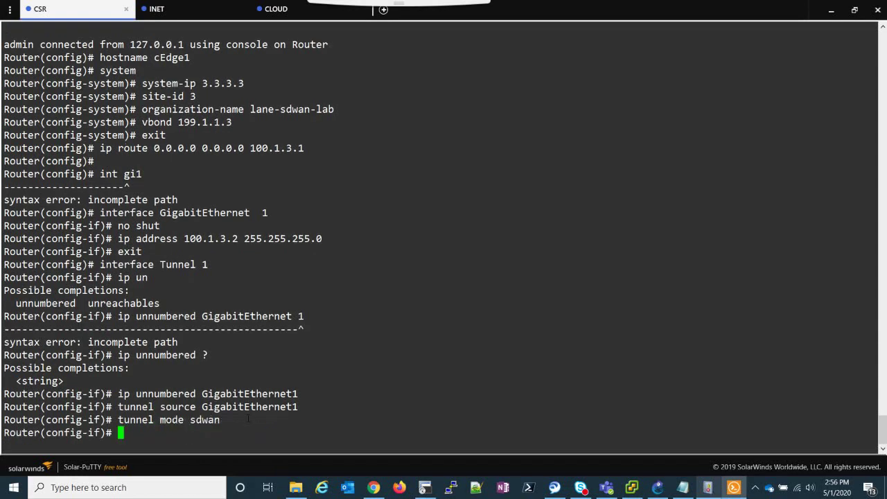
{"action": "type", "text": "exit"}
{"action": "key", "text": "Return"}
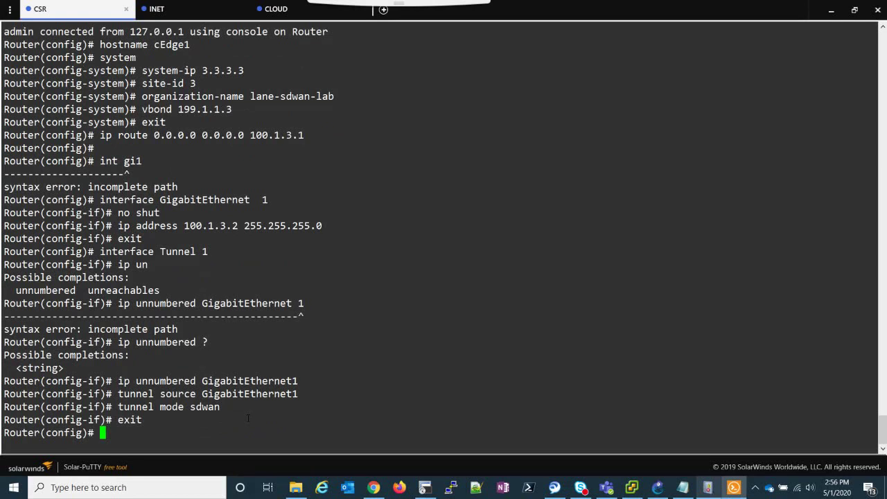
Under sdwan, make GigabitEthernet1 a tunnel-interface with encap ipsec
{"action": "type", "text": "sdwan"}
{"action": "key", "text": "Return"}
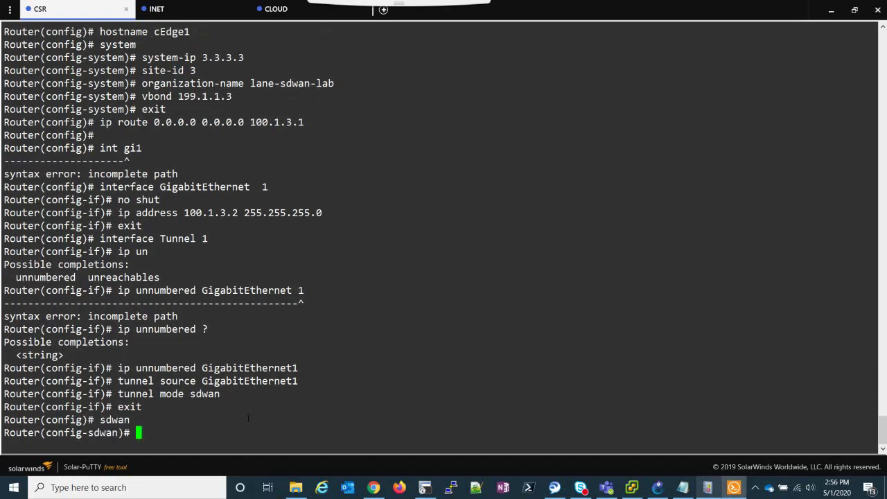
{"action": "type", "text": "interface"}
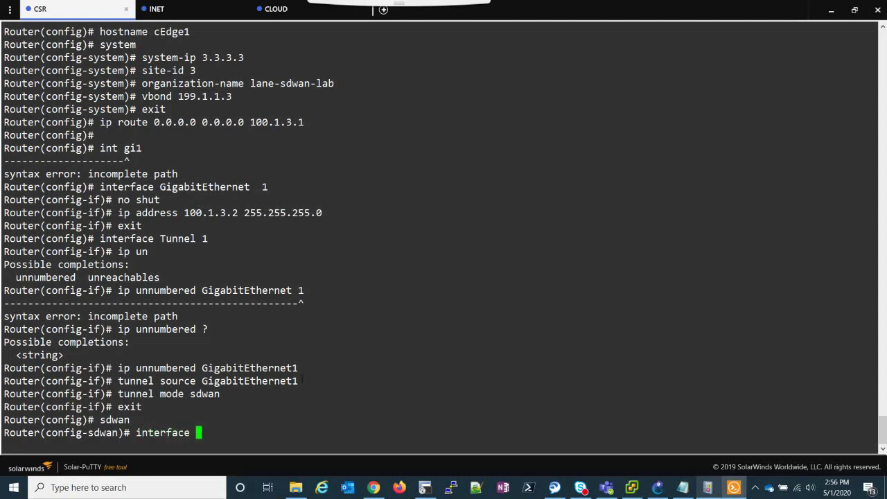
{"action": "left_click_drag", "start_coordinate": [303, 366], "coordinate": [201, 368]}
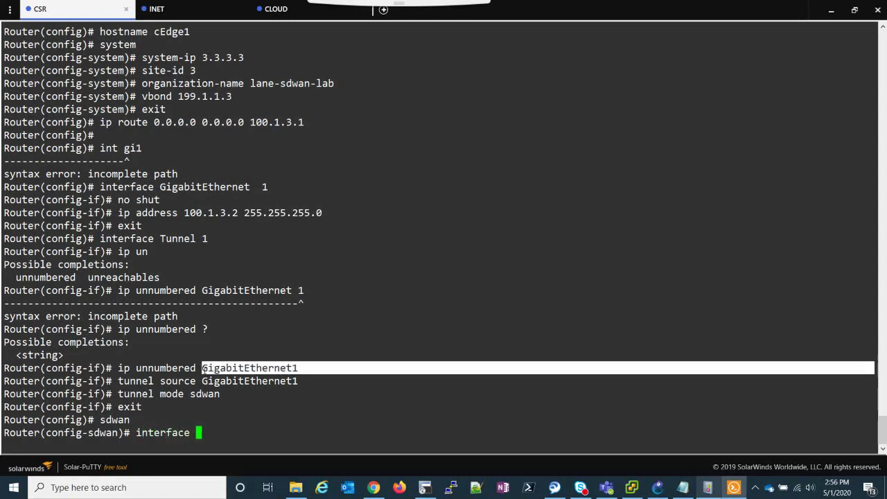
{"action": "right_click", "coordinate": [201, 367]}
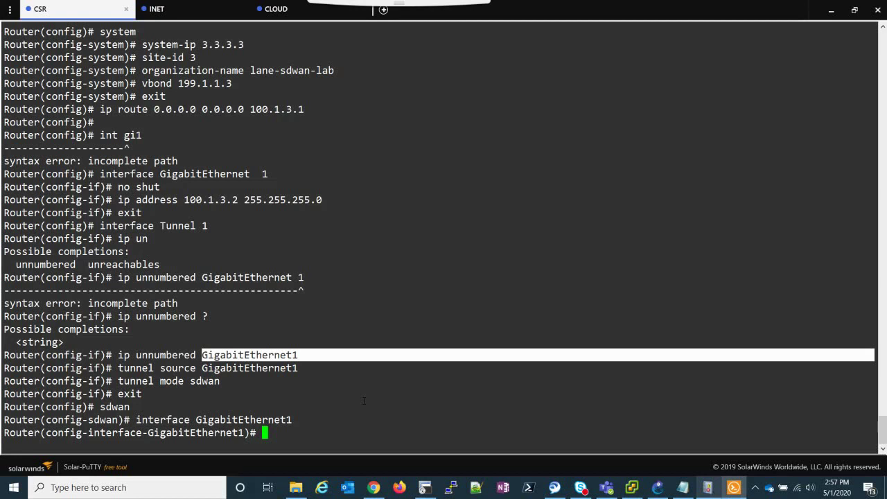
{"action": "type", "text": "tunnel"}
{"action": "type", "text": "-interface"}
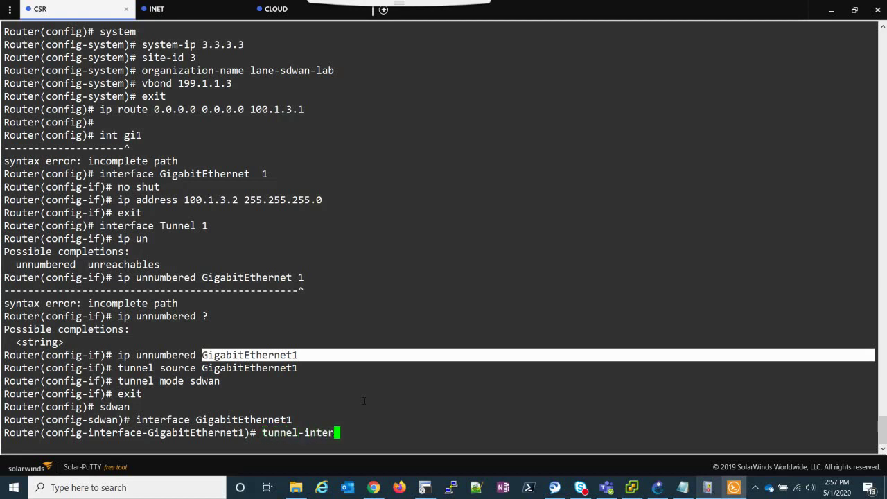
{"action": "key", "text": "Return"}
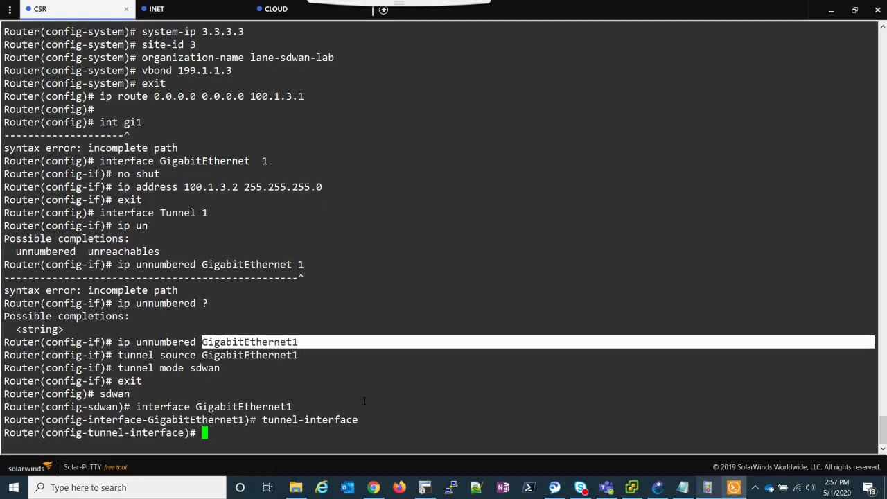
{"action": "type", "text": "encap ipsec"}
{"action": "key", "text": "Return"}
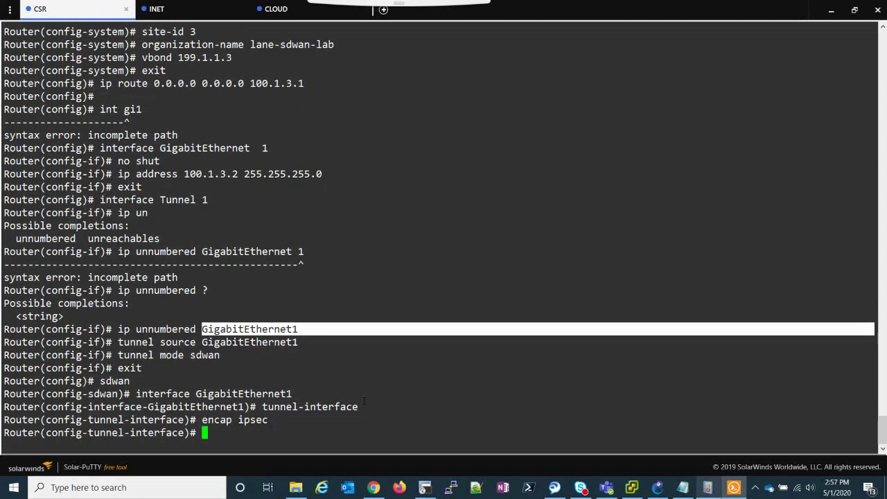
Add allow-service all, netconf and sshd to the GigabitEthernet1 tunnel-interface
{"action": "type", "text": "allow"}
{"action": "key", "text": "Tab"}
{"action": "type", "text": "all"}
{"action": "key", "text": "Return"}
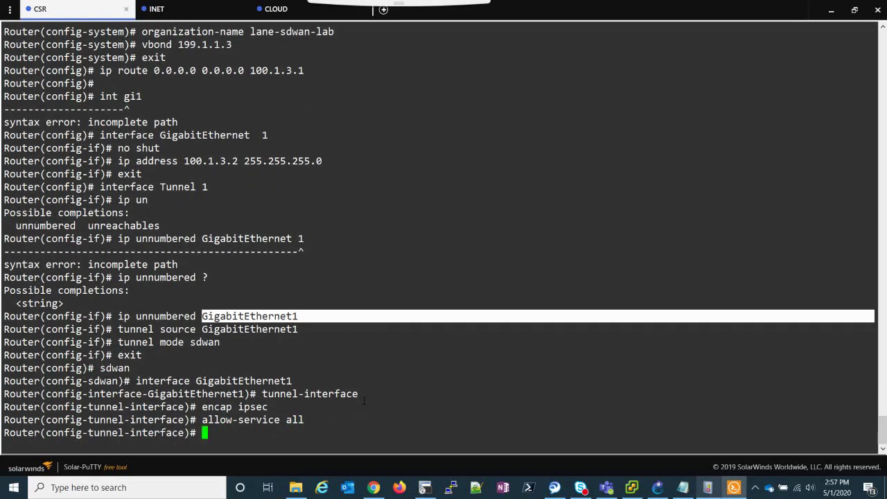
{"action": "type", "text": "allow"}
{"action": "key", "text": "Tab"}
{"action": "type", "text": "netconf"}
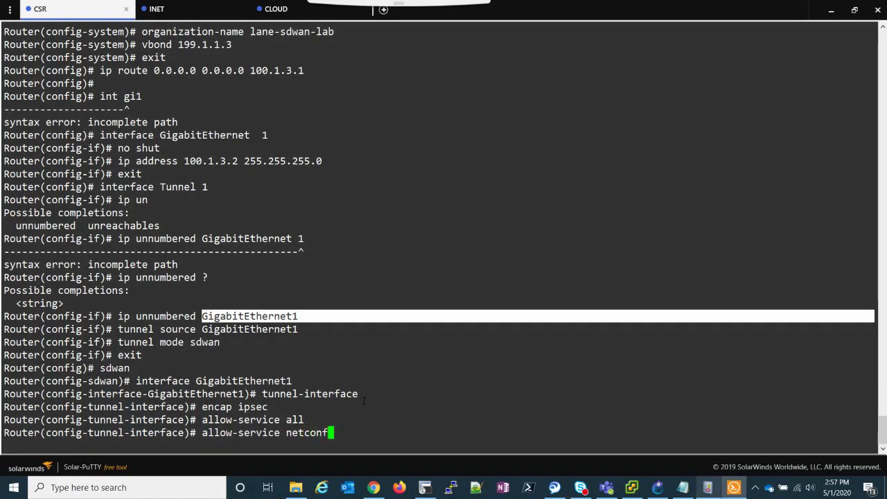
{"action": "key", "text": "Return"}
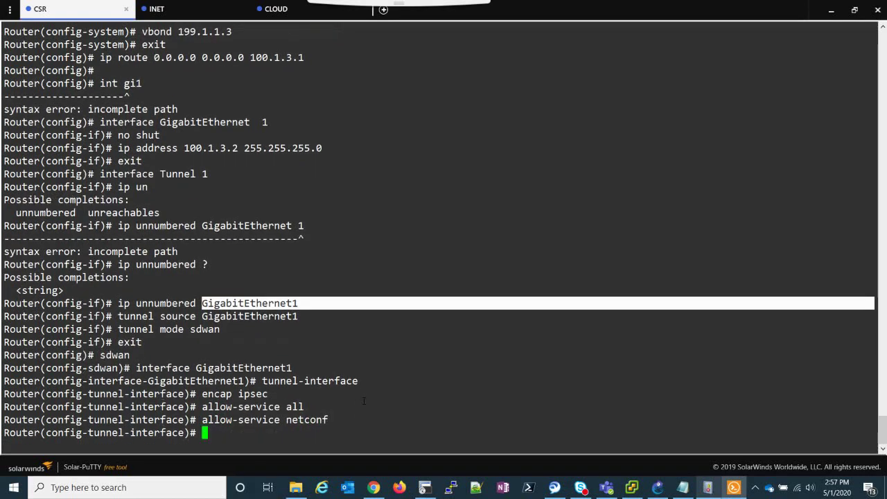
{"action": "type", "text": "allow"}
{"action": "key", "text": "Tab"}
{"action": "type", "text": "ssh"}
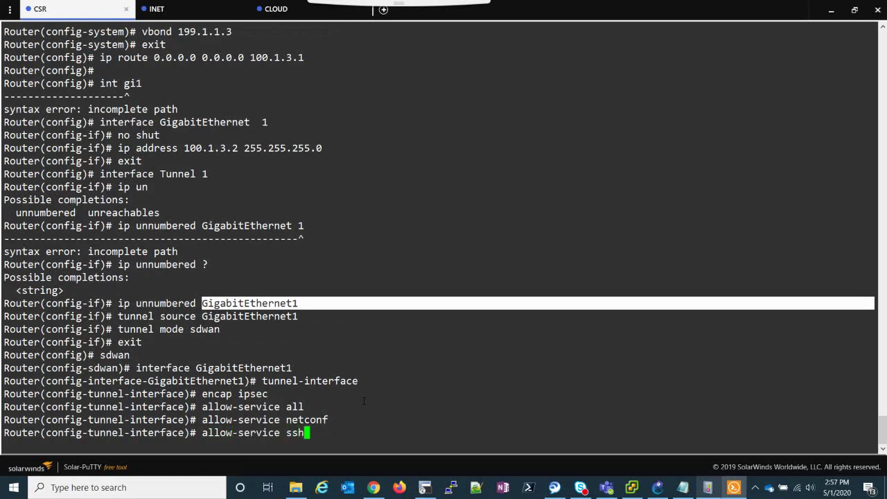
{"action": "type", "text": "d"}
{"action": "key", "text": "Return"}
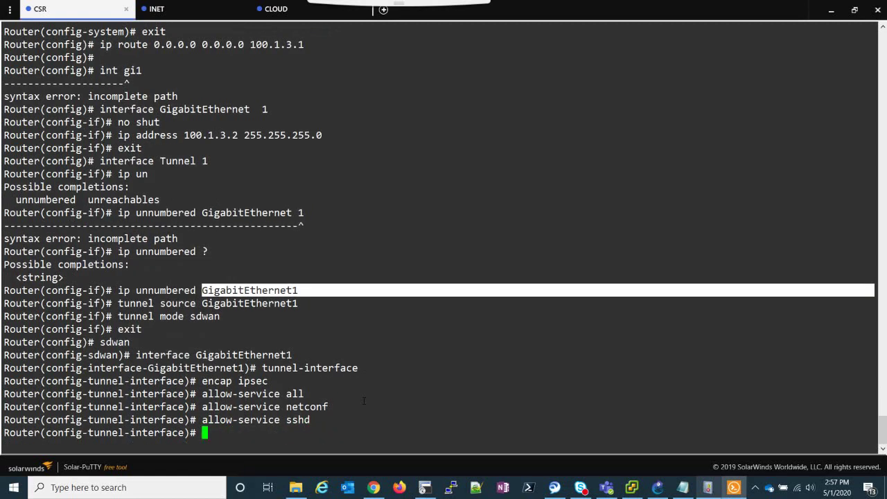
Exit the tunnel-interface and GigabitEthernet1 sections back to the sdwan level
{"action": "type", "text": "exit"}
{"action": "key", "text": "Return"}
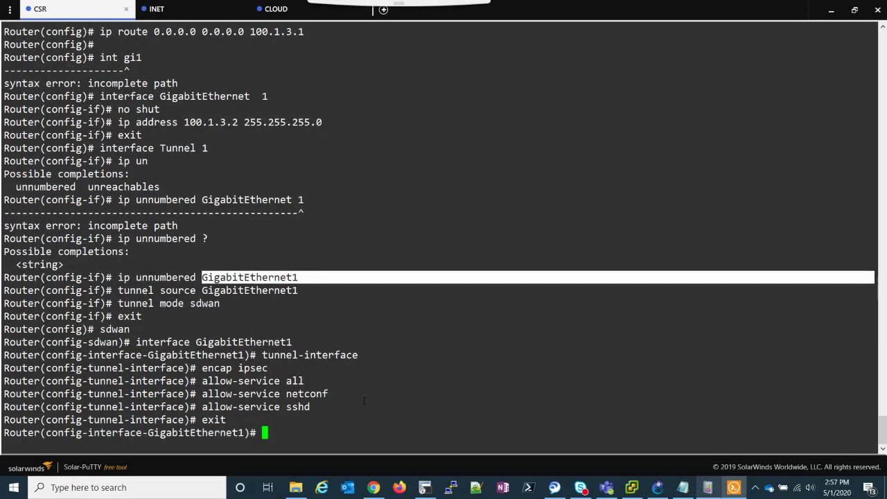
{"action": "type", "text": "exit"}
{"action": "key", "text": "Return"}
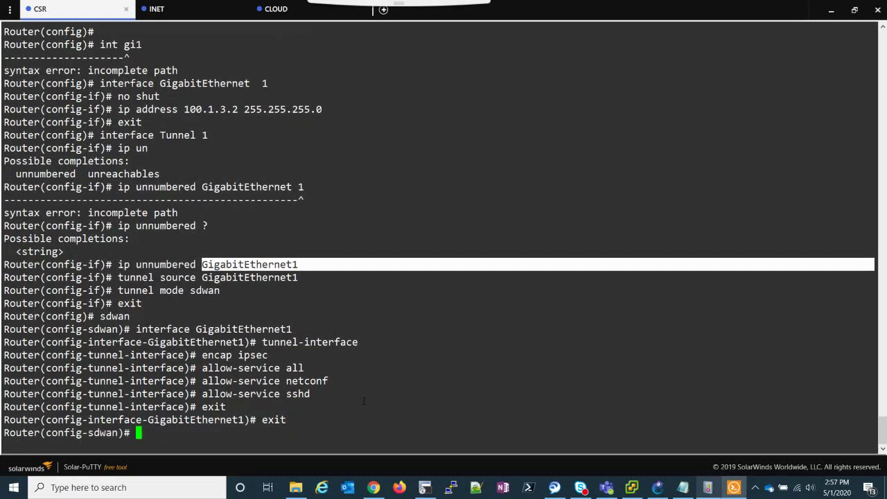
Commit the Tunnel1 and sdwan configuration on cEdge1, then leave configuration mode with end
{"action": "type", "text": "commit and"}
{"action": "key", "text": "Return"}
{"action": "key", "text": "BackSpace"}
{"action": "key", "text": "BackSpace"}
{"action": "key", "text": "BackSpace"}
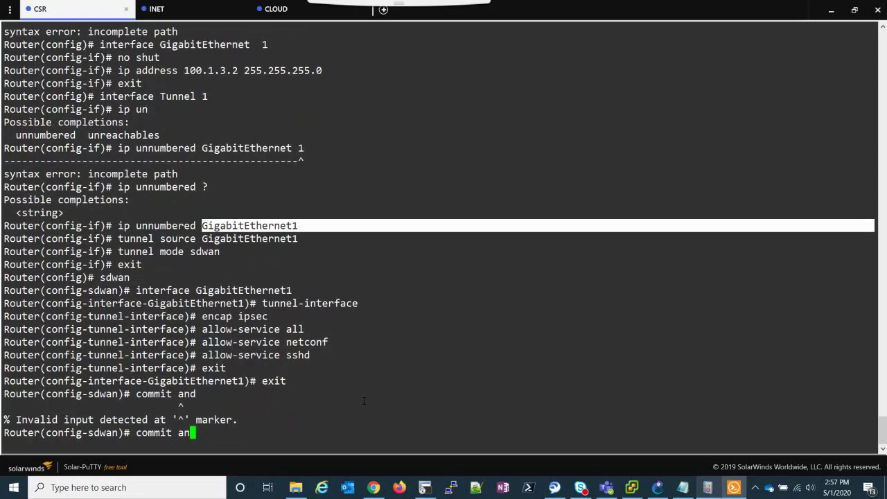
{"action": "key", "text": "Return"}
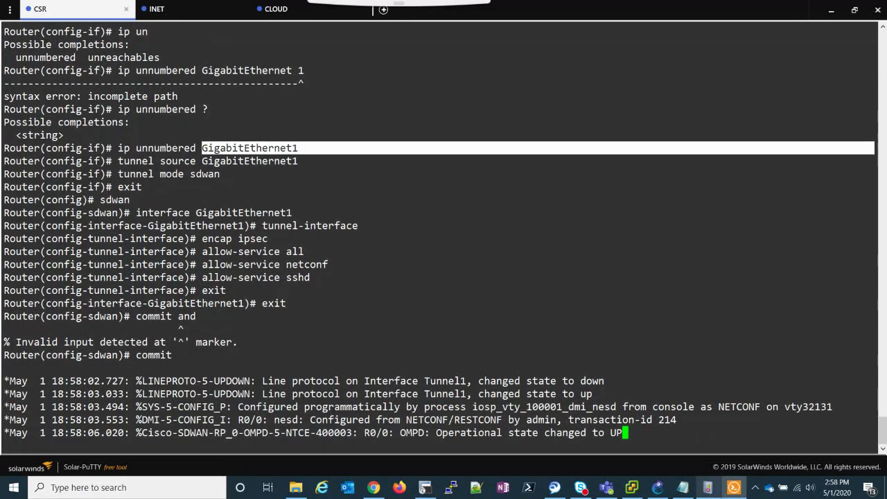
{"action": "left_click", "coordinate": [352, 428]}
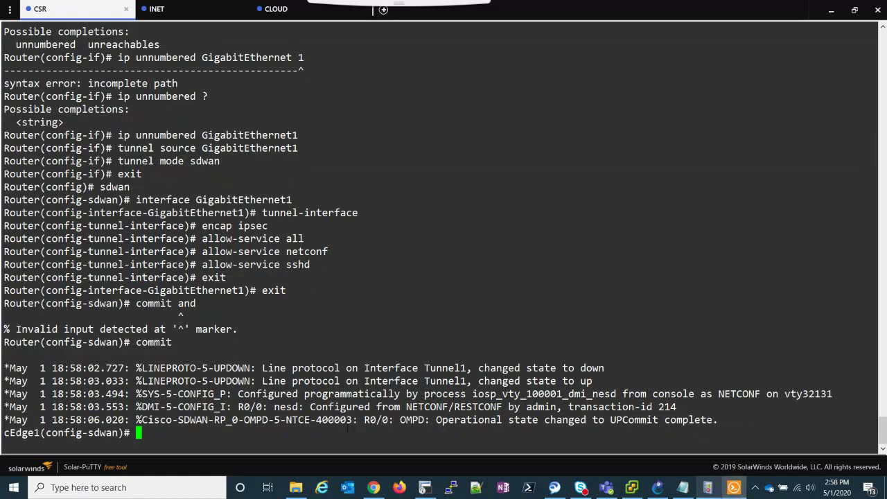
{"action": "type", "text": "end"}
{"action": "key", "text": "Return"}
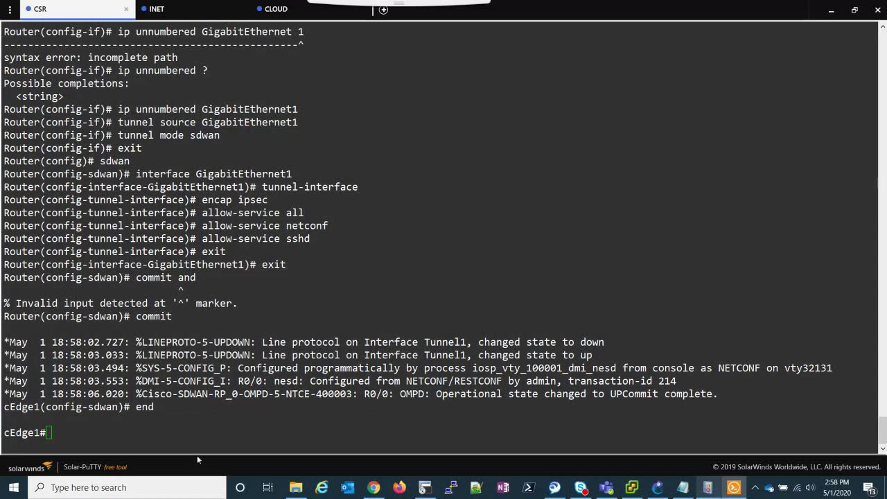
{"action": "left_click", "coordinate": [203, 426]}
{"action": "type", "text": "copy scp://"}
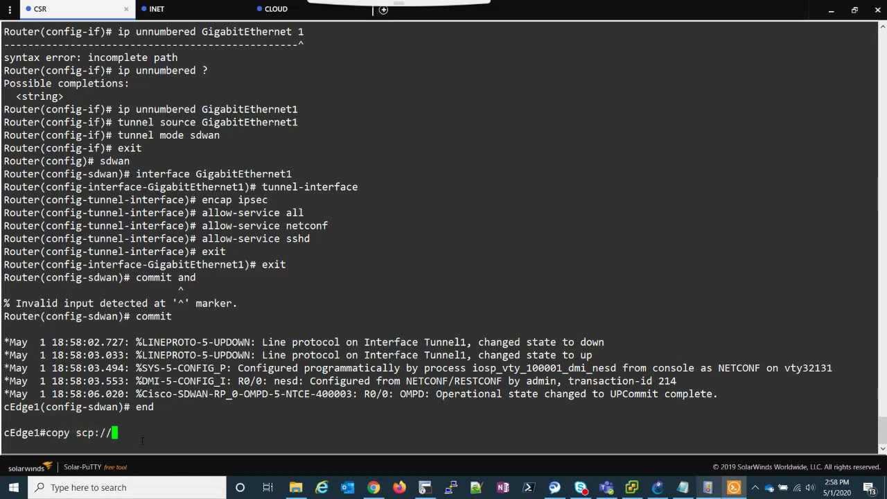
{"action": "type", "text": "admin@199.1.1.1"}
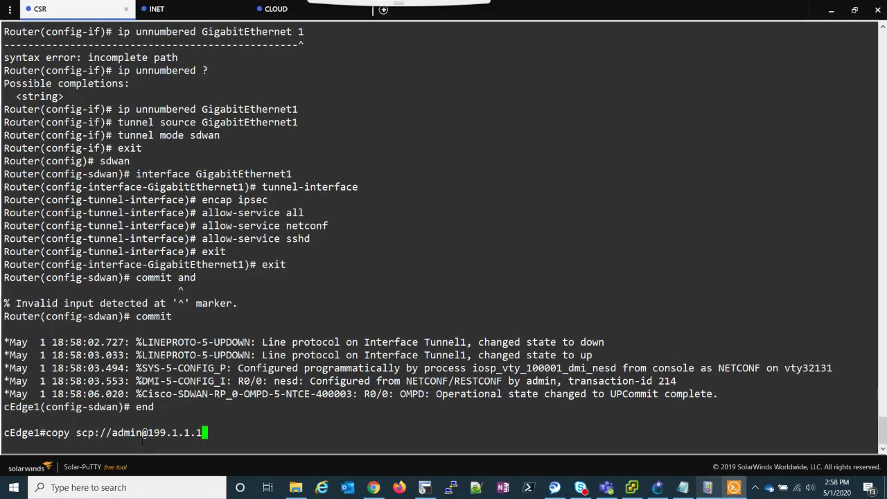
{"action": "type", "text": ":/home/admin/R"}
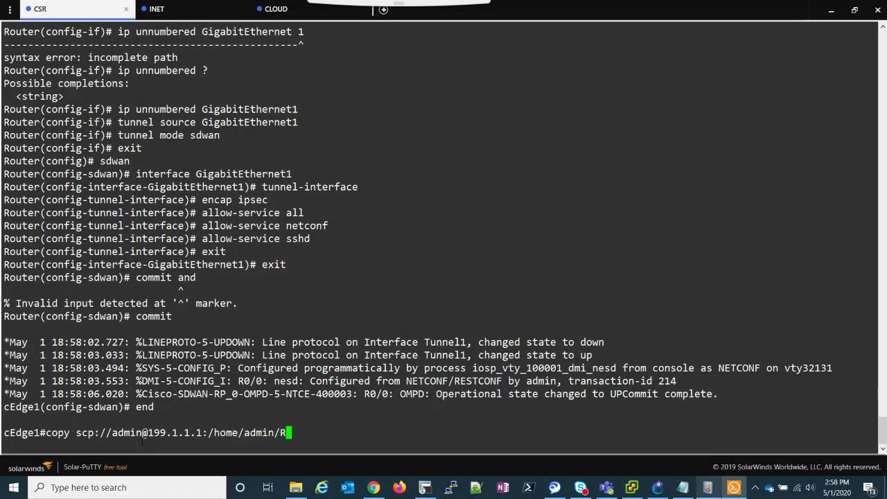
{"action": "type", "text": "OOTCA.pem "}
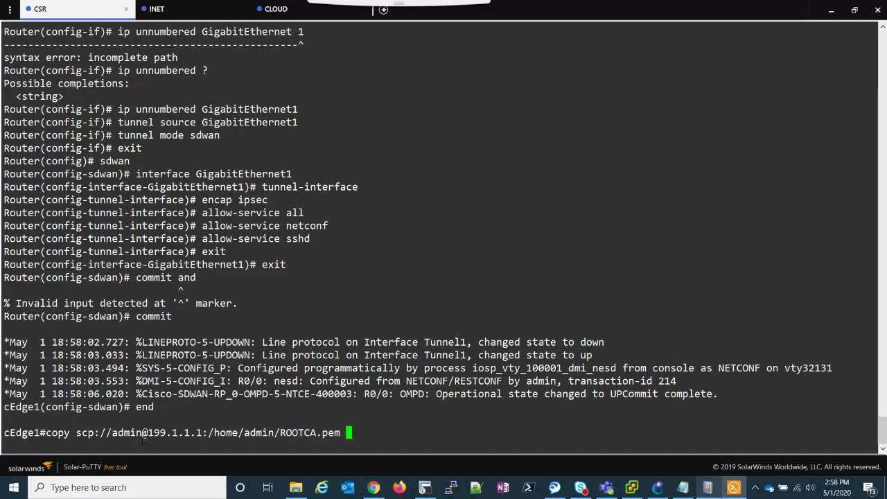
{"action": "type", "text": "boot"}
{"action": "key", "text": "Tab"}
{"action": "type", "text": "ROOTCA."}
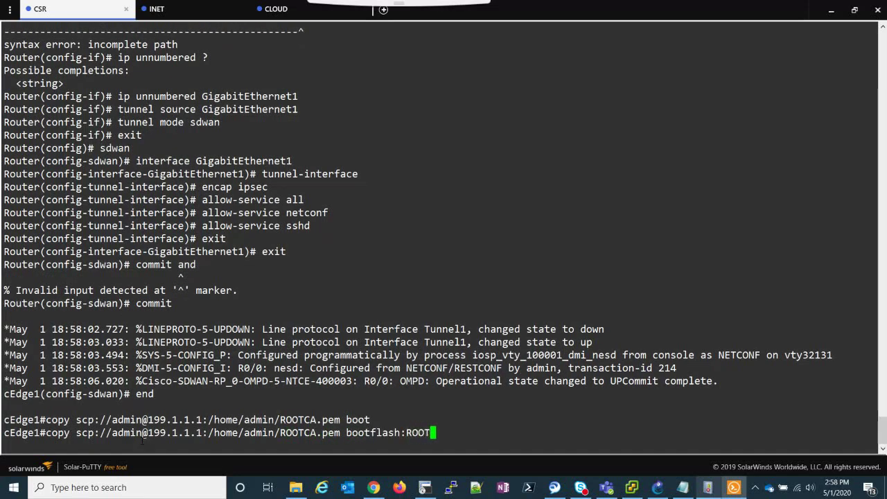
{"action": "type", "text": "pem"}
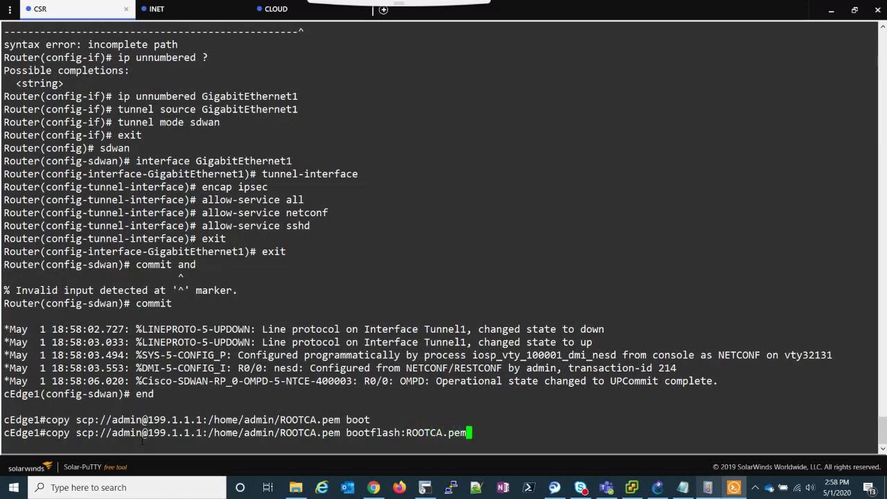
{"action": "key", "text": "Return"}
{"action": "key", "text": "Return"}
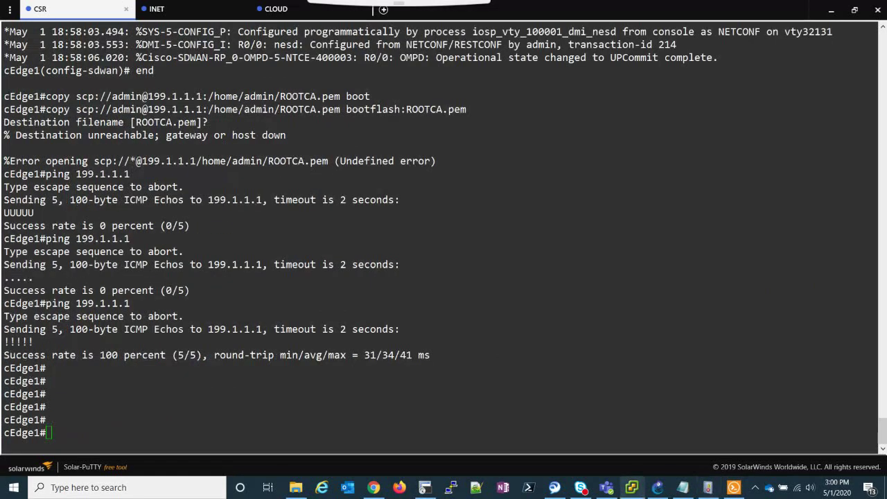
Retry the ROOTCA.pem copy with the server password, then confirm it in the bootflash dir listing
{"action": "left_click", "coordinate": [202, 406]}
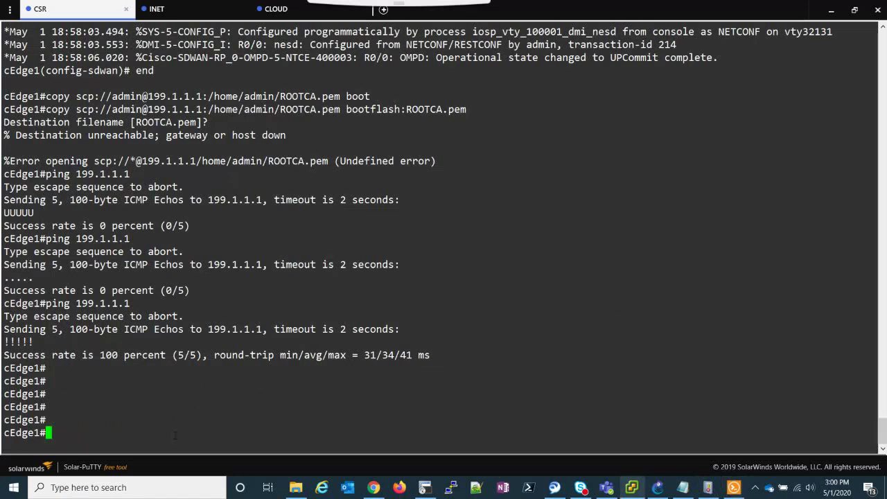
{"action": "key", "text": "Up"}
{"action": "key", "text": "Up"}
{"action": "key", "text": "Return"}
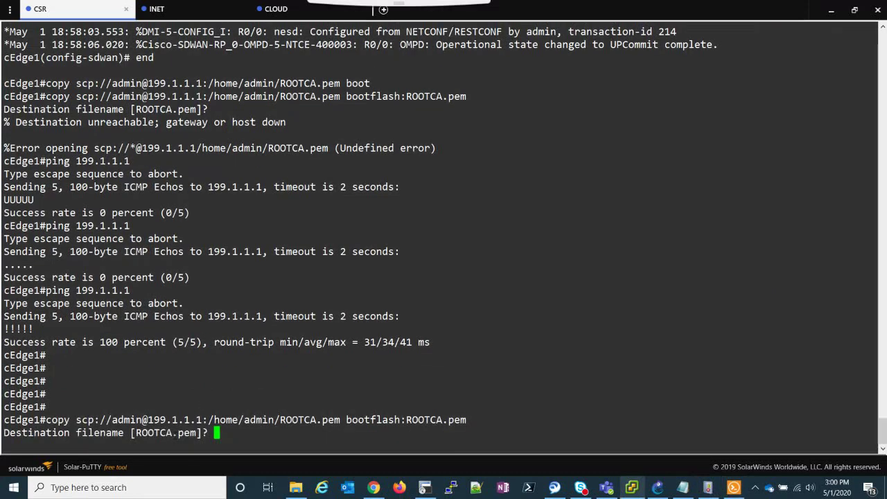
{"action": "key", "text": "Return"}
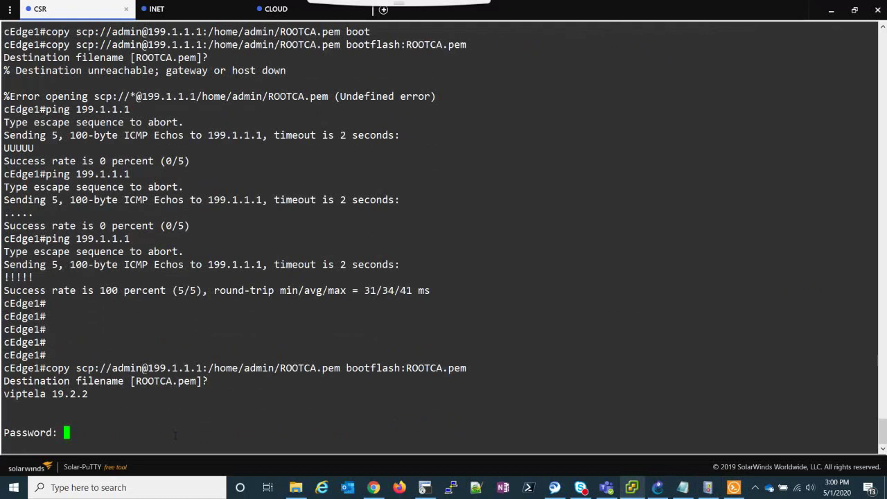
{"action": "key", "text": "Return"}
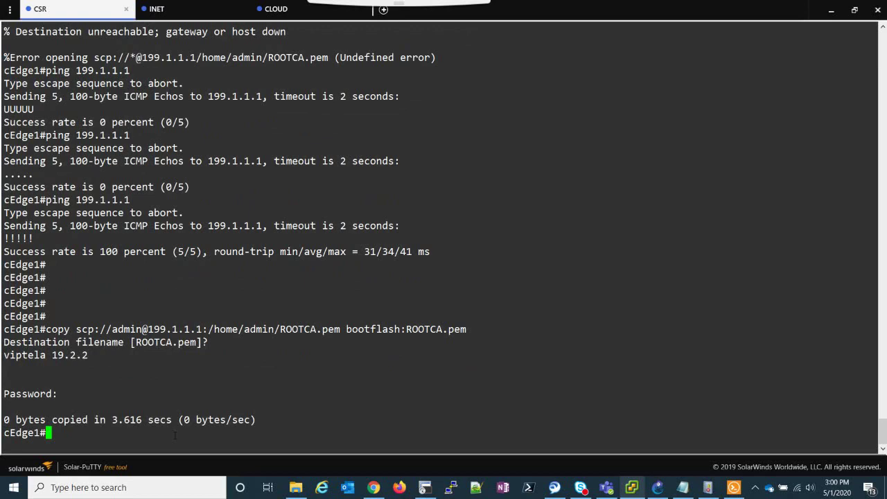
{"action": "type", "text": "dir"}
{"action": "key", "text": "Return"}
{"action": "key", "text": "space"}
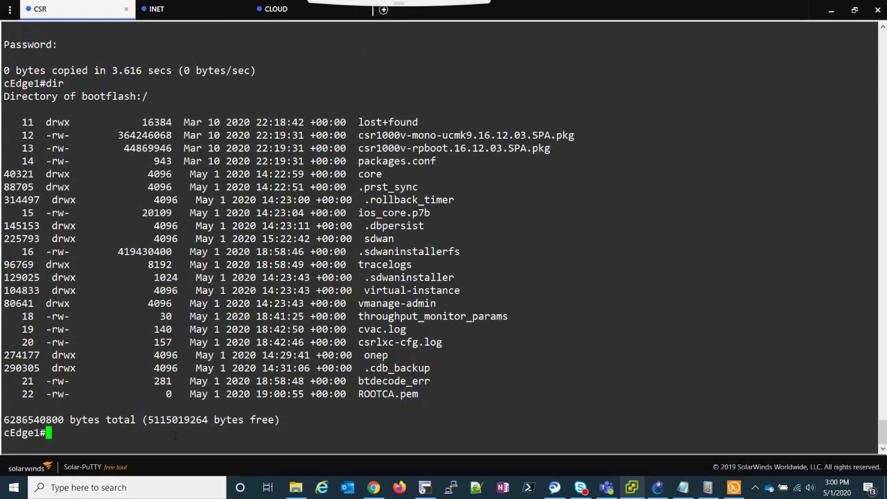
{"action": "left_click_drag", "start_coordinate": [418, 394], "coordinate": [364, 394]}
Run request platform software sdwan root-cert-chain install bootflash:ROOTCA.pem, which reports an invalid certificate
{"action": "type", "text": "request platform "}
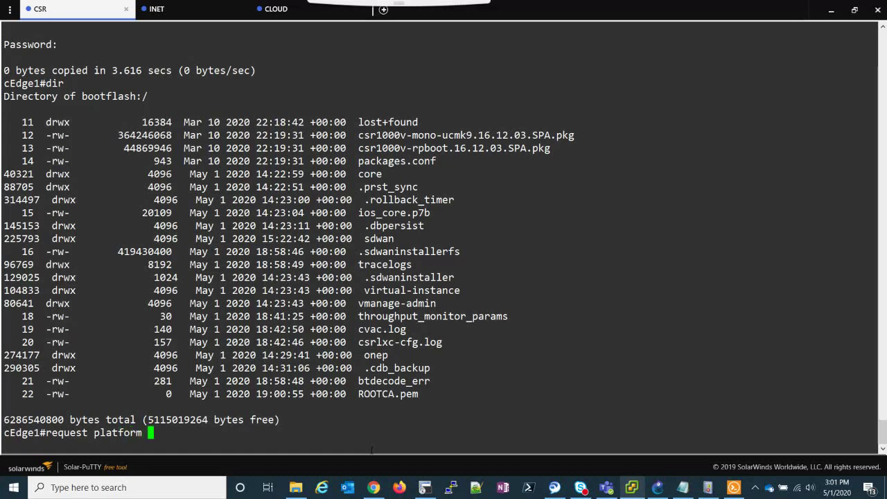
{"action": "type", "text": "software a"}
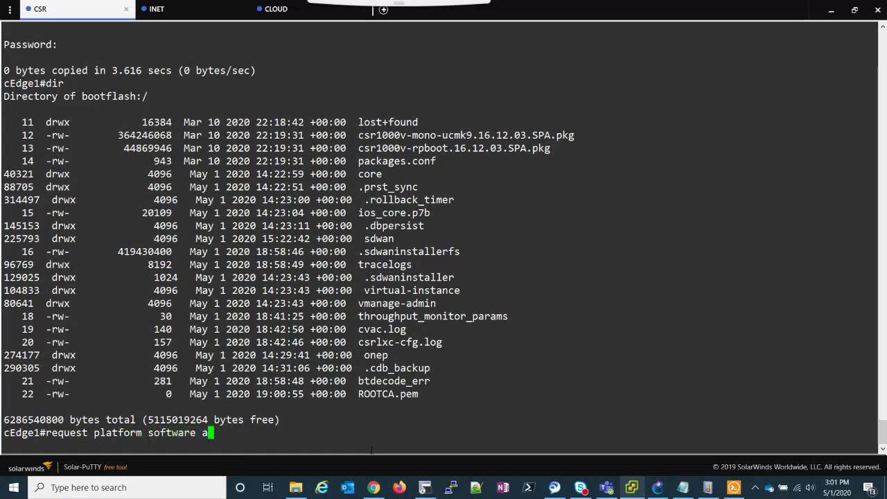
{"action": "key", "text": "BackSpace"}
{"action": "type", "text": "sdwan root"}
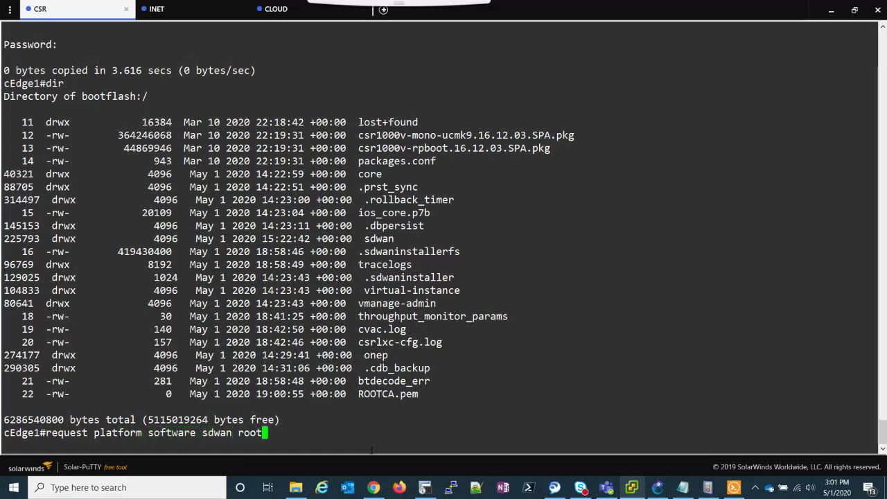
{"action": "key", "text": "Tab"}
{"action": "type", "text": "install boot"}
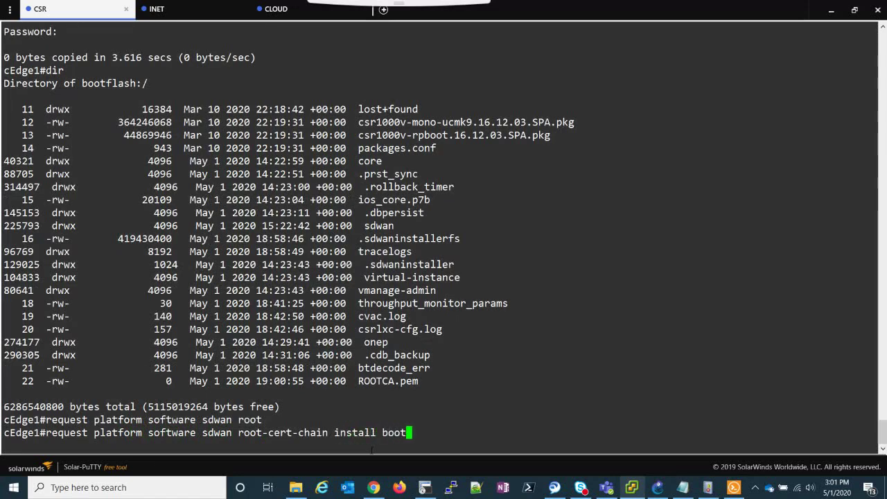
{"action": "key", "text": "Tab"}
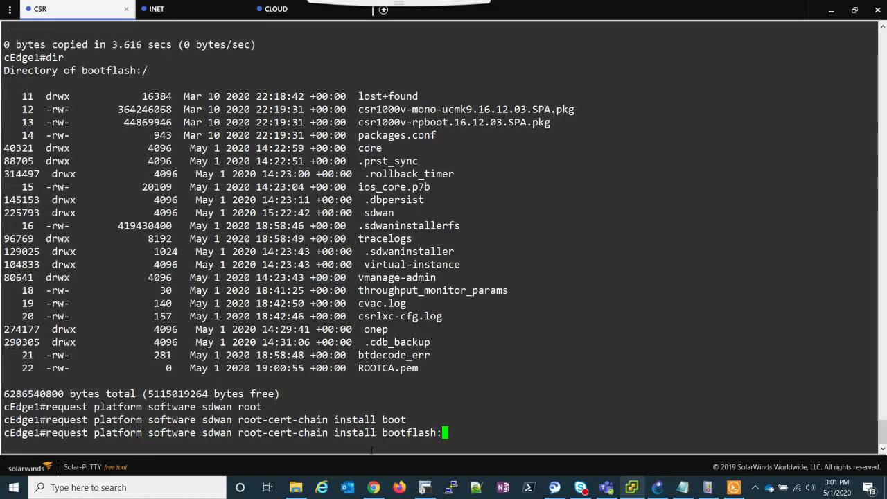
{"action": "type", "text": "ROOTCA"}
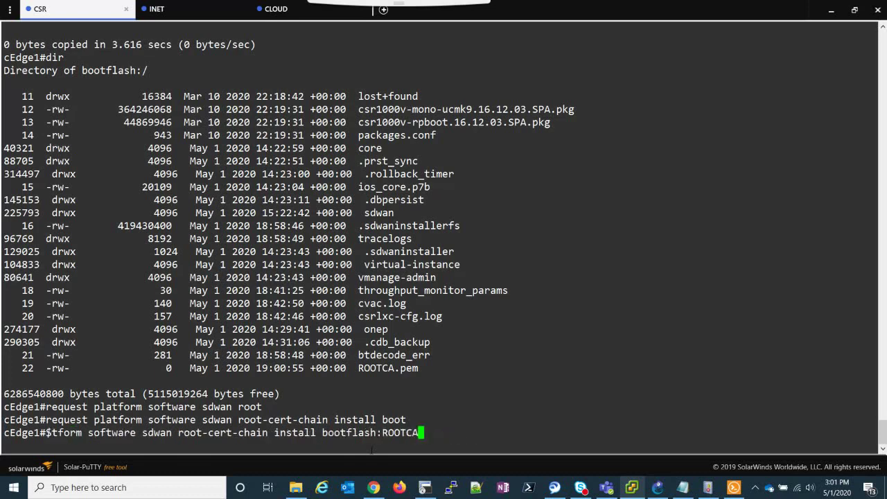
{"action": "type", "text": ".pem"}
{"action": "key", "text": "Return"}
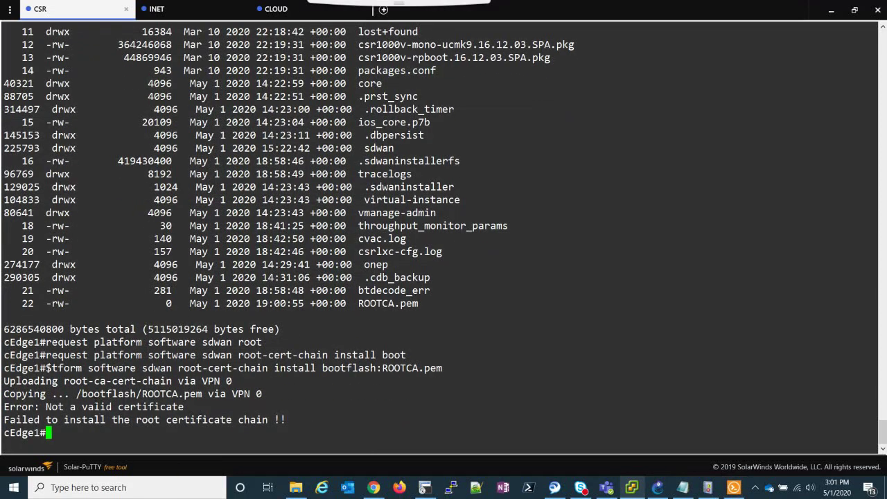
{"action": "left_click_drag", "start_coordinate": [88, 406], "coordinate": [185, 407]}
Highlight the 'Not a valid certificate' error and ROOTCA.pem's 0-byte size
{"action": "left_click", "coordinate": [186, 406]}
{"action": "left_click_drag", "start_coordinate": [117, 407], "coordinate": [40, 406]}
{"action": "left_click", "coordinate": [40, 406]}
{"action": "double_click", "coordinate": [166, 304]}
From the GNS3 topology, open a Console session to the vManage node
{"action": "left_click", "coordinate": [657, 488]}
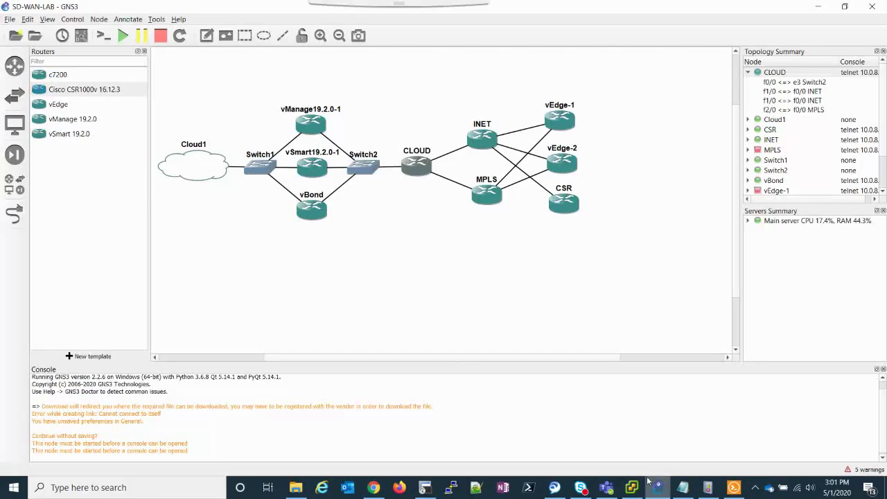
{"action": "right_click", "coordinate": [313, 123]}
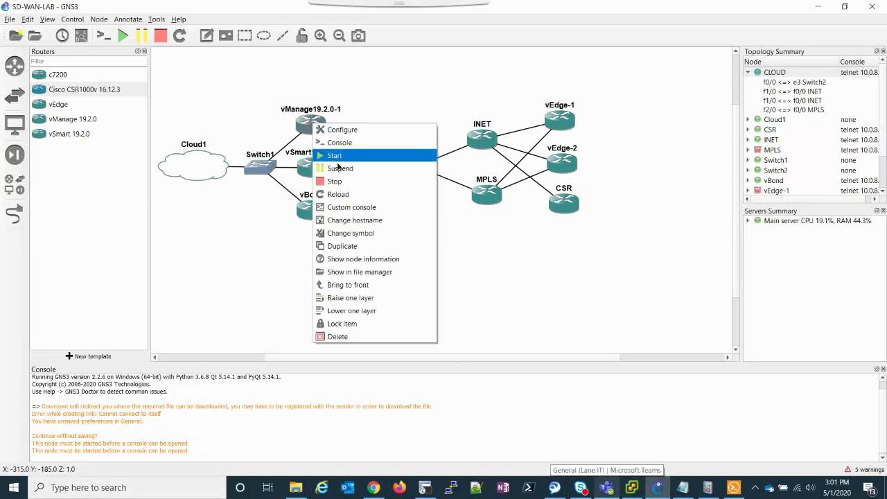
{"action": "left_click", "coordinate": [353, 143]}
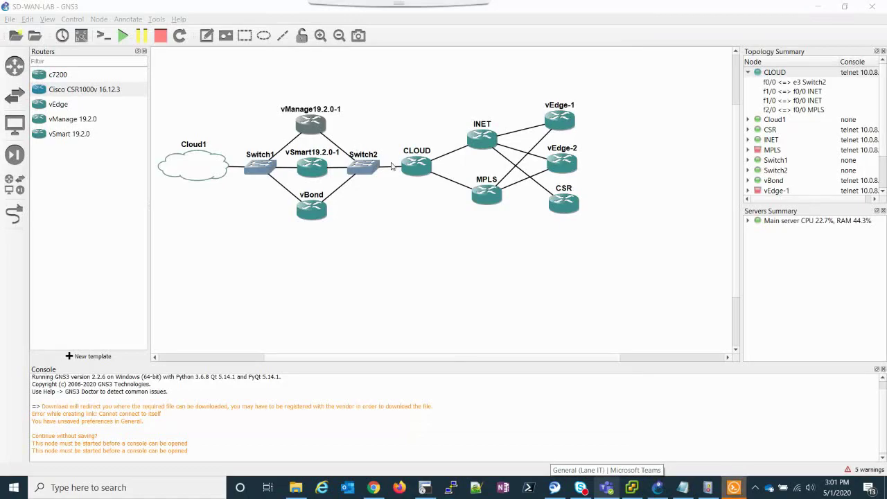
{"action": "left_click", "coordinate": [734, 488]}
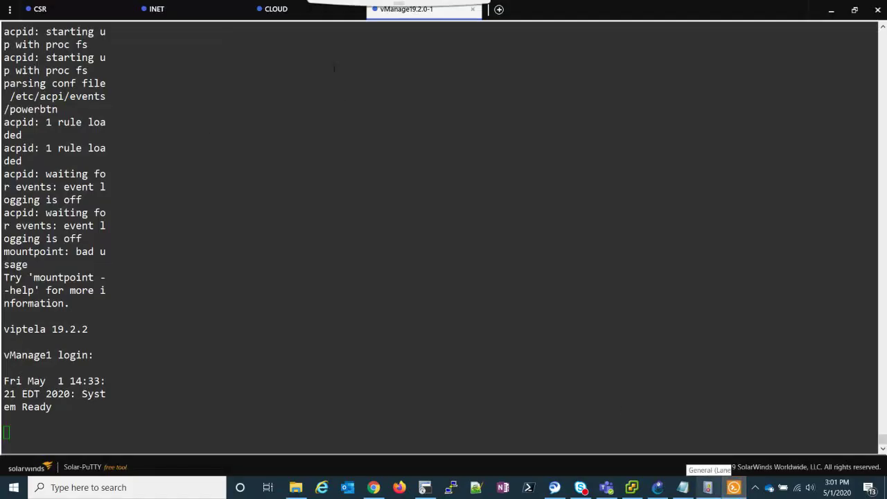
Log in to the vManage1 console with the admin username and password
{"action": "key", "text": "Return"}
{"action": "key", "text": "Return"}
{"action": "key", "text": "Return"}
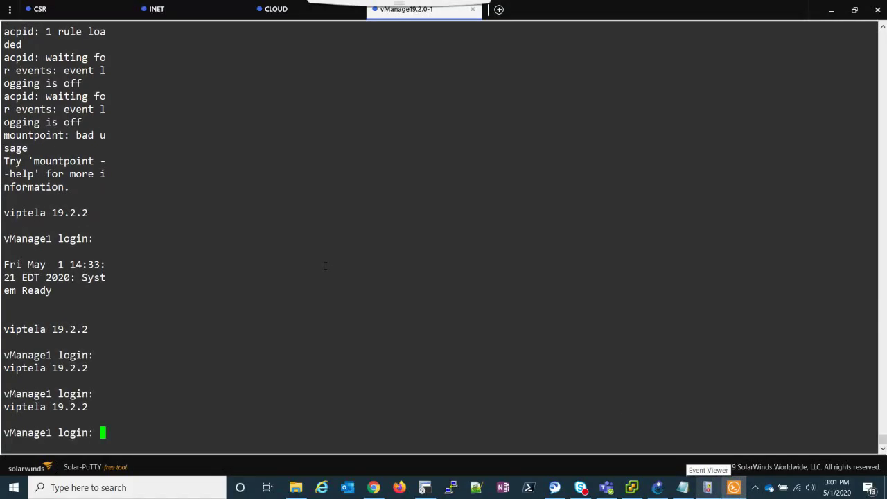
{"action": "type", "text": "admin"}
{"action": "key", "text": "Return"}
{"action": "type", "text": "admin"}
{"action": "key", "text": "Return"}
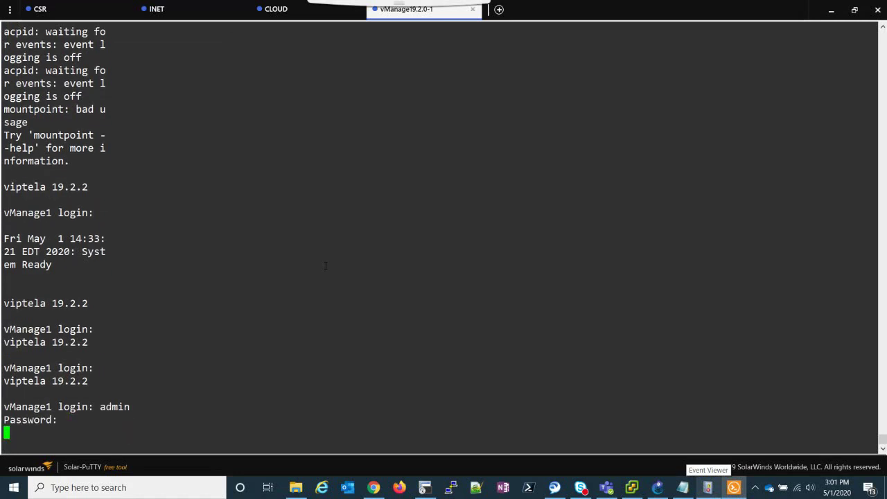
{"action": "key", "text": "Return"}
{"action": "key", "text": "Return"}
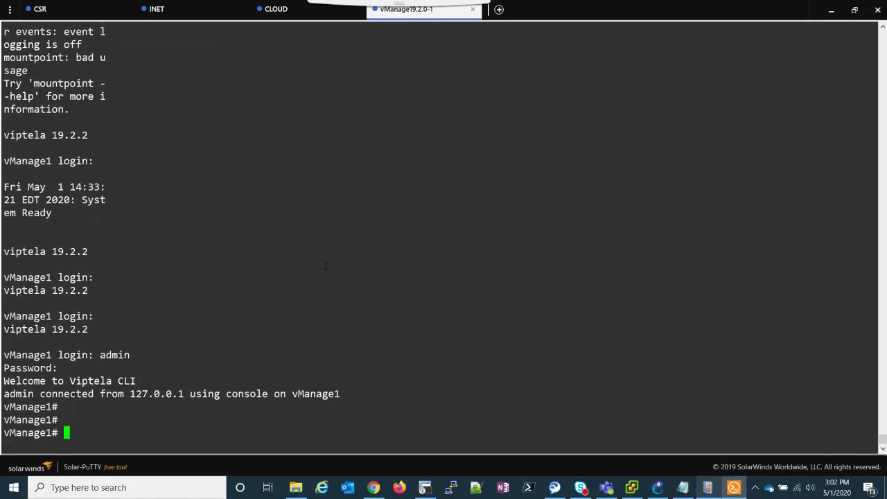
In vshell, list files and pwd to confirm ROOTCA.pem is in /home/admin, then return to cEdge1
{"action": "type", "text": "vshell"}
{"action": "key", "text": "Return"}
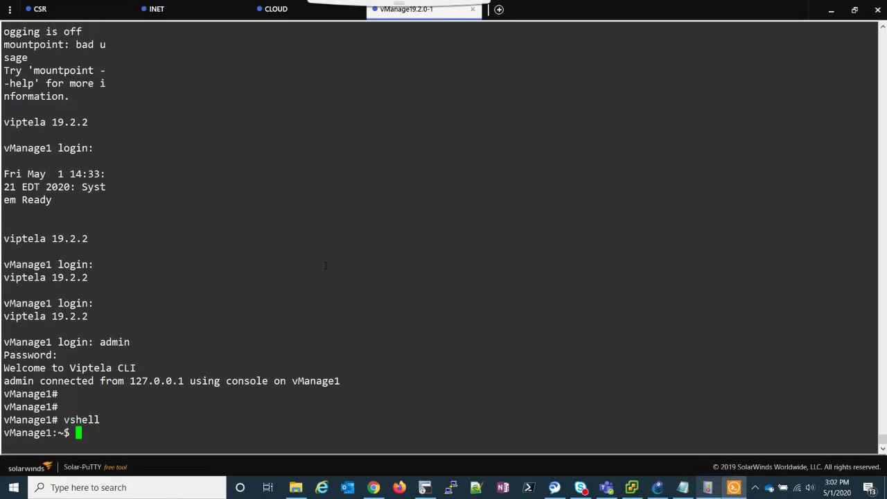
{"action": "type", "text": "ls"}
{"action": "key", "text": "Return"}
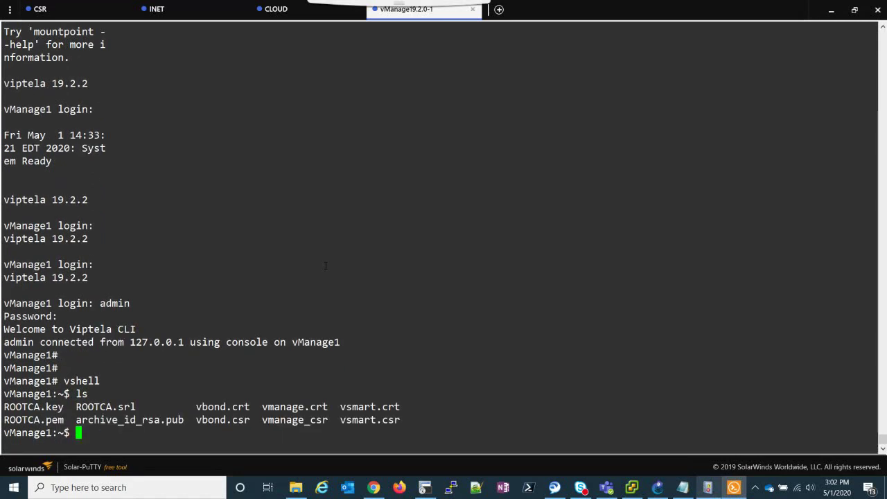
{"action": "left_click_drag", "start_coordinate": [71, 420], "coordinate": [15, 419]}
{"action": "left_click", "coordinate": [116, 426]}
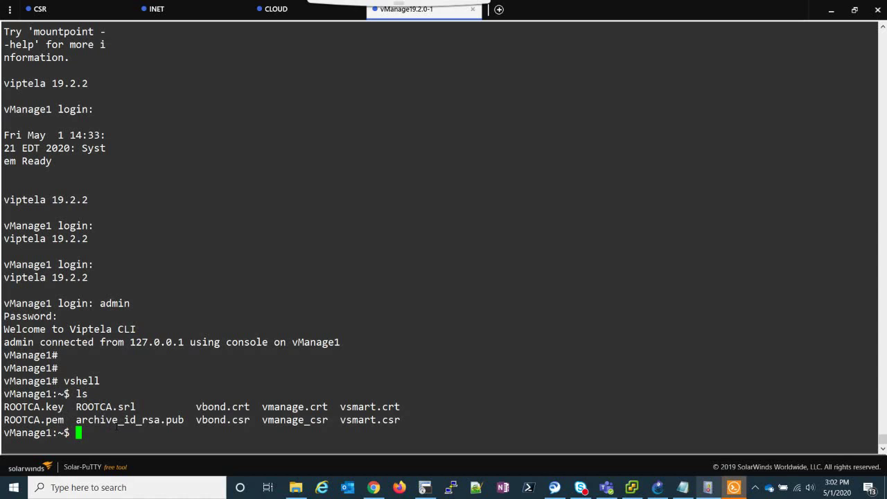
{"action": "type", "text": "pwd"}
{"action": "key", "text": "Return"}
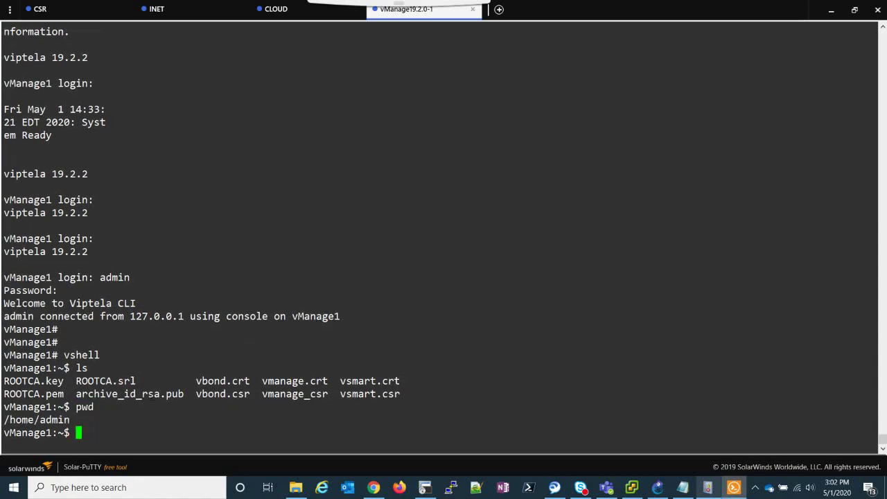
{"action": "left_click", "coordinate": [83, 15]}
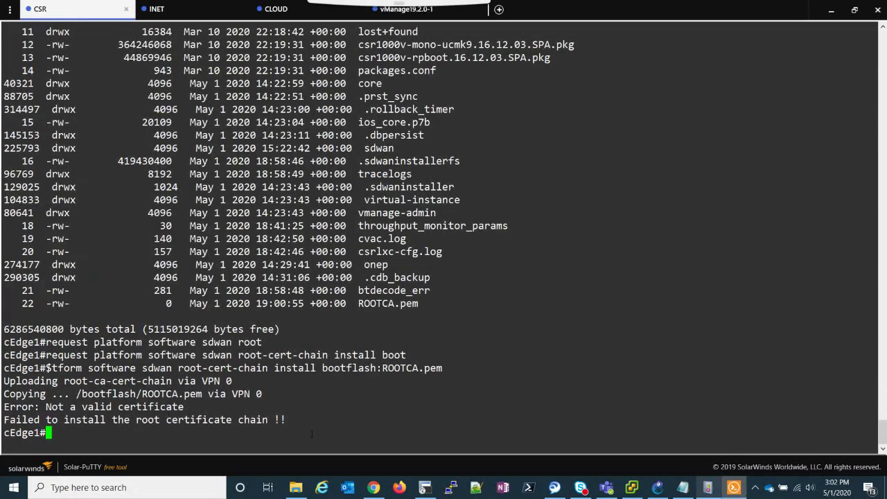
Re-copy ROOTCA.pem from 199.1.1.1:/home/admin to bootflash:ROOTCA.pem, accepting the filename and overwrite
{"action": "type", "text": "copy scp://"}
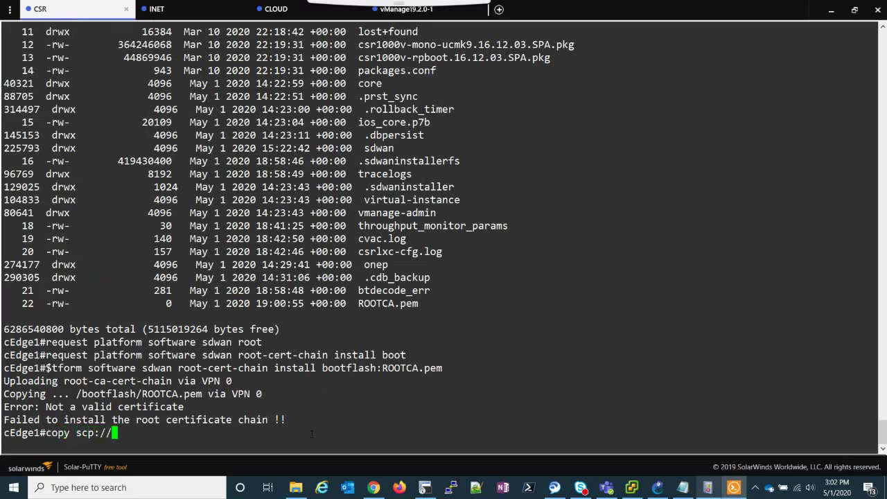
{"action": "type", "text": "admin@199"}
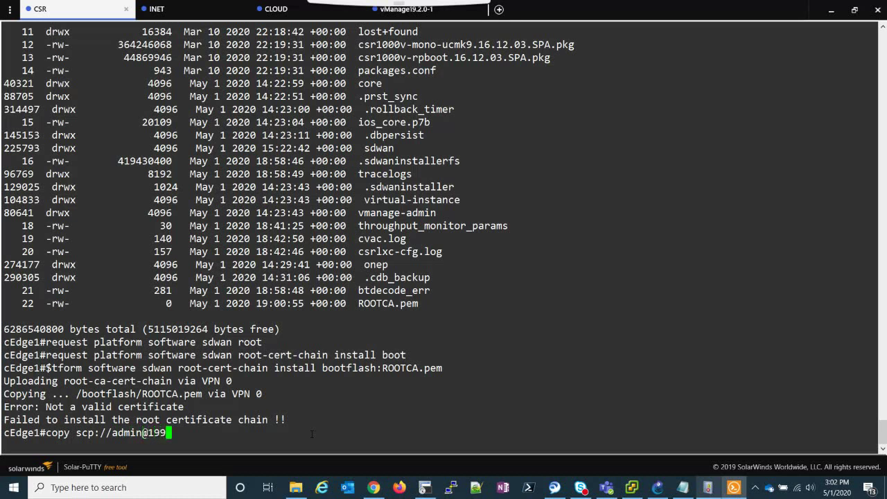
{"action": "type", "text": ".1.1.1"}
{"action": "type", "text": ":/home/admin"}
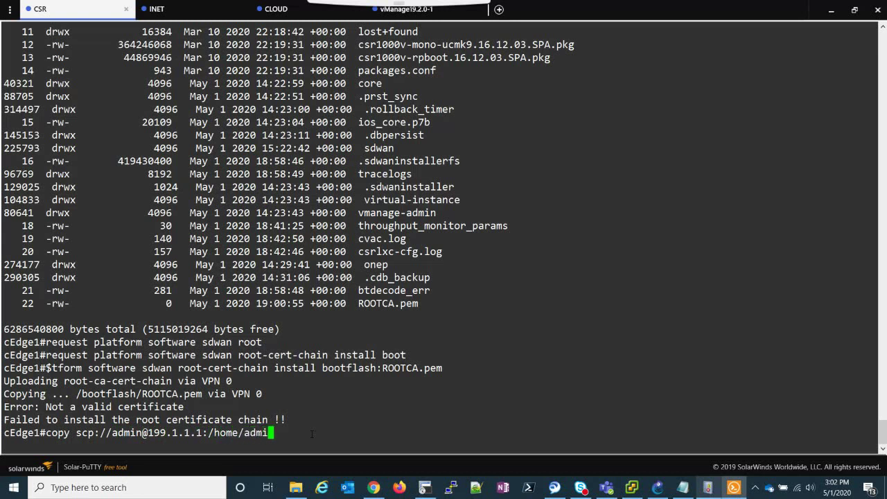
{"action": "type", "text": "/ROOTCA.pem"}
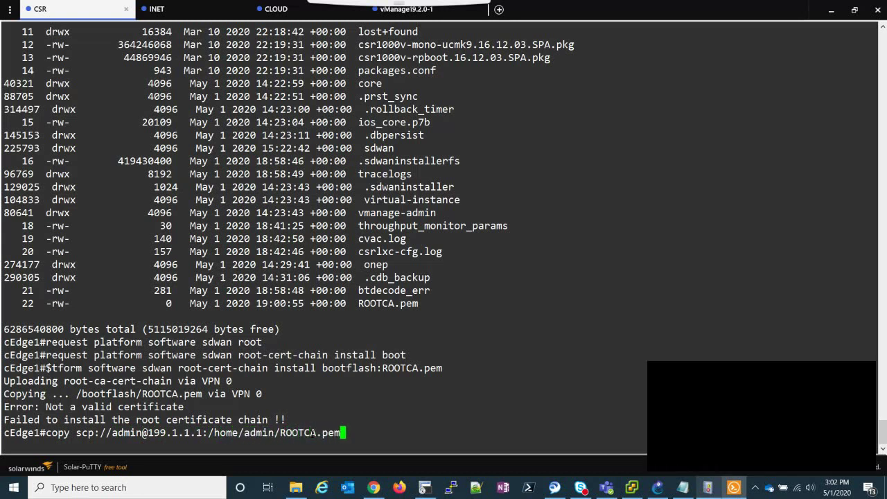
{"action": "type", "text": " bootfa"}
{"action": "key", "text": "Tab"}
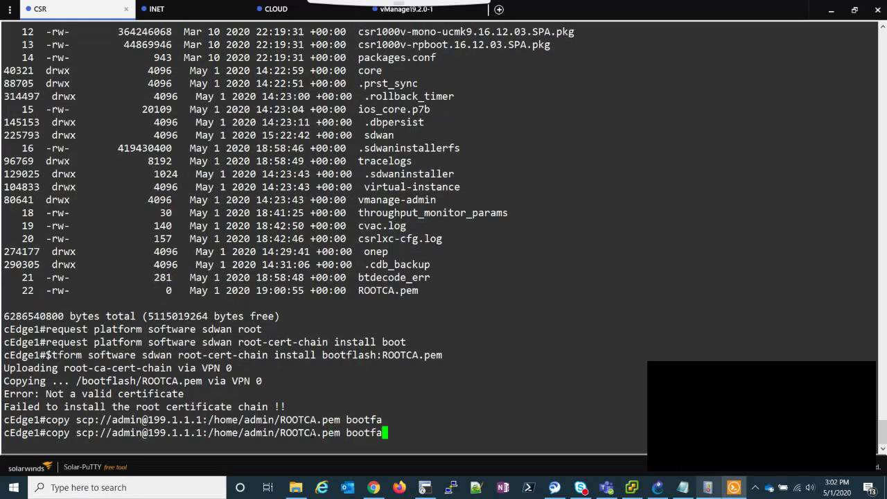
{"action": "key", "text": "BackSpace"}
{"action": "type", "text": "l"}
{"action": "key", "text": "Tab"}
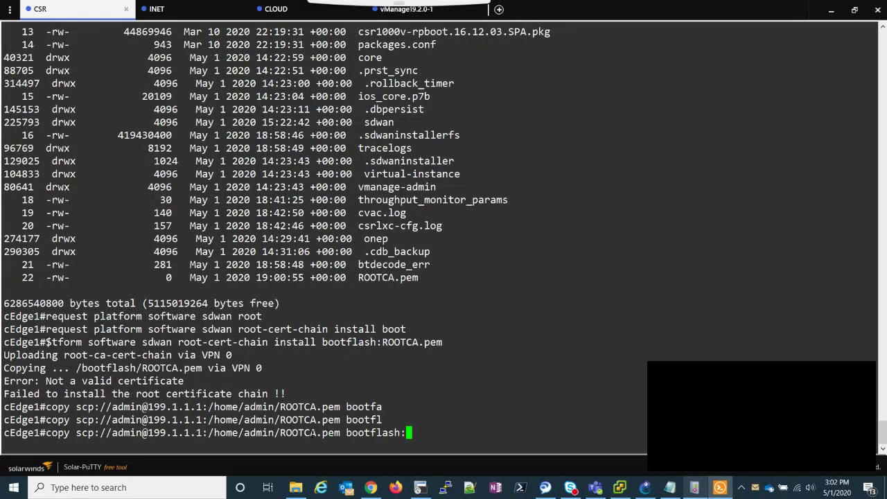
{"action": "type", "text": "ROOTCA.pem"}
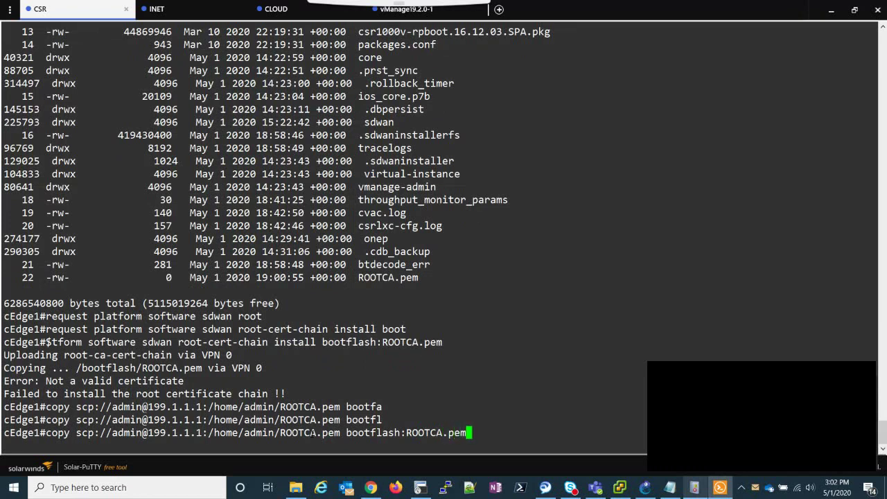
{"action": "key", "text": "Return"}
{"action": "key", "text": "Return"}
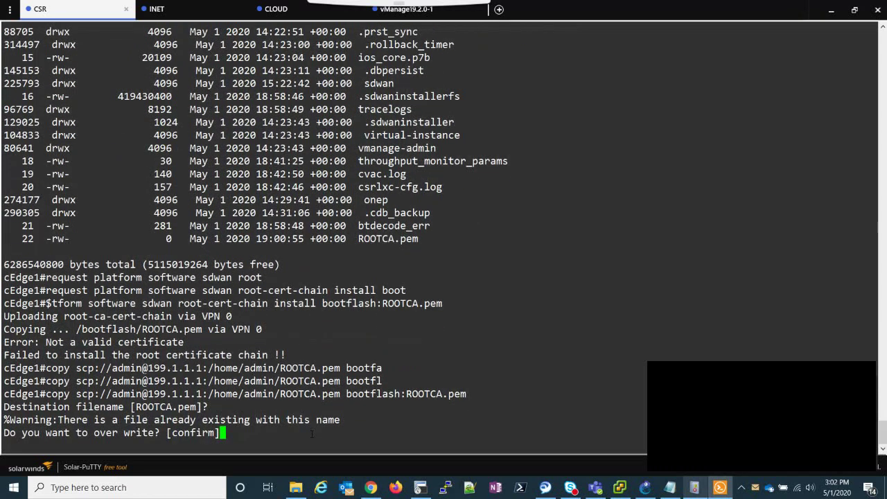
{"action": "key", "text": "Return"}
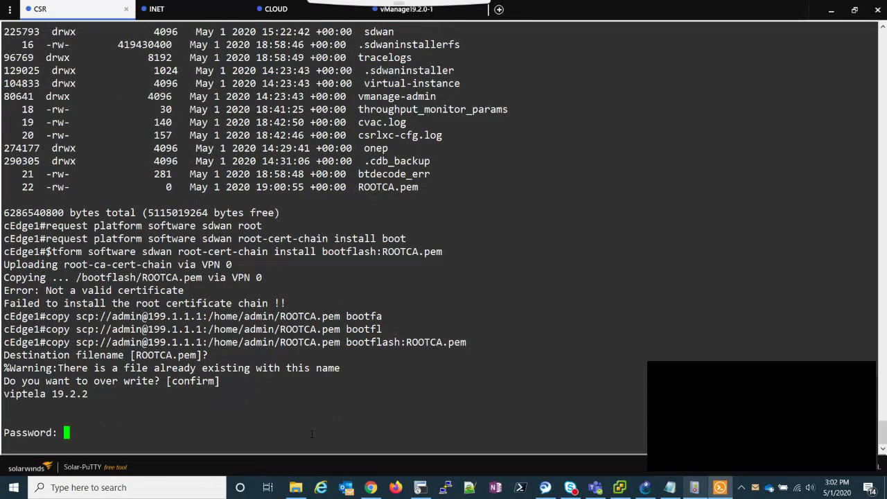
{"action": "key", "text": "Return"}
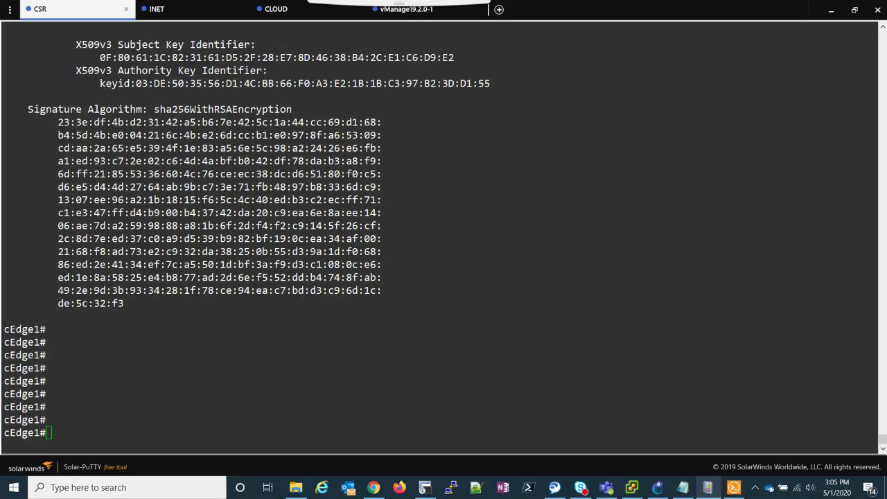
Return to a clean cEdge1 prompt, discarding a started copy command
{"action": "left_click", "coordinate": [296, 439]}
{"action": "key", "text": "Return"}
{"action": "key", "text": "Return"}
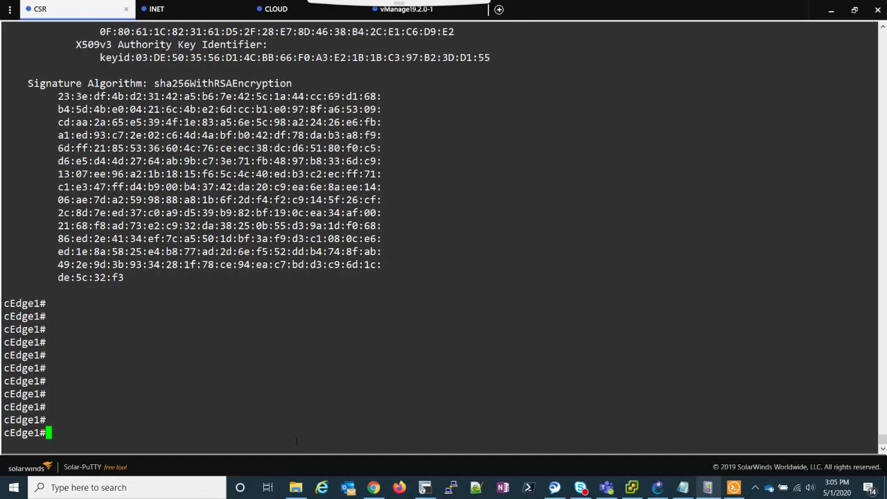
{"action": "type", "text": "request"}
Enter 'request platform software sdwan vedge_cloud activate chassis-number', listing sdwan options with ?
{"action": "key", "text": "Tab"}
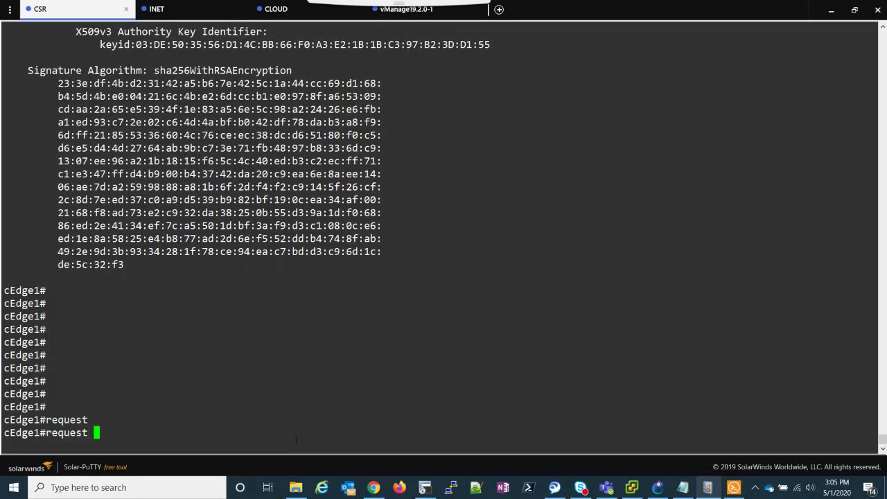
{"action": "type", "text": "platform software "}
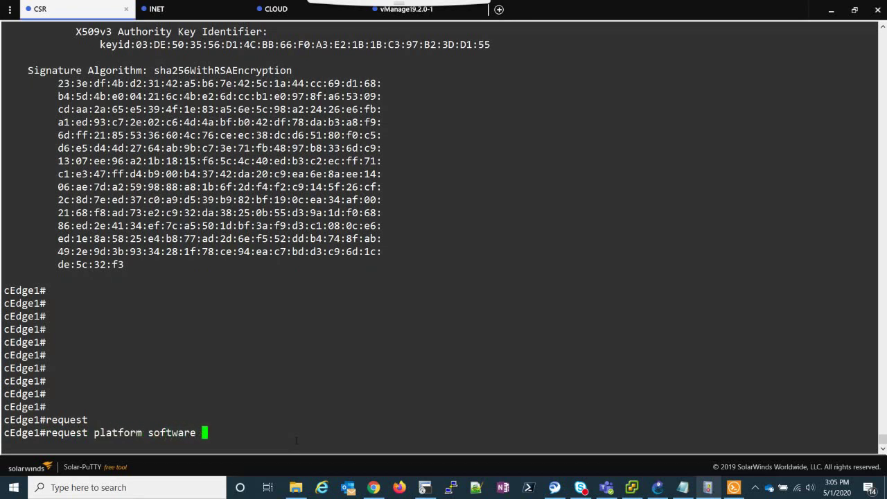
{"action": "type", "text": "sdwan "}
{"action": "type", "text": "?"}
{"action": "type", "text": "ved"}
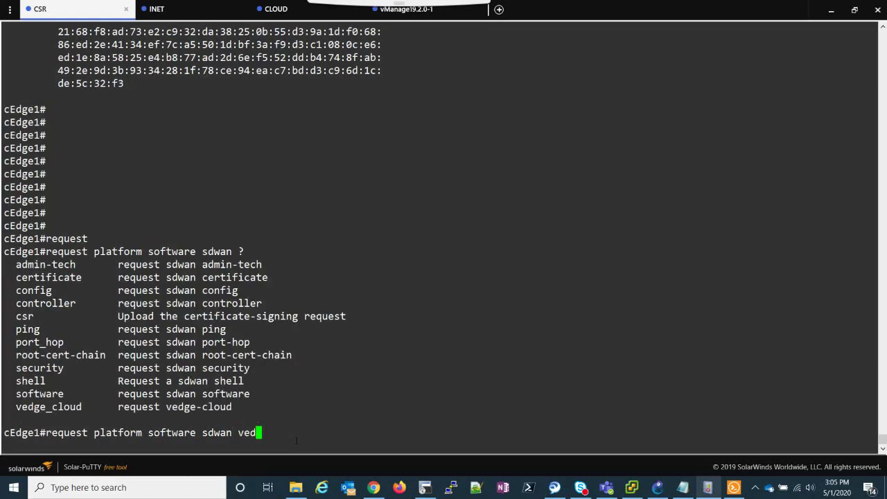
{"action": "key", "text": "Tab"}
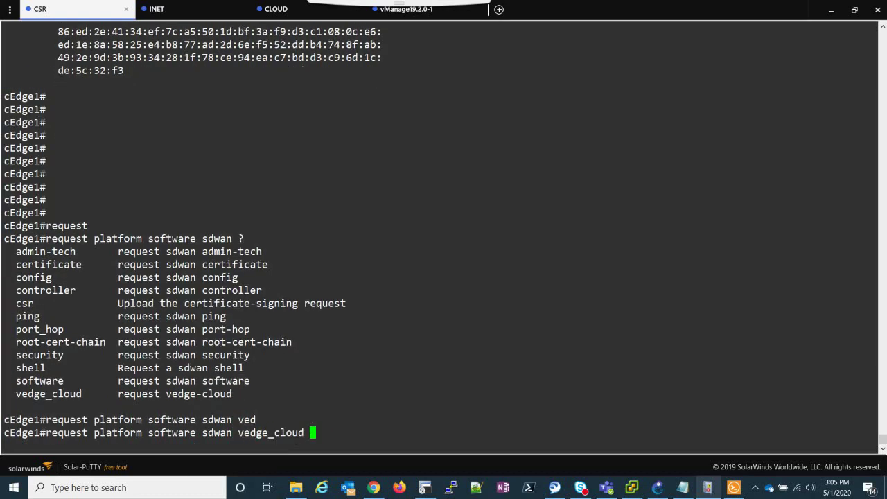
{"action": "type", "text": "active"}
{"action": "key", "text": "Tab"}
{"action": "key", "text": "BackSpace"}
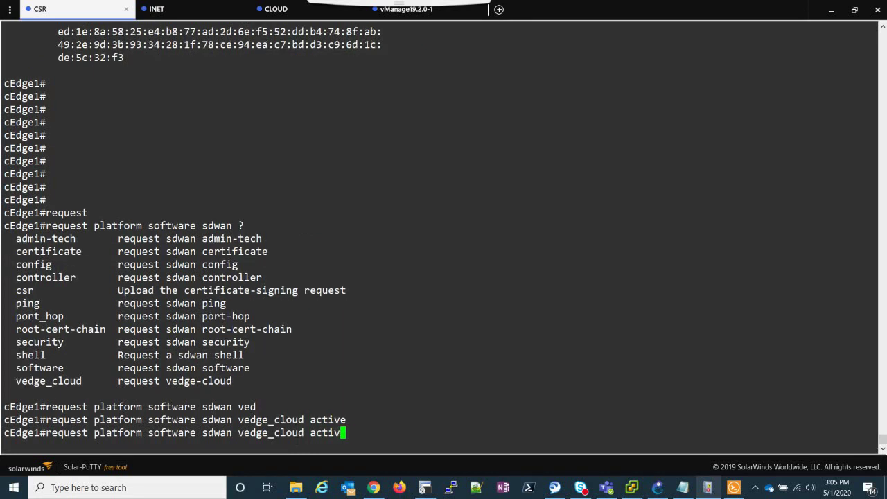
{"action": "key", "text": "Tab"}
{"action": "type", "text": "chass"}
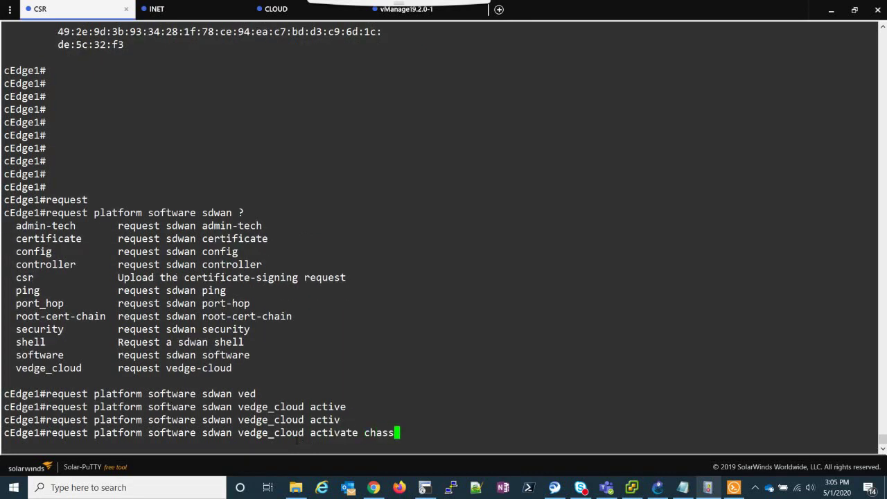
{"action": "key", "text": "Tab"}
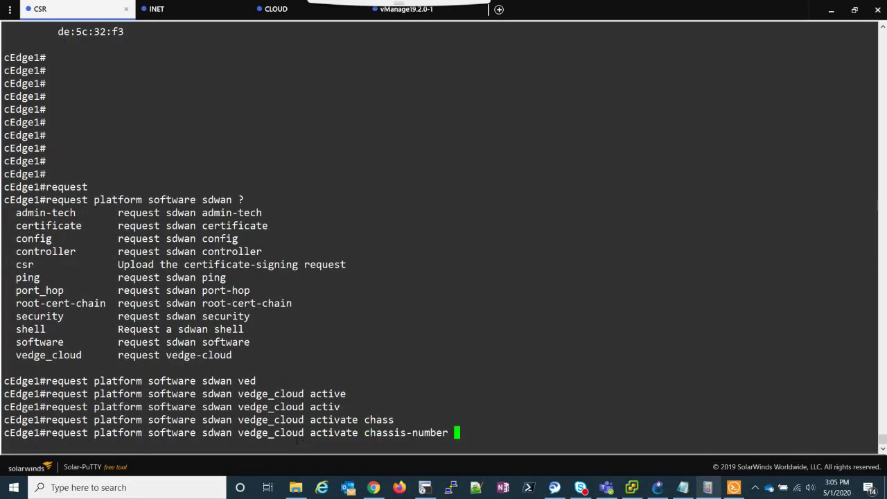
Copy the uuid from the cloud-config file as the chassis number, then add the token keyword
{"action": "left_click", "coordinate": [476, 487]}
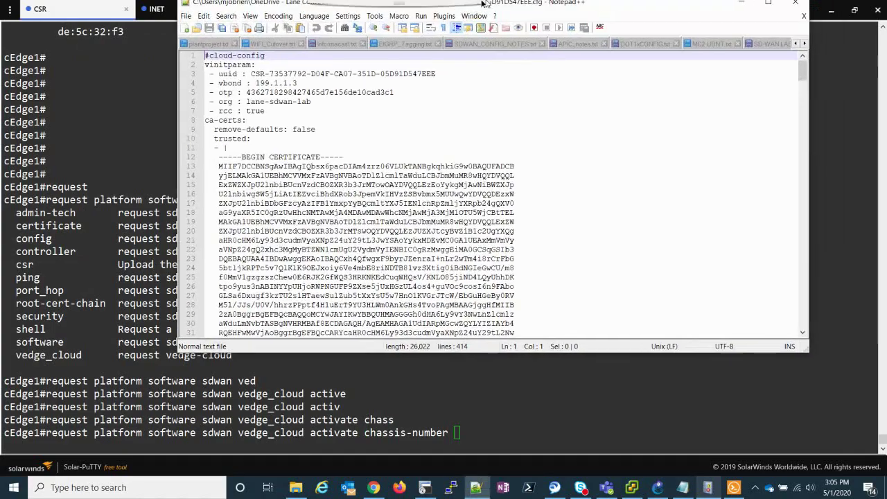
{"action": "left_click_drag", "start_coordinate": [484, 3], "coordinate": [454, 45]}
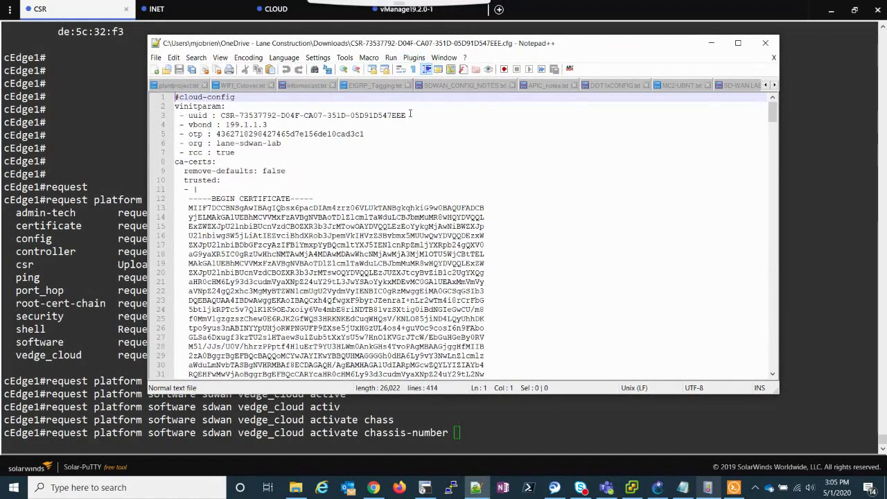
{"action": "left_click_drag", "start_coordinate": [410, 114], "coordinate": [220, 116]}
{"action": "right_click", "coordinate": [238, 116]}
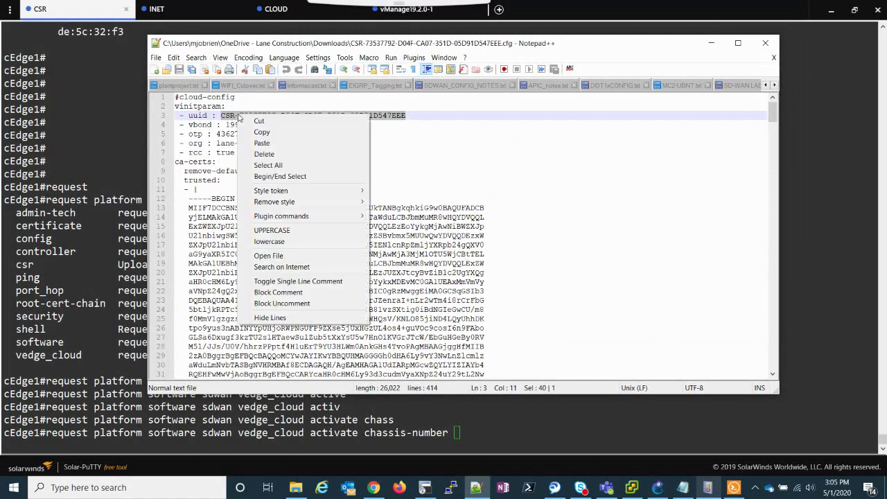
{"action": "left_click", "coordinate": [261, 131]}
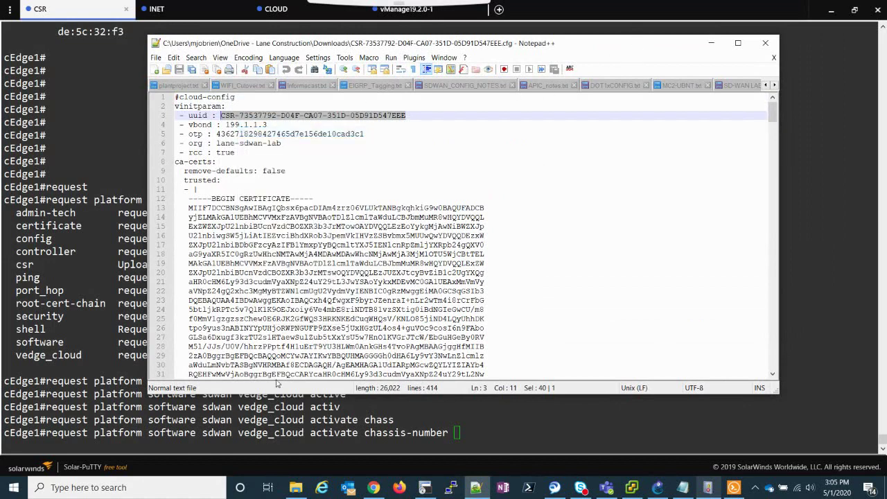
{"action": "left_click", "coordinate": [478, 431]}
{"action": "right_click", "coordinate": [479, 431]}
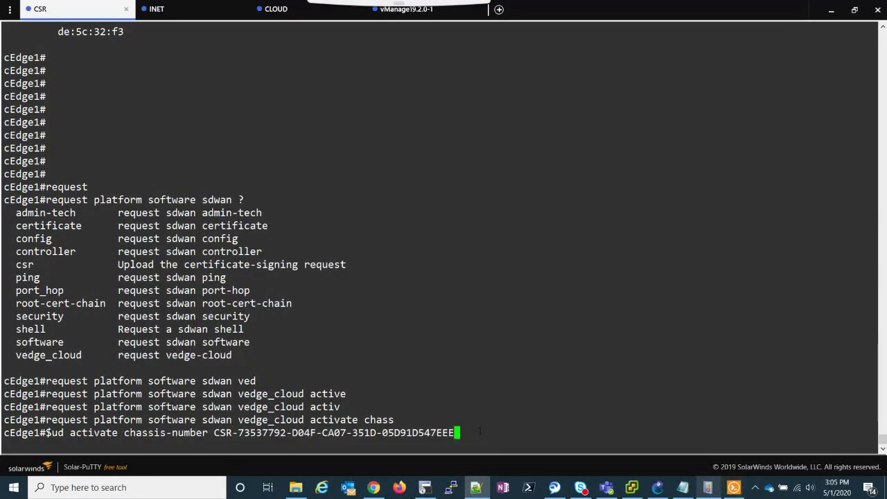
{"action": "type", "text": "token"}
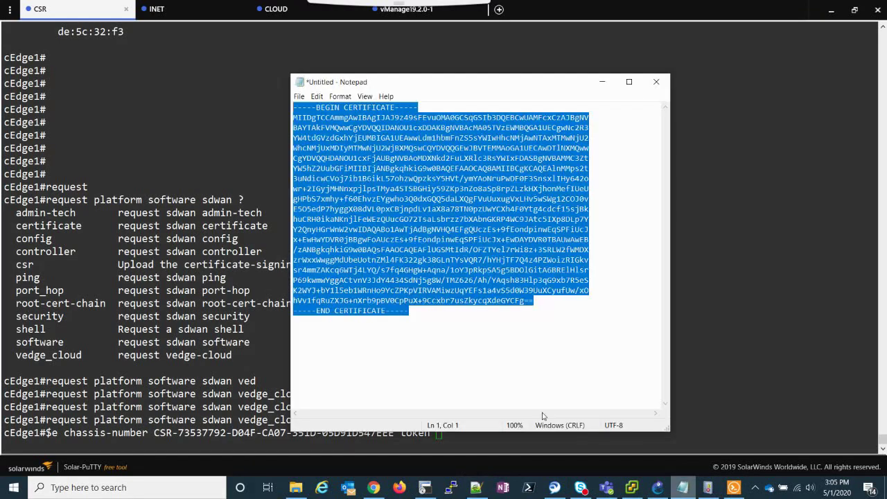
Close the scratch certificate text without saving it
{"action": "left_click", "coordinate": [682, 487]}
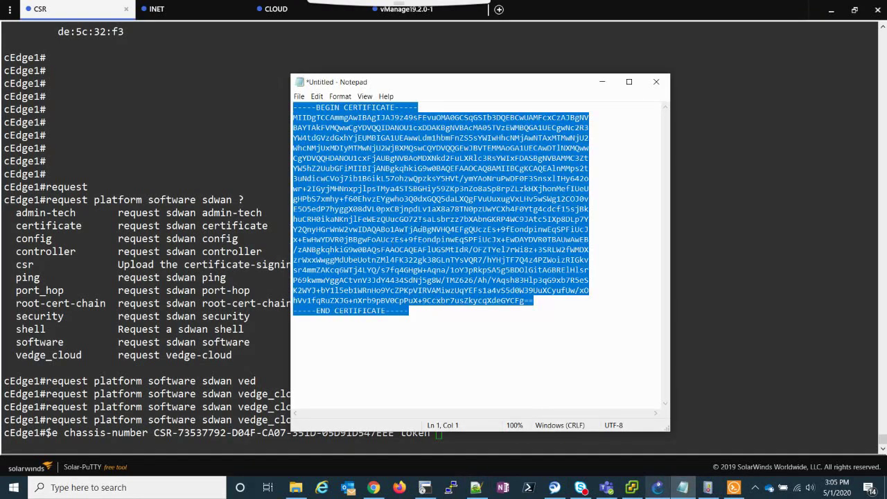
{"action": "left_click", "coordinate": [656, 81]}
{"action": "left_click", "coordinate": [462, 244]}
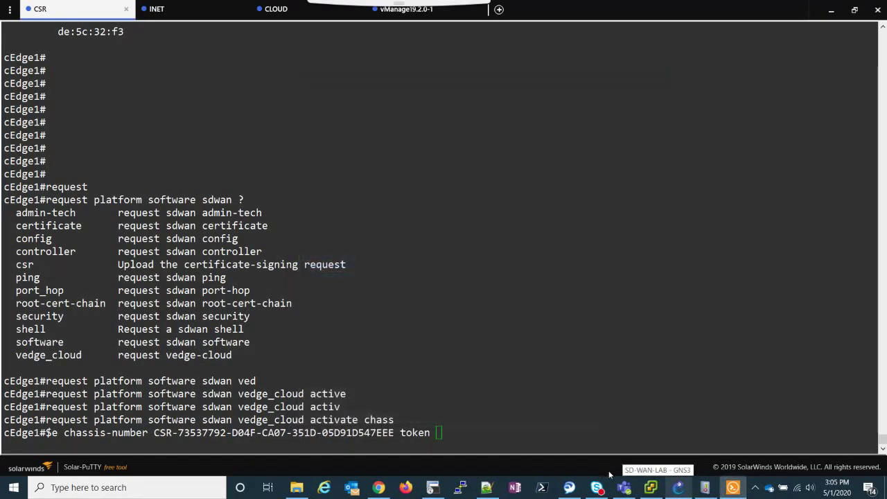
Copy the otp value from the cloud-config file, paste it after token, and run the activate command
{"action": "left_click", "coordinate": [487, 487]}
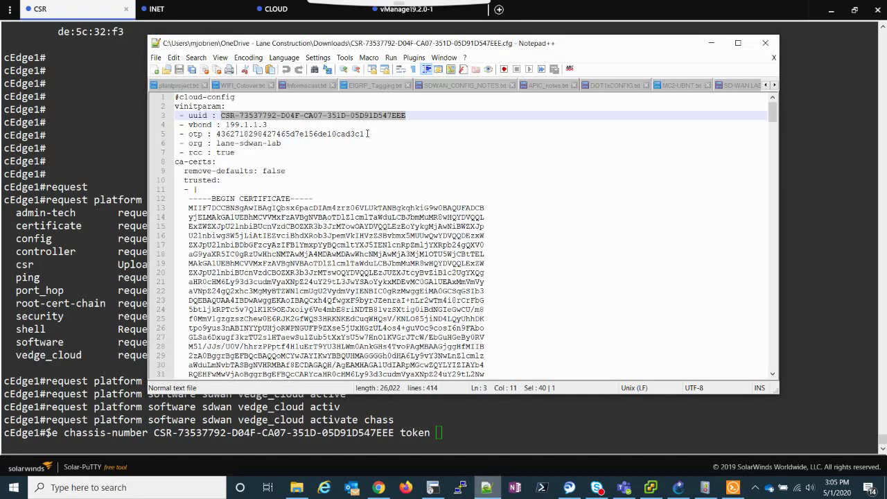
{"action": "left_click_drag", "start_coordinate": [364, 134], "coordinate": [216, 133]}
{"action": "right_click", "coordinate": [222, 134]}
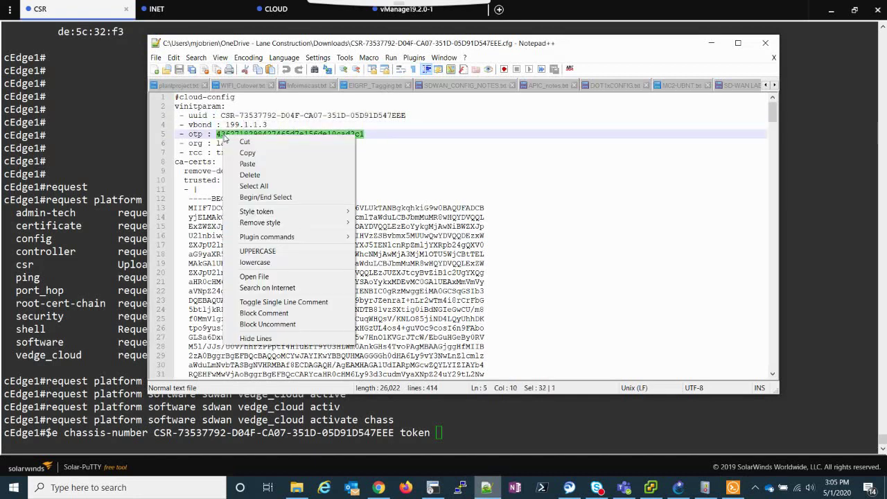
{"action": "left_click", "coordinate": [236, 151]}
{"action": "left_click", "coordinate": [698, 48]}
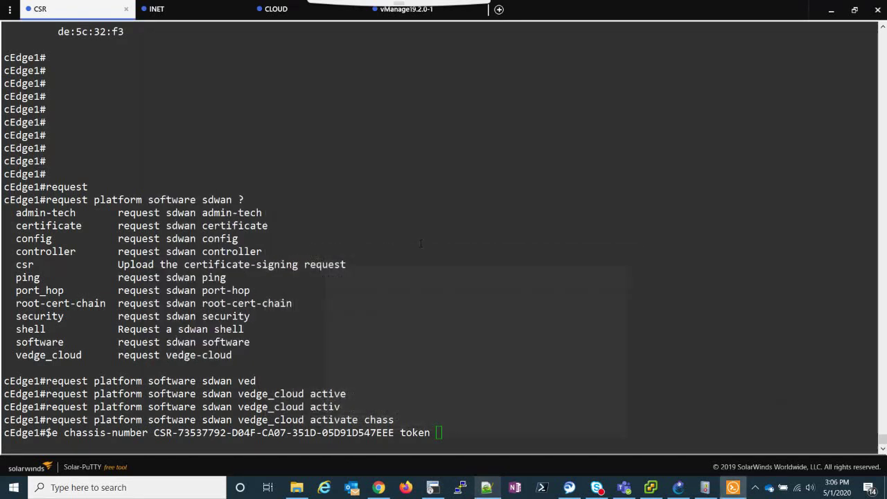
{"action": "key", "text": "shift+Insert"}
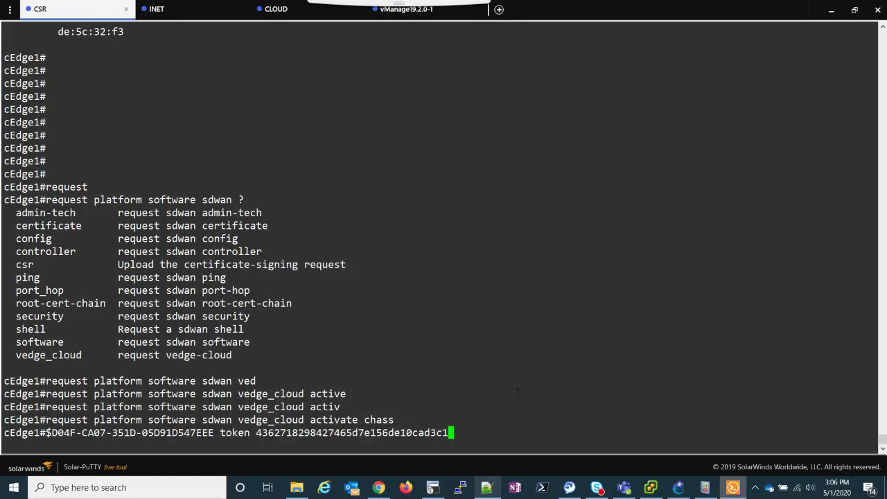
{"action": "key", "text": "Return"}
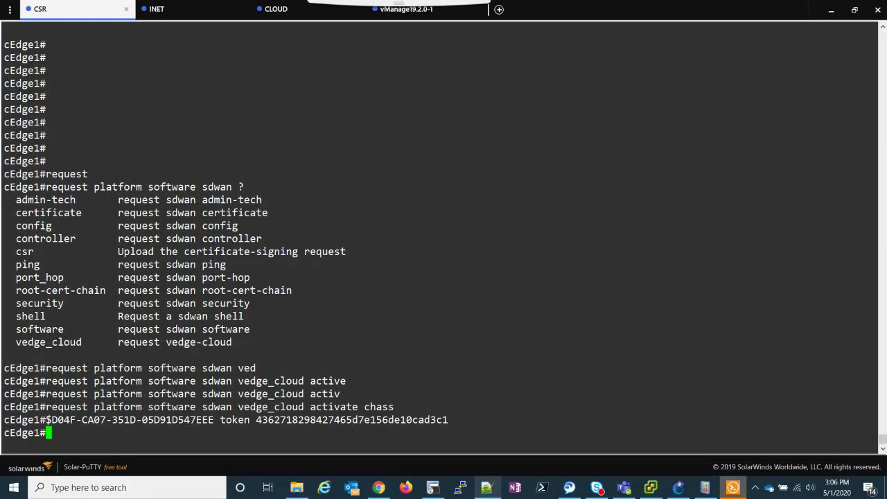
Run 'show sdwan control connections' on cEdge1, using Tab completion for the keywords
{"action": "key", "text": "Return"}
{"action": "key", "text": "Return"}
{"action": "key", "text": "Return"}
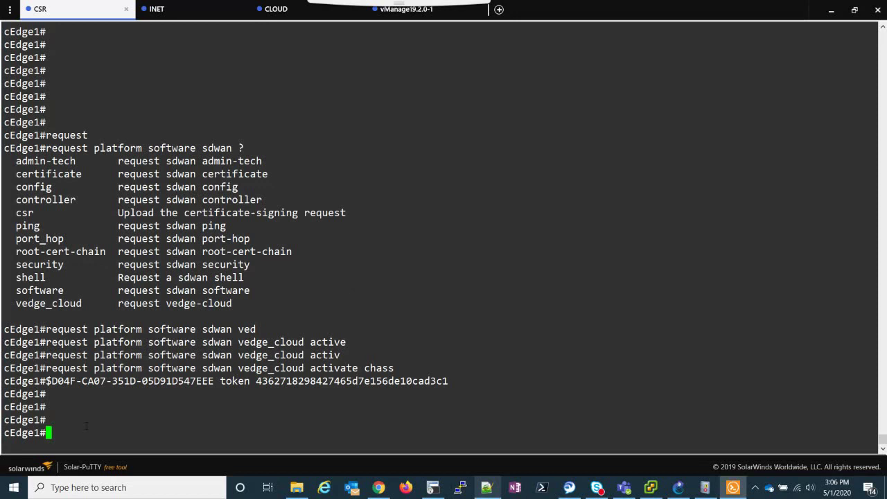
{"action": "type", "text": "show contro"}
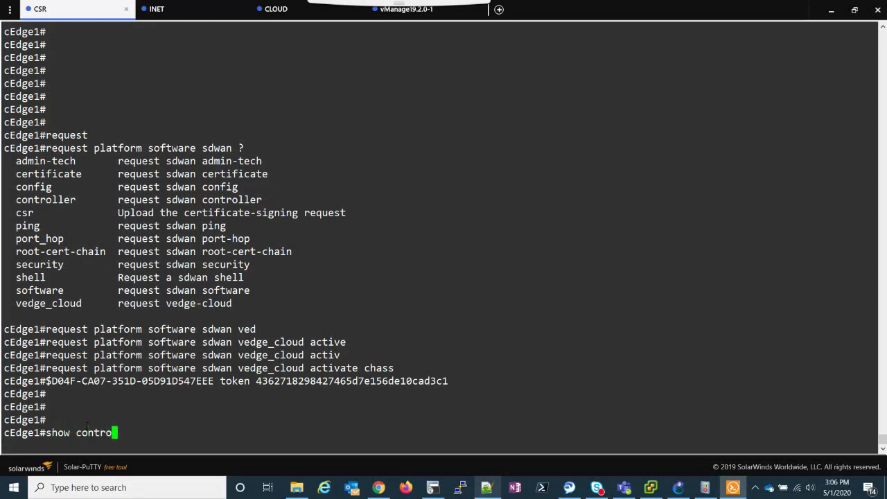
{"action": "type", "text": "l conn"}
{"action": "key", "text": "Tab"}
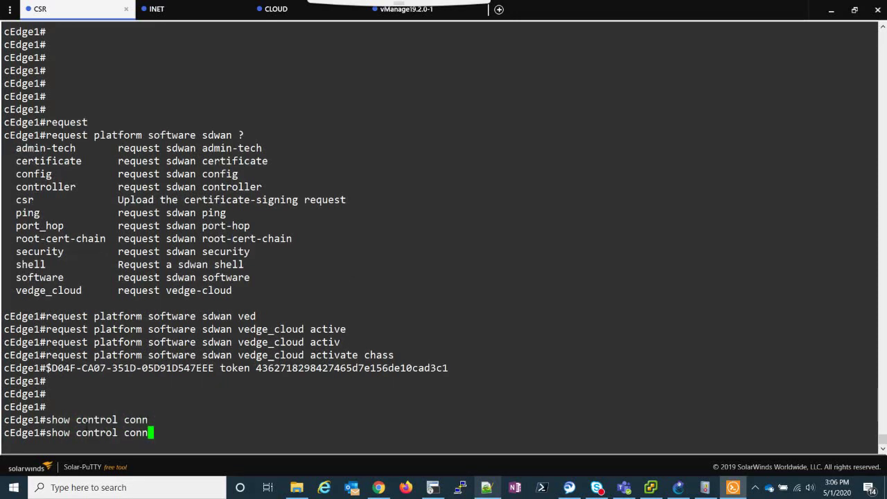
{"action": "type", "text": "es"}
{"action": "key", "text": "Tab"}
{"action": "key", "text": "BackSpace"}
{"action": "key", "text": "Tab"}
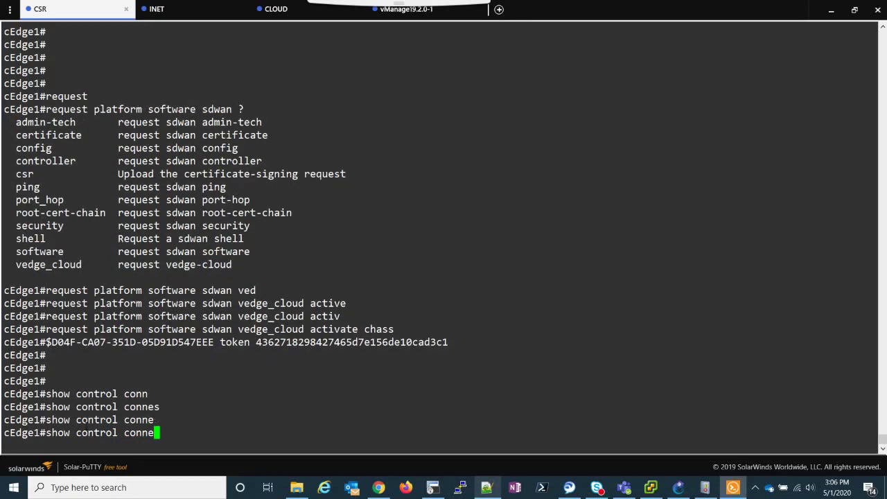
{"action": "key", "text": "BackSpace"}
{"action": "key", "text": "BackSpace"}
{"action": "key", "text": "BackSpace"}
{"action": "key", "text": "BackSpace"}
{"action": "key", "text": "BackSpace"}
{"action": "key", "text": "BackSpace"}
{"action": "key", "text": "BackSpace"}
{"action": "key", "text": "BackSpace"}
{"action": "key", "text": "BackSpace"}
{"action": "key", "text": "BackSpace"}
{"action": "key", "text": "BackSpace"}
{"action": "key", "text": "BackSpace"}
{"action": "key", "text": "BackSpace"}
{"action": "type", "text": "s"}
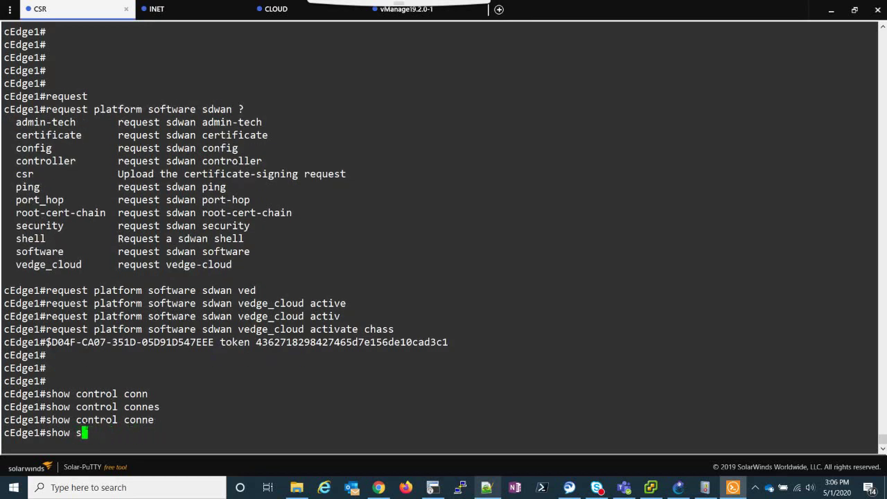
{"action": "type", "text": "dwan control connt"}
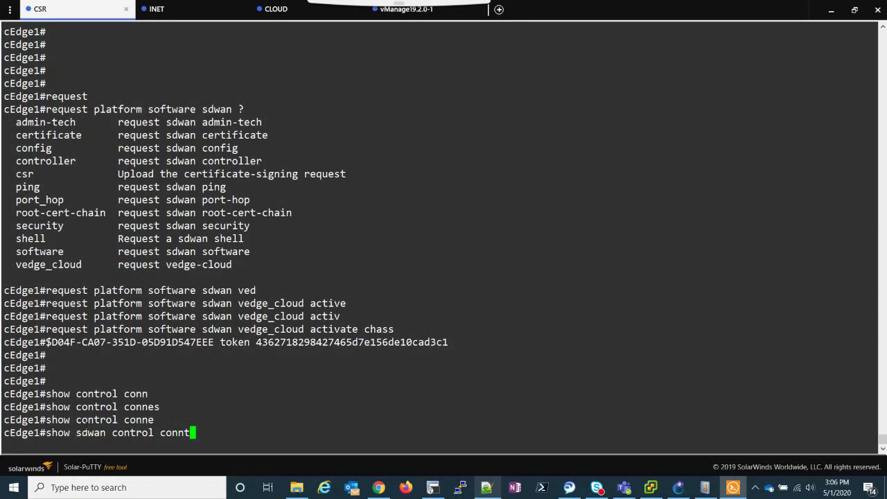
{"action": "key", "text": "BackSpace"}
{"action": "key", "text": "Tab"}
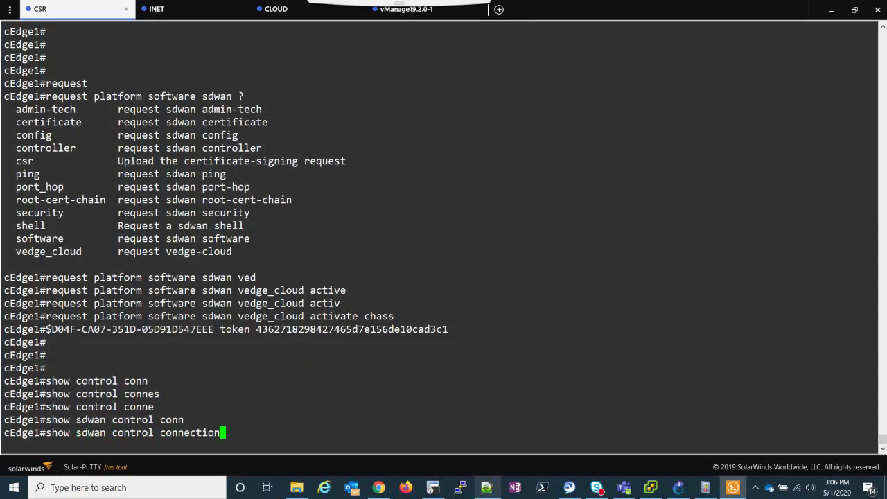
{"action": "type", "text": "s"}
{"action": "key", "text": "Return"}
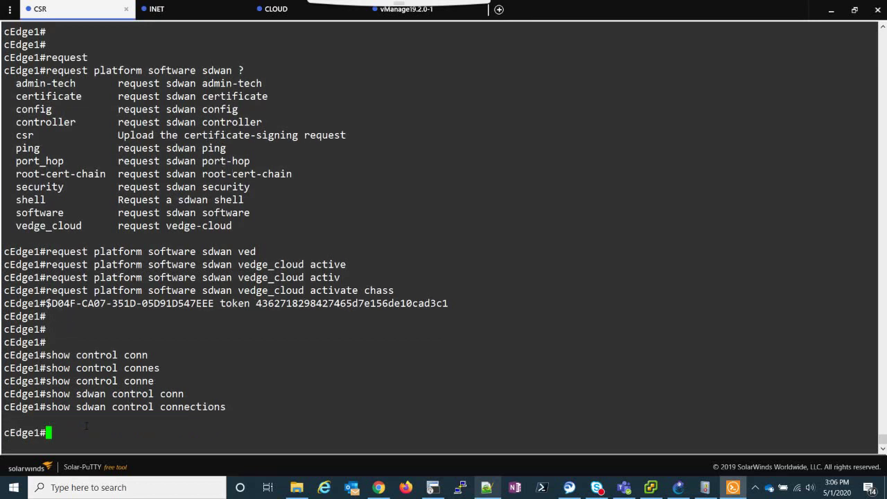
Recall the previous command and run 'show sdwan control connection-history' instead
{"action": "key", "text": "Up"}
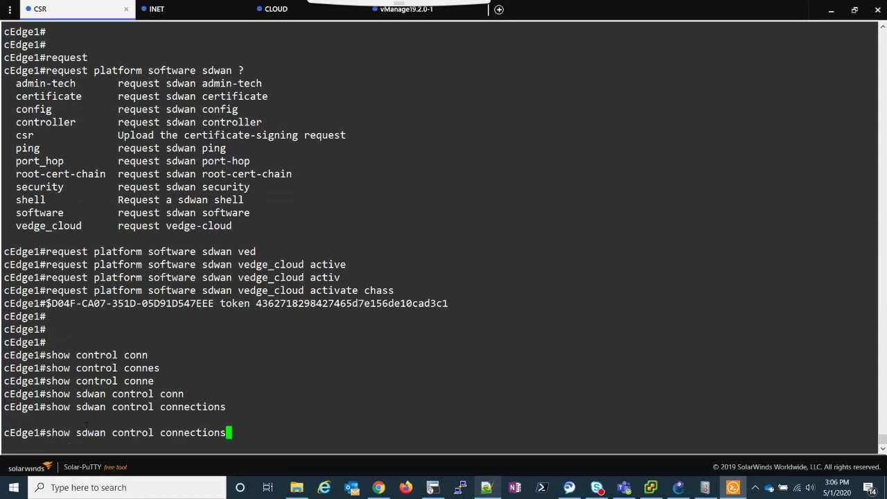
{"action": "key", "text": "BackSpace"}
{"action": "type", "text": "-his"}
{"action": "key", "text": "Tab"}
{"action": "key", "text": "Return"}
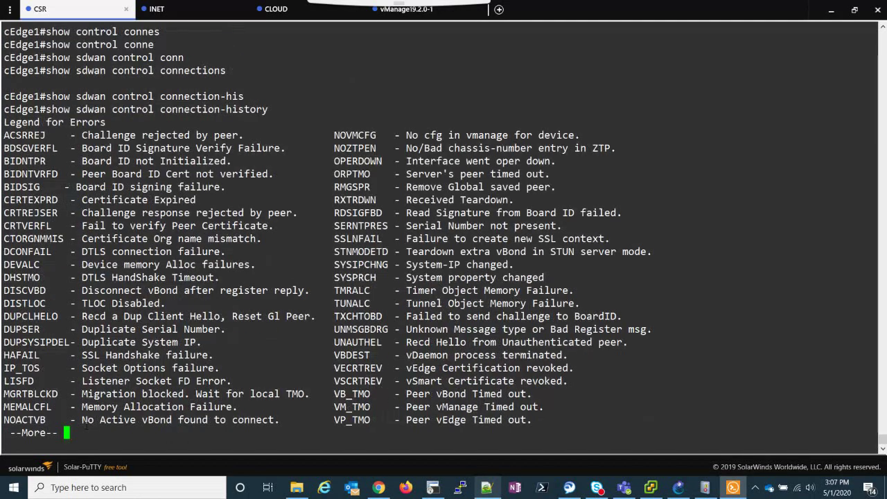
Show the rest of the connection history, point out the CRTVERF error code, then get a fresh cEdge1 prompt
{"action": "key", "text": "space"}
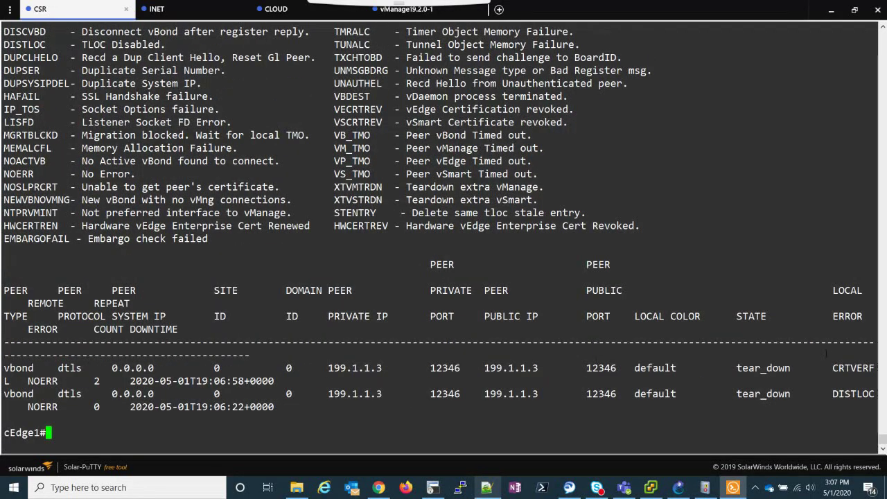
{"action": "left_click_drag", "start_coordinate": [833, 368], "coordinate": [876, 368]}
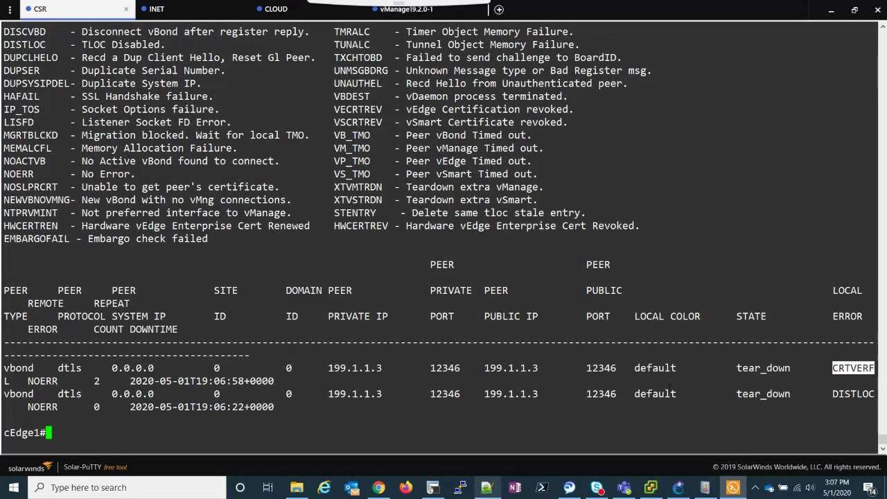
{"action": "left_click", "coordinate": [421, 397]}
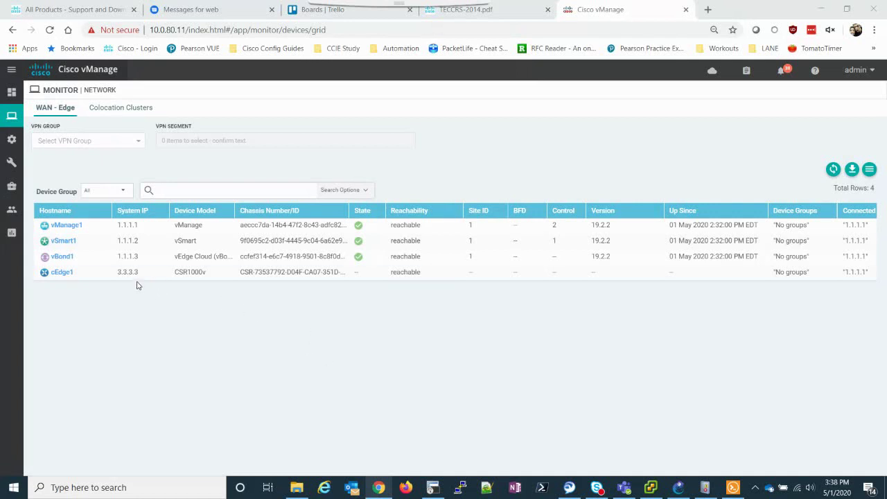
{"action": "left_click", "coordinate": [732, 487]}
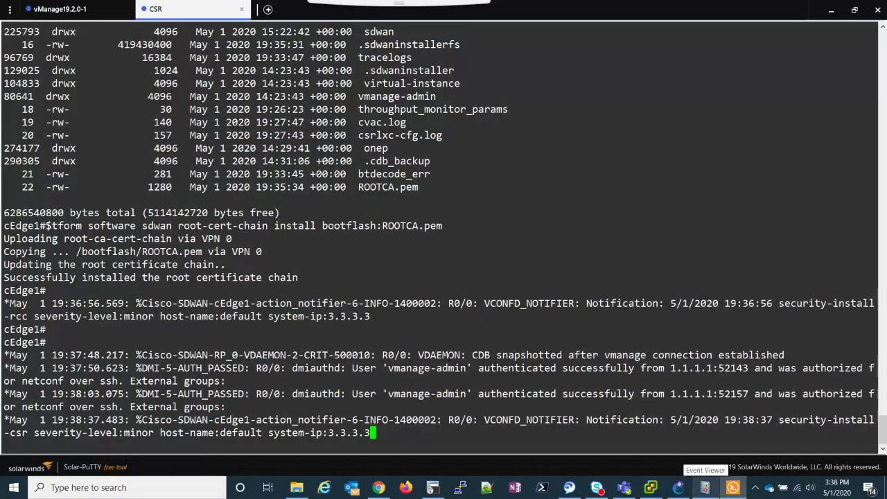
{"action": "key", "text": "Return"}
{"action": "key", "text": "Return"}
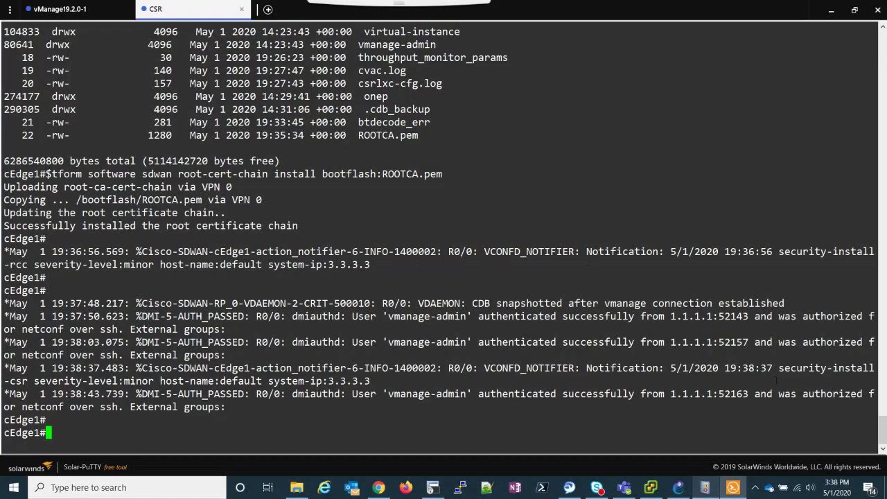
Scroll back and highlight the tclsh puts [open "flash:ROOTCA.pem" w+] command
{"action": "left_click_drag", "start_coordinate": [883, 430], "coordinate": [883, 387]}
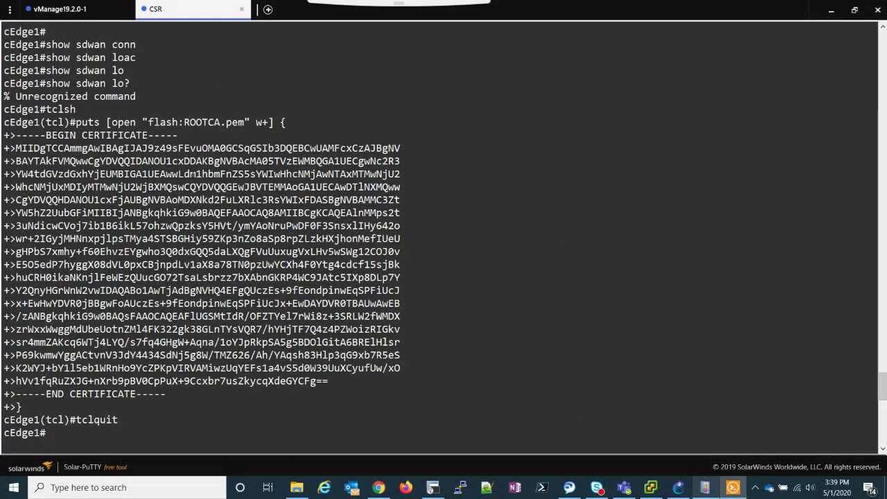
{"action": "left_click_drag", "start_coordinate": [76, 109], "coordinate": [284, 123]}
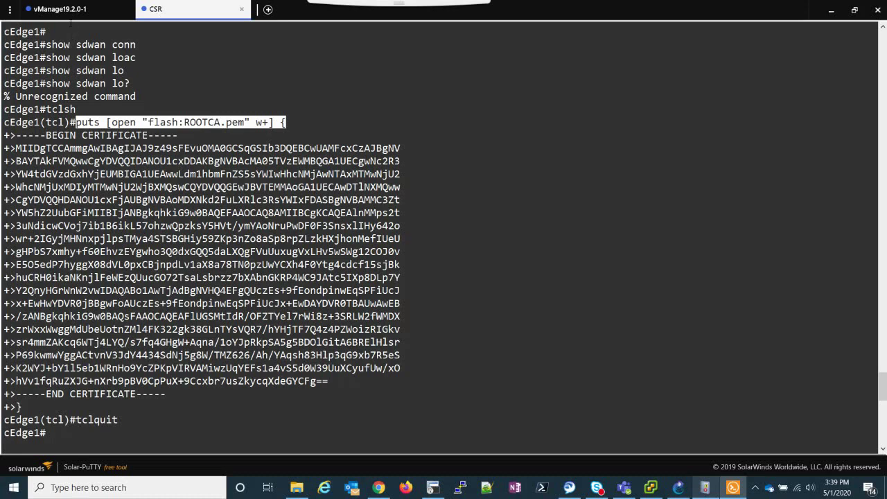
Highlight the cat ROOTCA.pem command in the vManage session, then return to cEdge1
{"action": "left_click", "coordinate": [67, 15]}
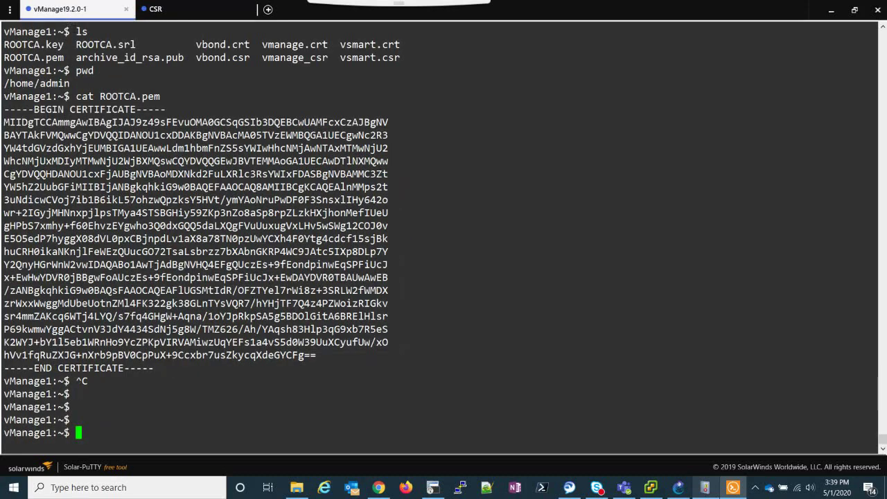
{"action": "left_click_drag", "start_coordinate": [70, 96], "coordinate": [160, 97]}
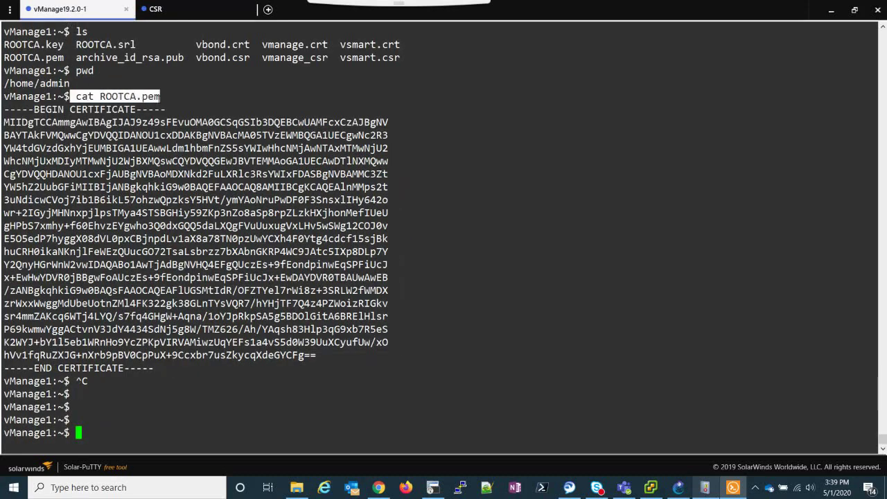
{"action": "left_click", "coordinate": [183, 15]}
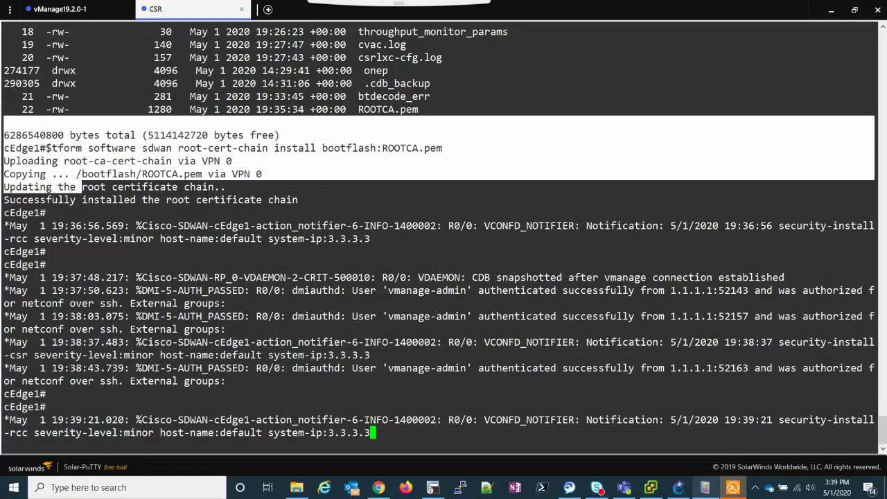
Run 'dir flash:' on cEdge1 to list the bootflash contents
{"action": "key", "text": "Return"}
{"action": "type", "text": "dir flash:"}
{"action": "key", "text": "Return"}
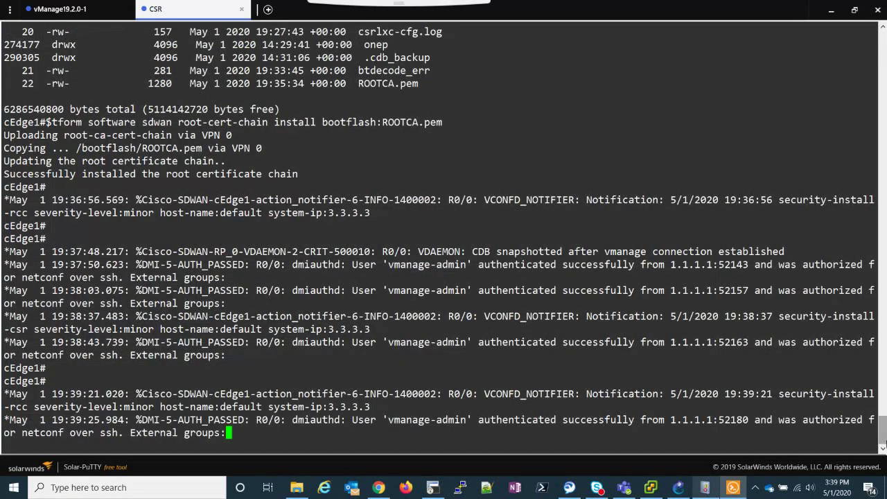
{"action": "scroll", "coordinate": [882, 426], "scroll_direction": "up", "scroll_amount": 5}
{"action": "left_click_drag", "start_coordinate": [883, 425], "coordinate": [881, 400]}
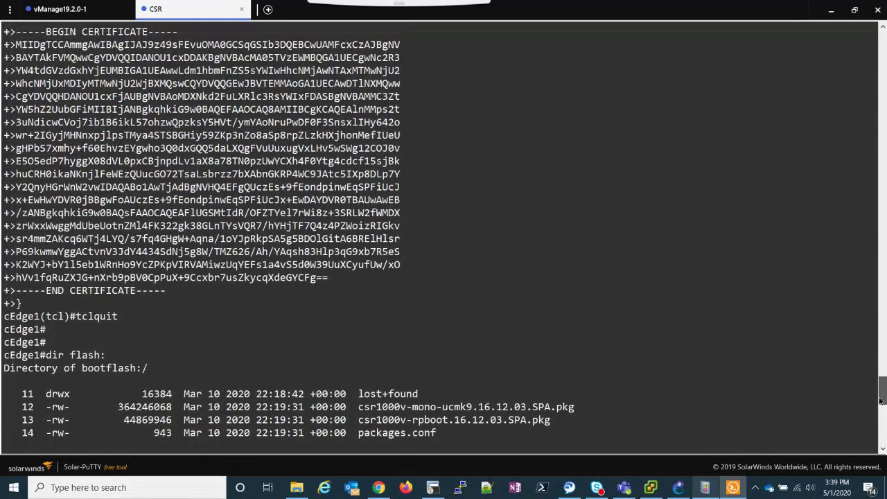
{"action": "scroll", "coordinate": [880, 400], "scroll_direction": "down", "scroll_amount": 1}
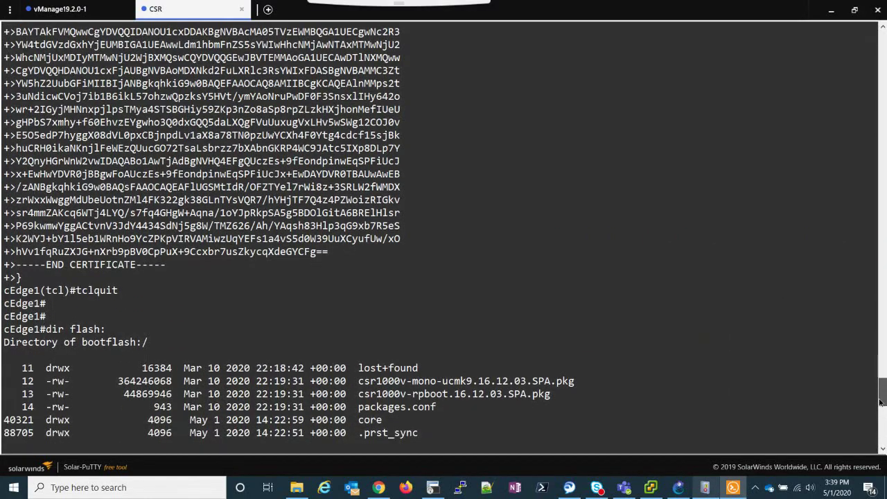
{"action": "scroll", "coordinate": [881, 402], "scroll_direction": "down", "scroll_amount": 7}
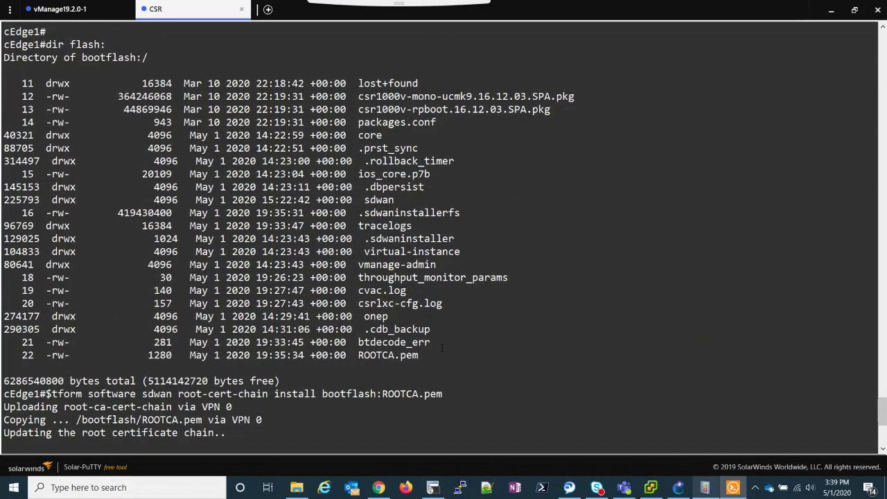
Highlight ROOTCA.pem, the root-cert-chain install command and its success message
{"action": "left_click_drag", "start_coordinate": [419, 355], "coordinate": [361, 356]}
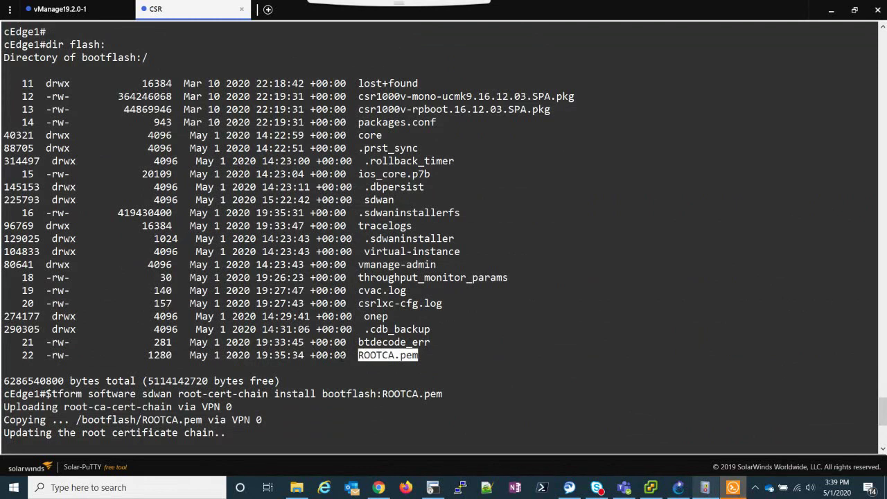
{"action": "left_click_drag", "start_coordinate": [82, 393], "coordinate": [406, 394]}
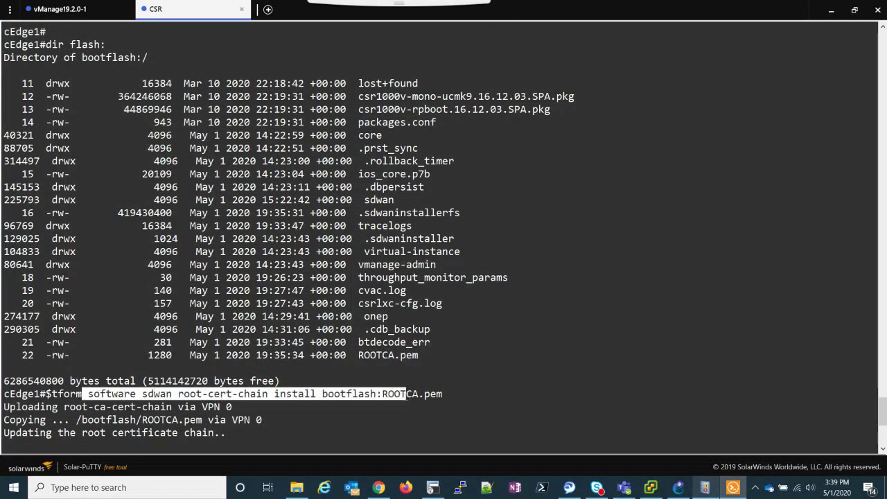
{"action": "left_click", "coordinate": [406, 394]}
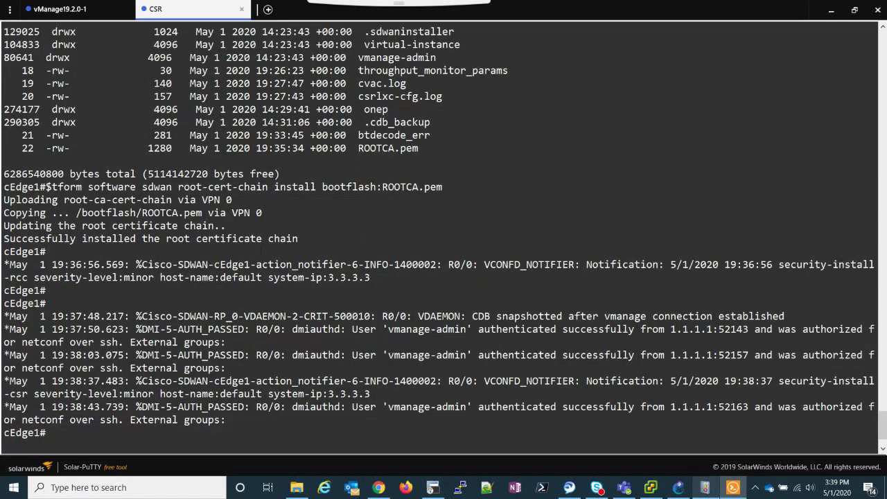
{"action": "left_click_drag", "start_coordinate": [298, 238], "coordinate": [10, 238]}
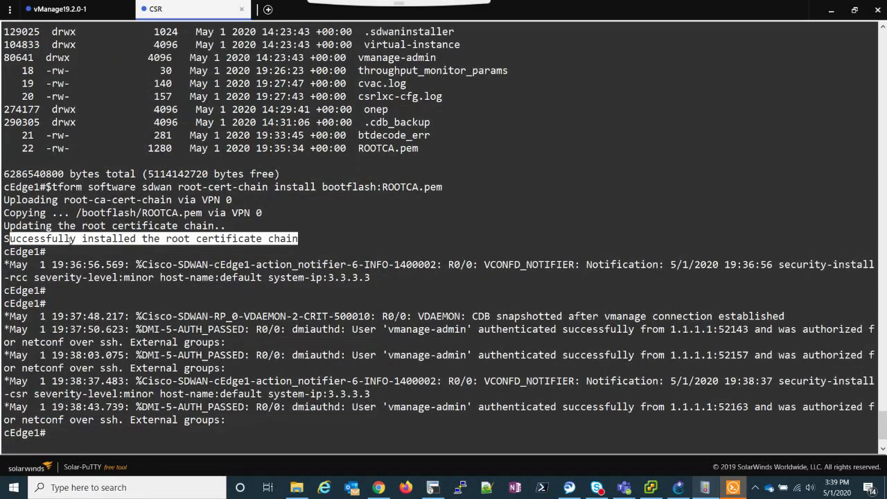
{"action": "left_click", "coordinate": [10, 238]}
{"action": "key", "text": "Return"}
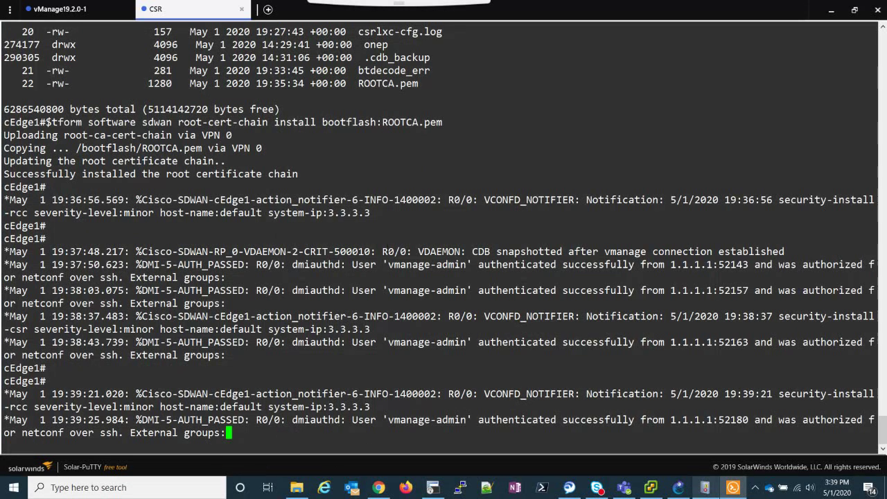
{"action": "left_click", "coordinate": [378, 487]}
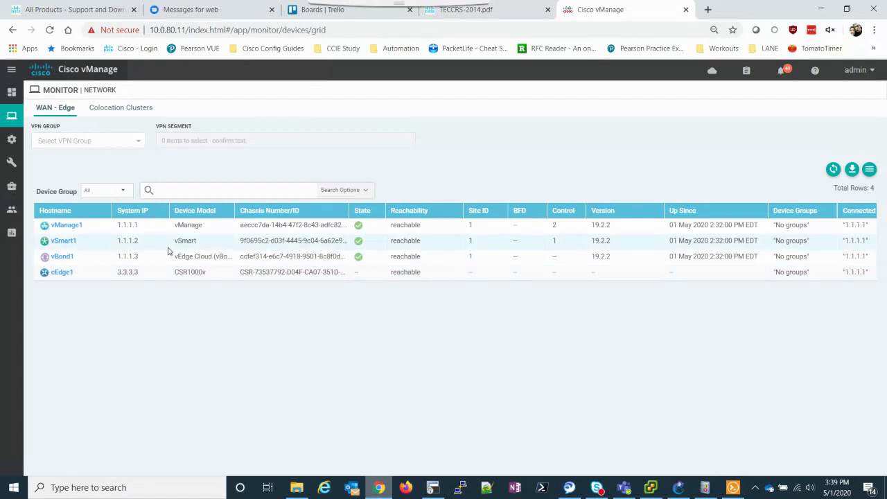
Open Configuration > Devices and a WAN Edge row's actions menu, showing cEdge1 at 3.3.3.3
{"action": "mouse_move", "coordinate": [11, 115]}
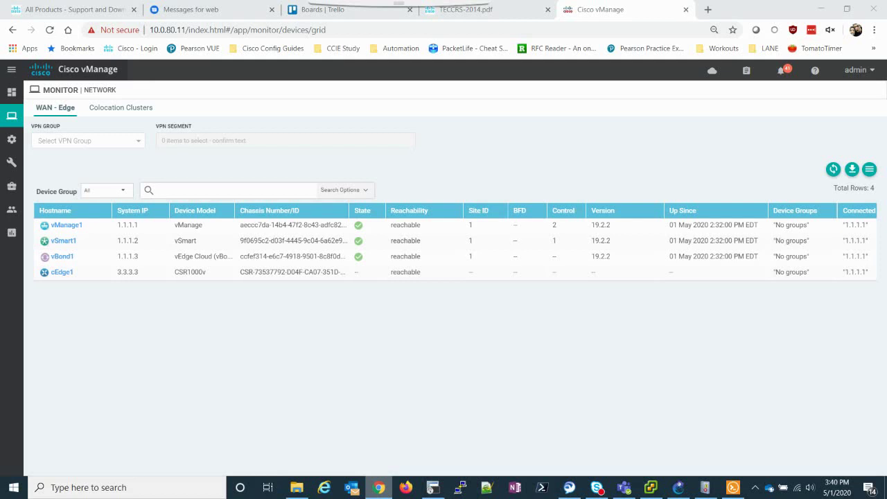
{"action": "mouse_move", "coordinate": [12, 139]}
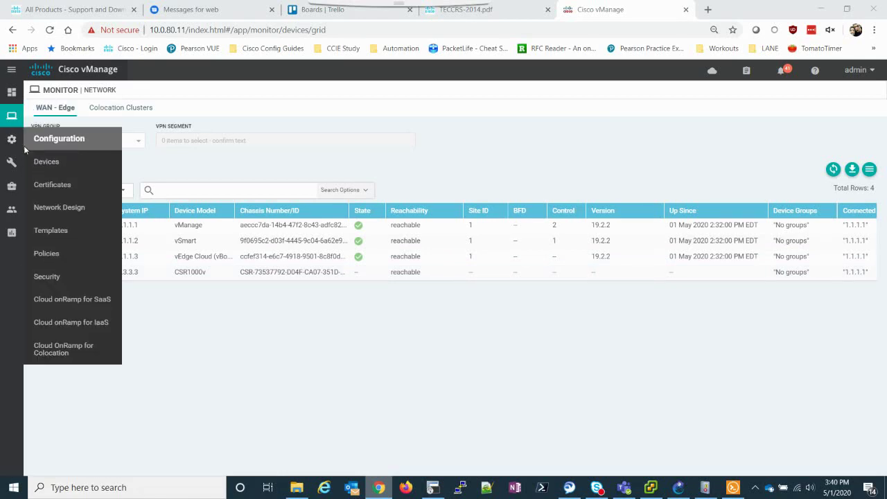
{"action": "left_click", "coordinate": [47, 163]}
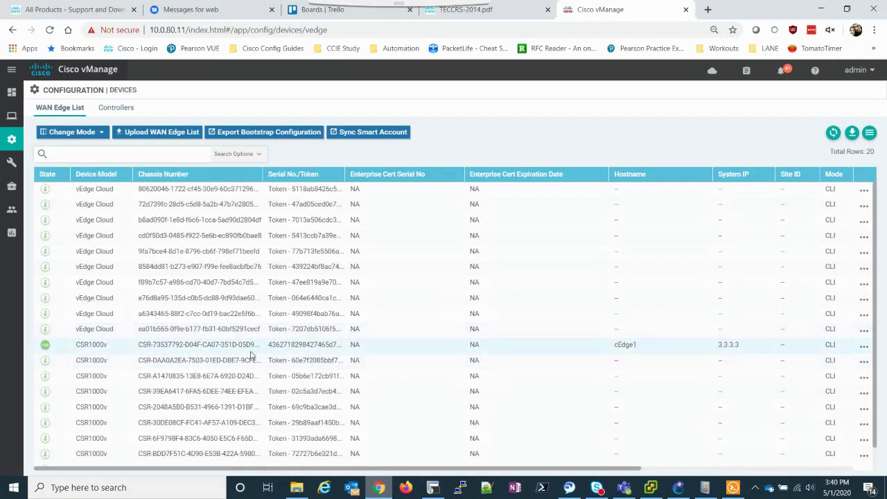
{"action": "left_click", "coordinate": [864, 363]}
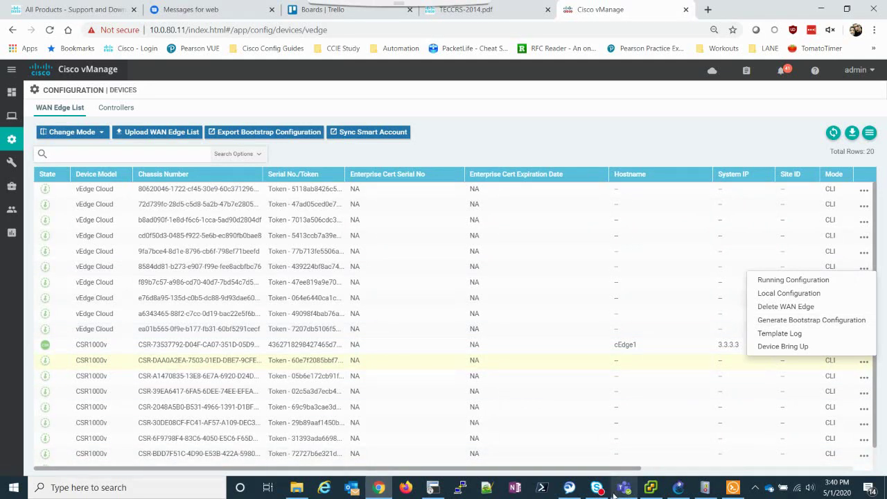
{"action": "left_click", "coordinate": [733, 487]}
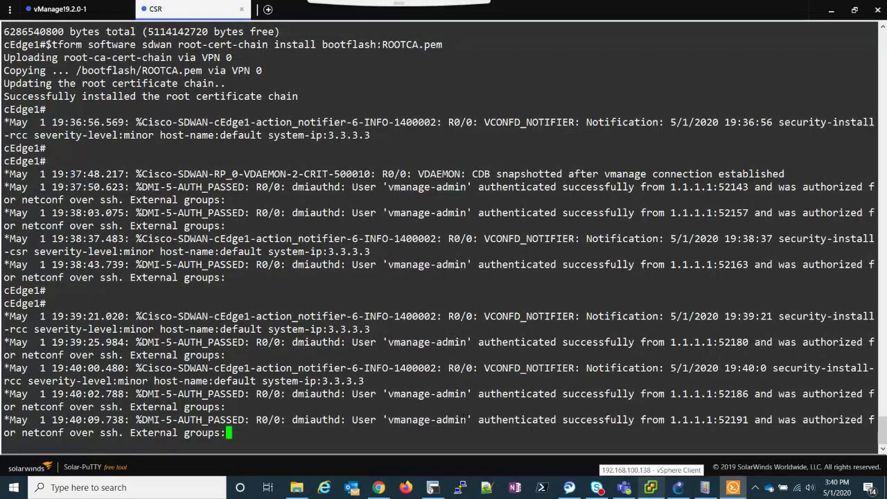
Run 'show sdwan running-config' on cEdge1 with Tab completion, then view the GNS3 topology
{"action": "key", "text": "Return"}
{"action": "key", "text": "Return"}
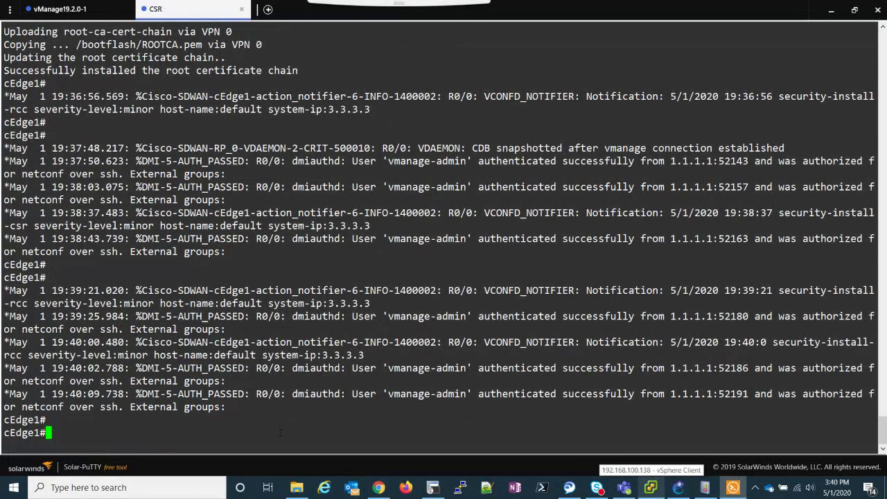
{"action": "type", "text": "show sdwan runn"}
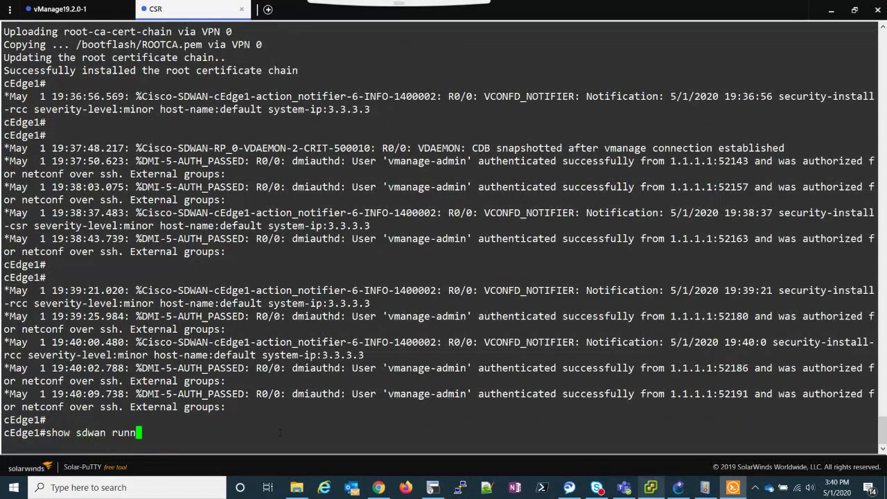
{"action": "key", "text": "Tab"}
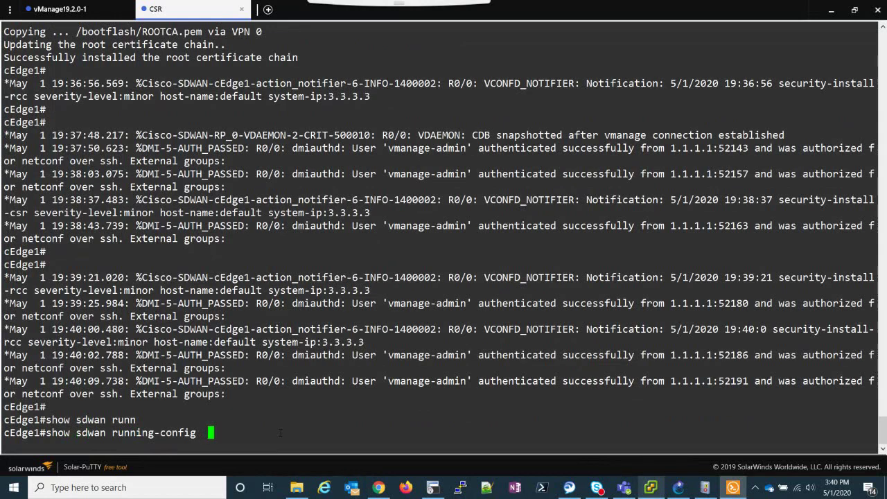
{"action": "key", "text": "Return"}
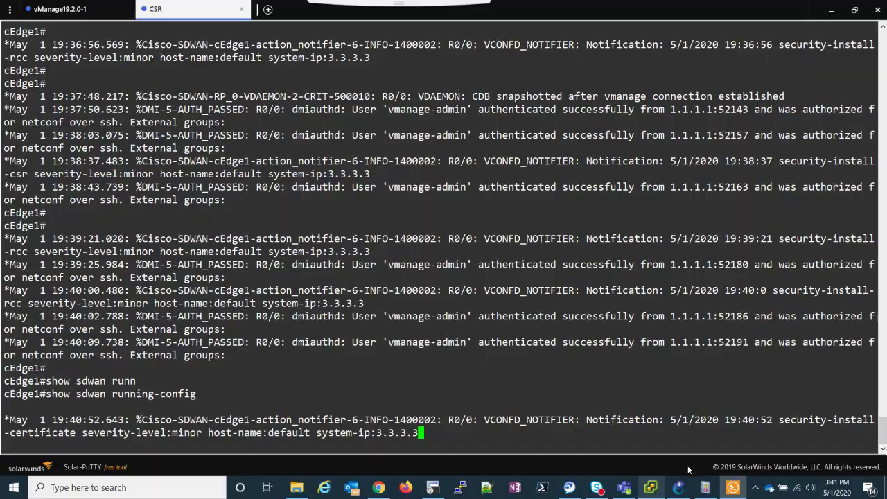
{"action": "left_click", "coordinate": [678, 487]}
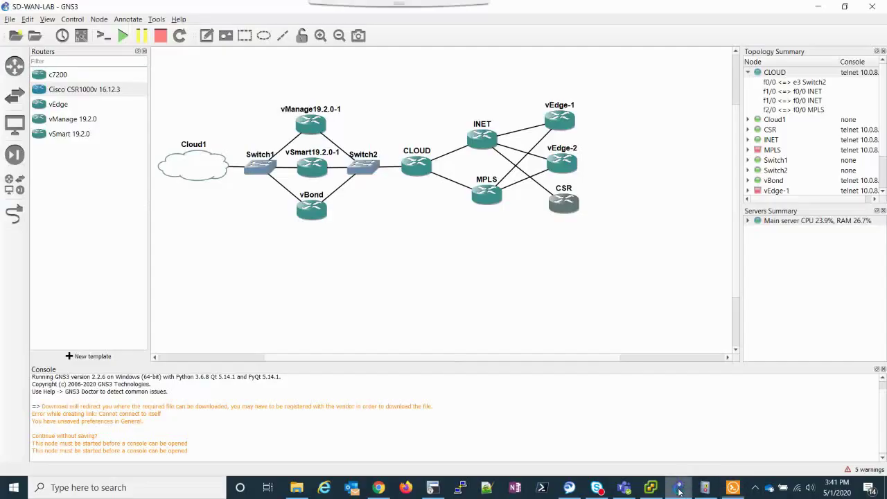
Check the Main server's CPU and RAM load in GNS3, then return to cEdge1's terminal
{"action": "left_click", "coordinate": [829, 224]}
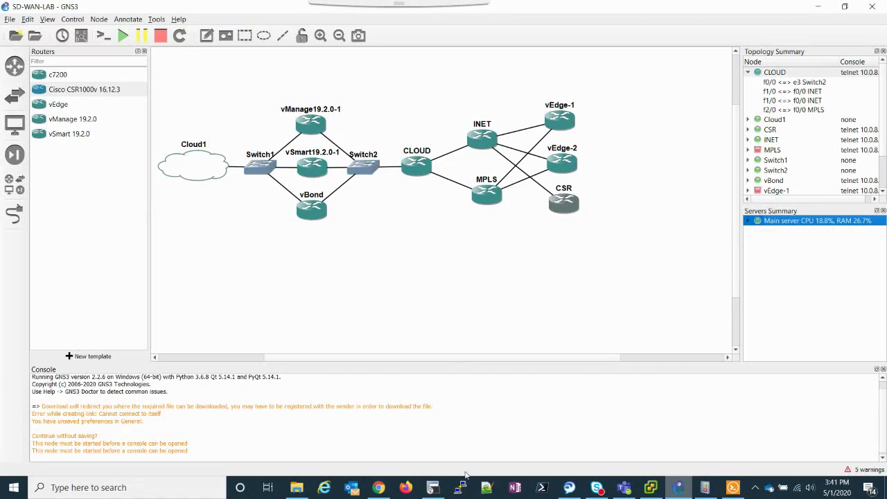
{"action": "left_click", "coordinate": [733, 487]}
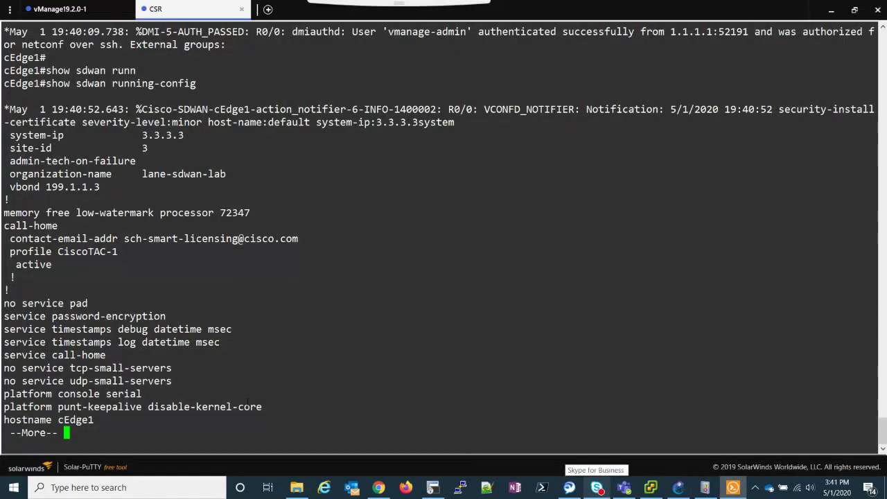
Page through the config and highlight site-id 3, organization lane-sdwan-lab and vbond 199.1.1.3
{"action": "key", "text": "space"}
{"action": "key", "text": "space"}
{"action": "key", "text": "space"}
{"action": "key", "text": "space"}
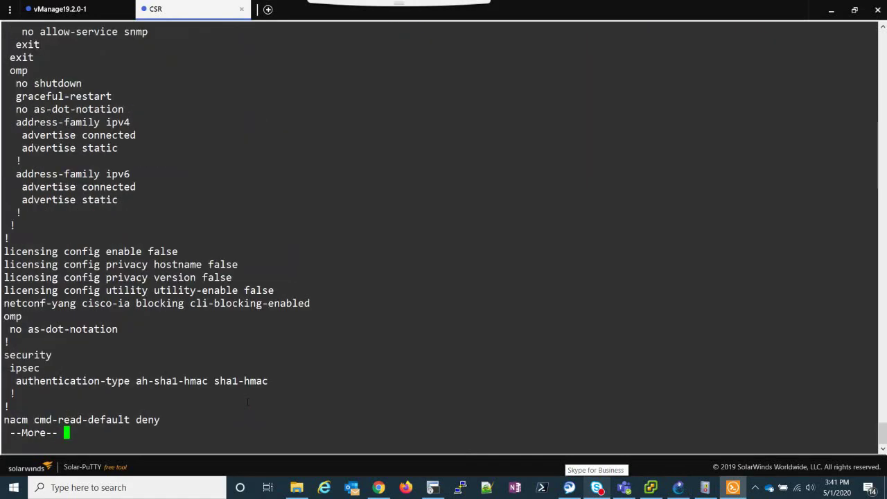
{"action": "key", "text": "space"}
{"action": "left_click_drag", "start_coordinate": [882, 435], "coordinate": [872, 359]}
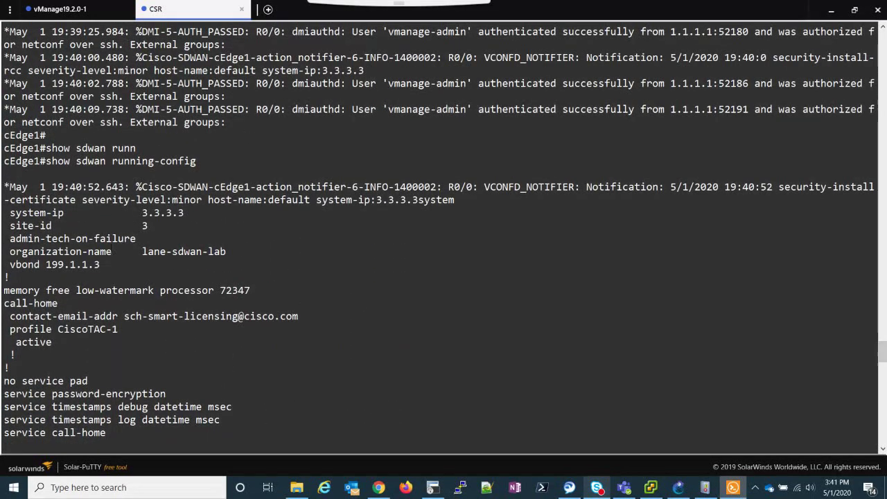
{"action": "scroll", "coordinate": [199, 264], "scroll_direction": "up", "scroll_amount": 20}
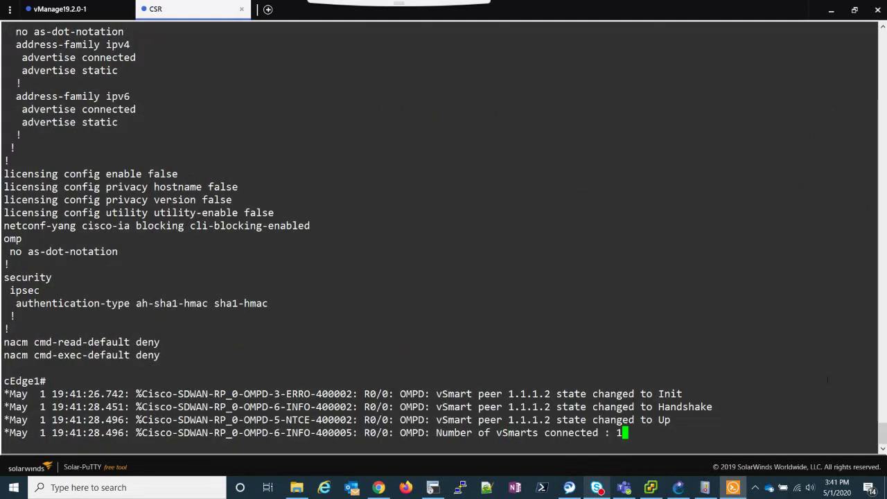
{"action": "left_click_drag", "start_coordinate": [882, 434], "coordinate": [880, 350]}
{"action": "left_click_drag", "start_coordinate": [10, 251], "coordinate": [66, 252]}
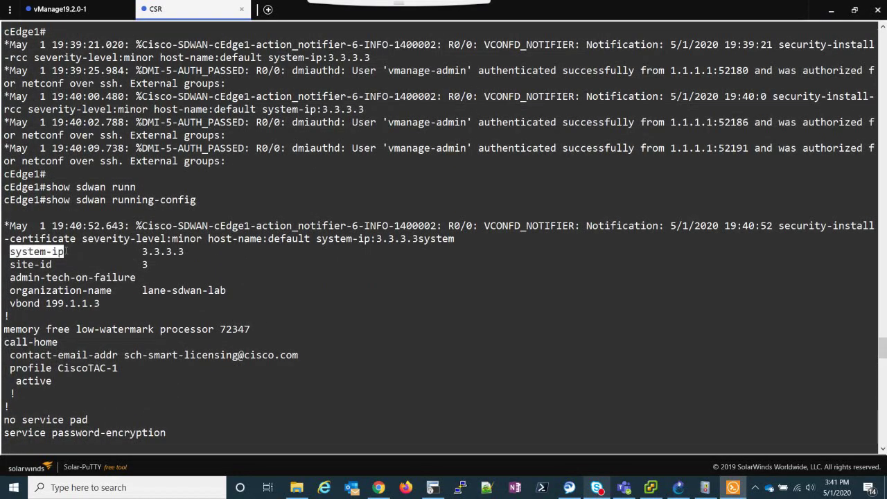
{"action": "left_click_drag", "start_coordinate": [9, 265], "coordinate": [47, 264]}
{"action": "left_click_drag", "start_coordinate": [3, 290], "coordinate": [111, 291]}
{"action": "left_click_drag", "start_coordinate": [4, 303], "coordinate": [94, 303]}
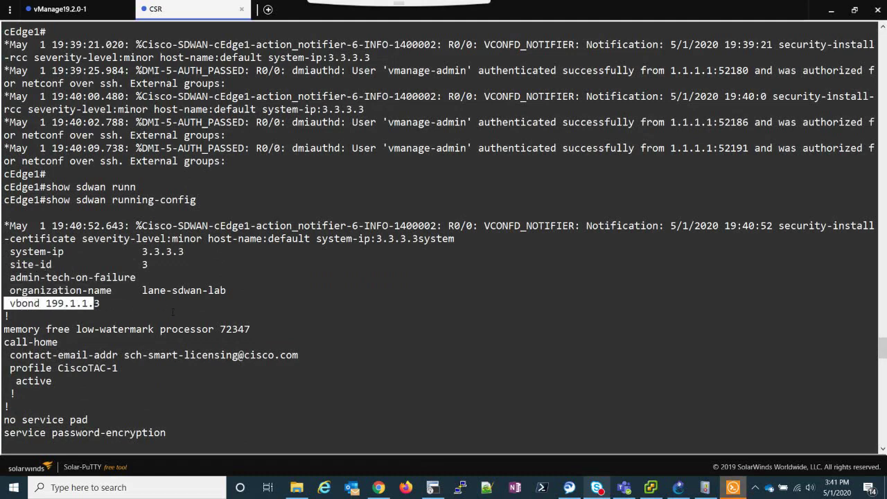
Highlight the GigabitEthernet1 interface settings and the default route via 100.1.3.1
{"action": "scroll", "coordinate": [173, 312], "scroll_direction": "down", "scroll_amount": 10}
{"action": "scroll", "coordinate": [174, 312], "scroll_direction": "up", "scroll_amount": 5}
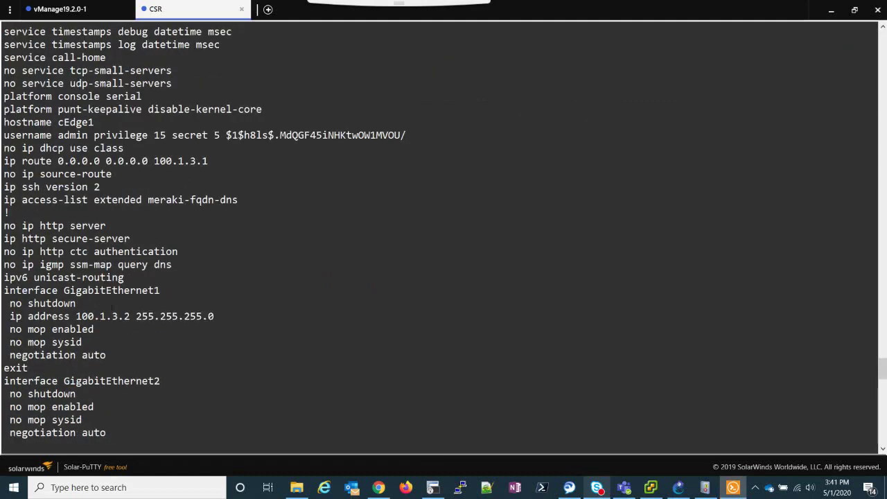
{"action": "left_click_drag", "start_coordinate": [4, 291], "coordinate": [127, 352]}
{"action": "left_click_drag", "start_coordinate": [873, 160], "coordinate": [14, 160]}
Highlight the tunnel-interface block, ipsec encapsulation and allowed sshd/netconf services, then scroll to the end
{"action": "scroll", "coordinate": [199, 202], "scroll_direction": "down", "scroll_amount": 11}
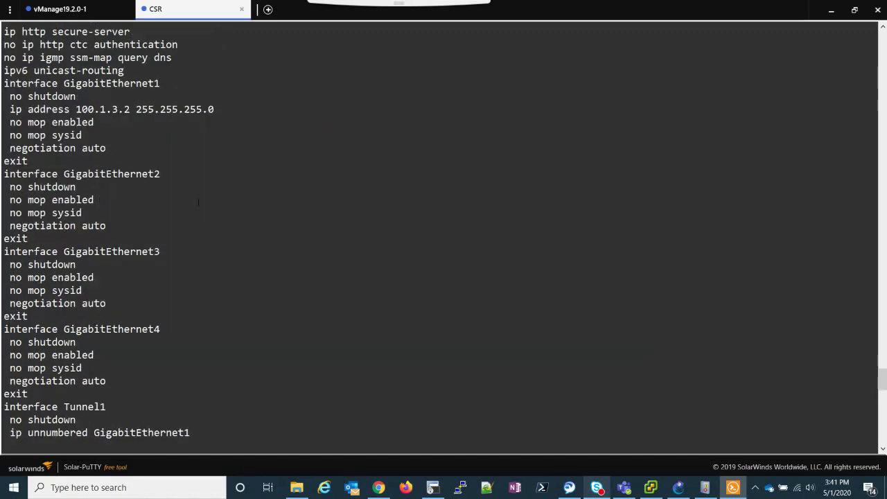
{"action": "scroll", "coordinate": [198, 202], "scroll_direction": "down", "scroll_amount": 16}
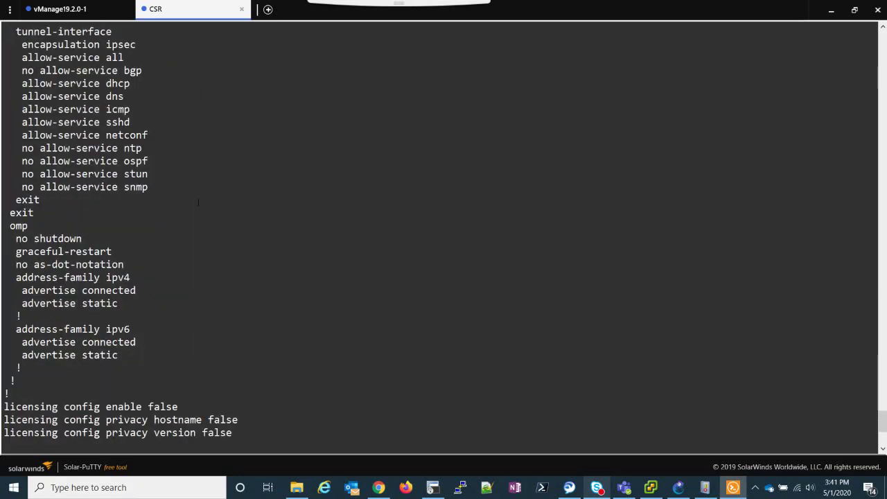
{"action": "scroll", "coordinate": [198, 202], "scroll_direction": "up", "scroll_amount": 5}
{"action": "left_click_drag", "start_coordinate": [4, 213], "coordinate": [147, 393]}
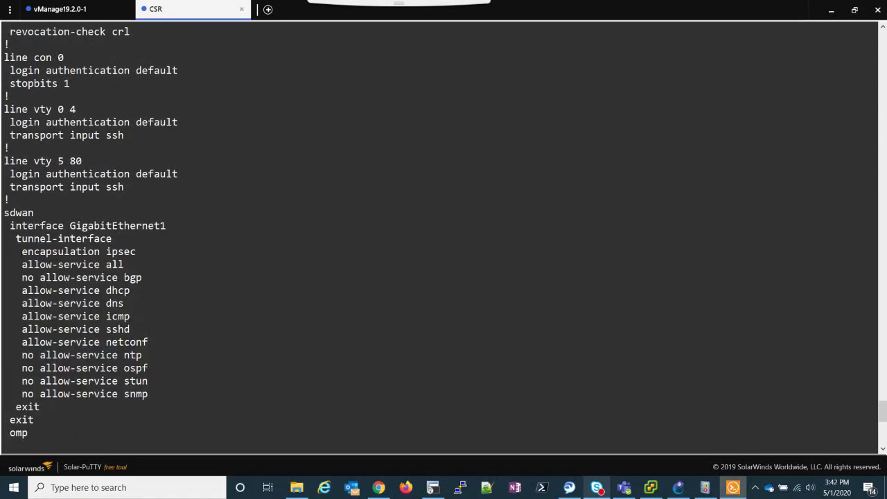
{"action": "left_click_drag", "start_coordinate": [16, 251], "coordinate": [136, 251]}
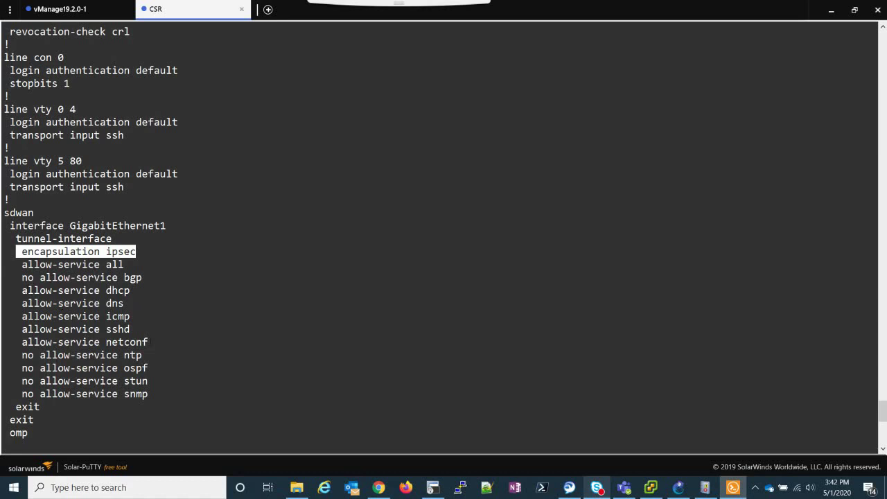
{"action": "left_click_drag", "start_coordinate": [153, 341], "coordinate": [100, 329]}
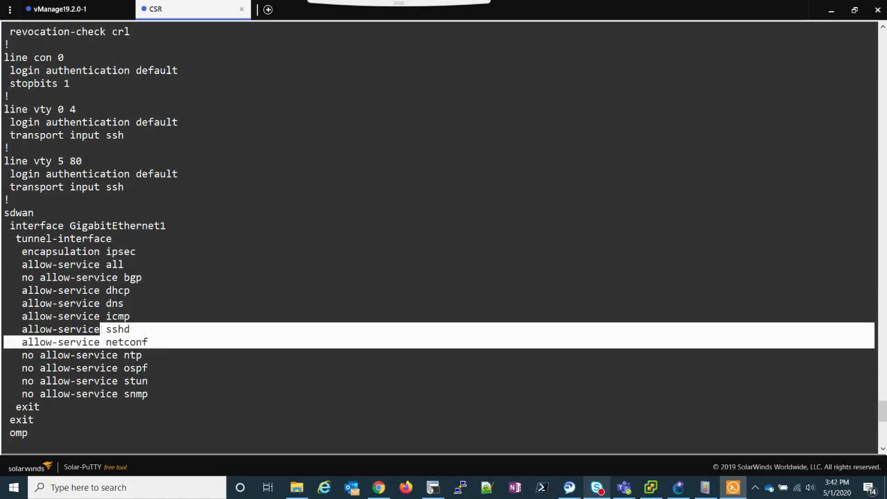
{"action": "left_click", "coordinate": [100, 329]}
{"action": "scroll", "coordinate": [440, 235], "scroll_direction": "down", "scroll_amount": 5}
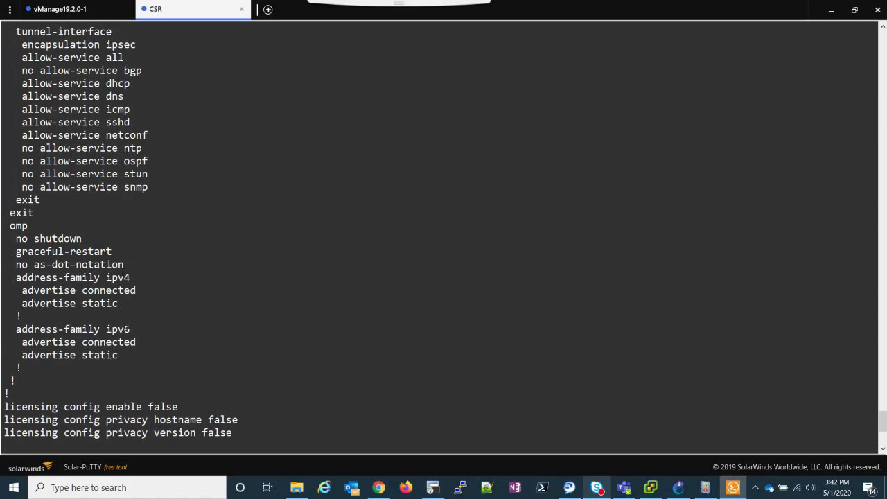
{"action": "scroll", "coordinate": [125, 271], "scroll_direction": "down", "scroll_amount": 6}
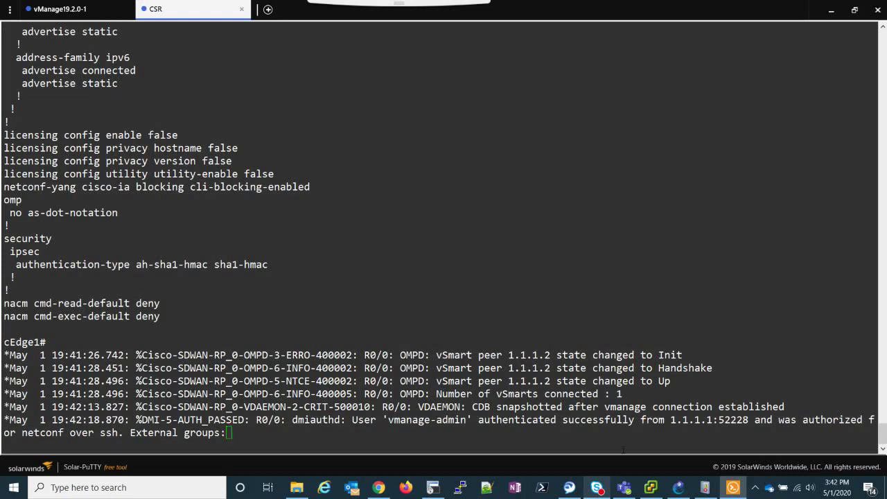
Type 'request platform software sdwan vedge_cloud activate chassis-number' at the cEdge1 prompt using Tab completion
{"action": "left_click", "coordinate": [609, 430]}
{"action": "key", "text": "Return"}
{"action": "key", "text": "Return"}
{"action": "key", "text": "Return"}
{"action": "key", "text": "Return"}
{"action": "key", "text": "Return"}
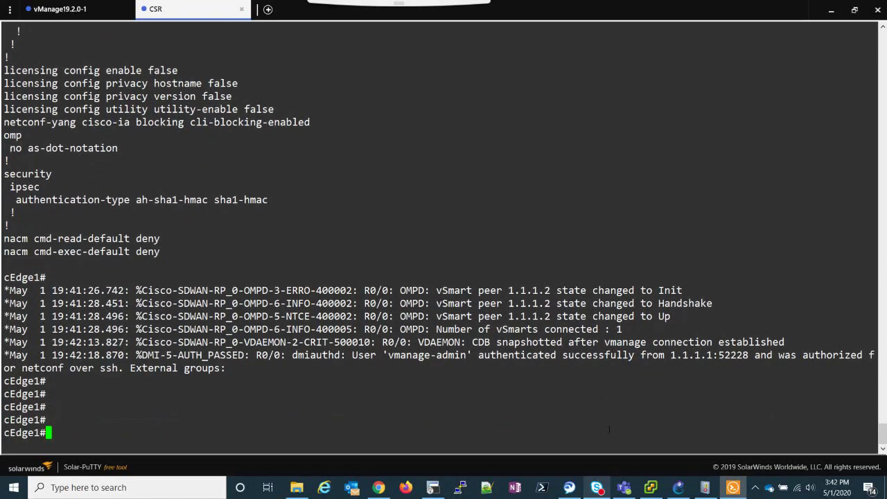
{"action": "type", "text": "request platform sof"}
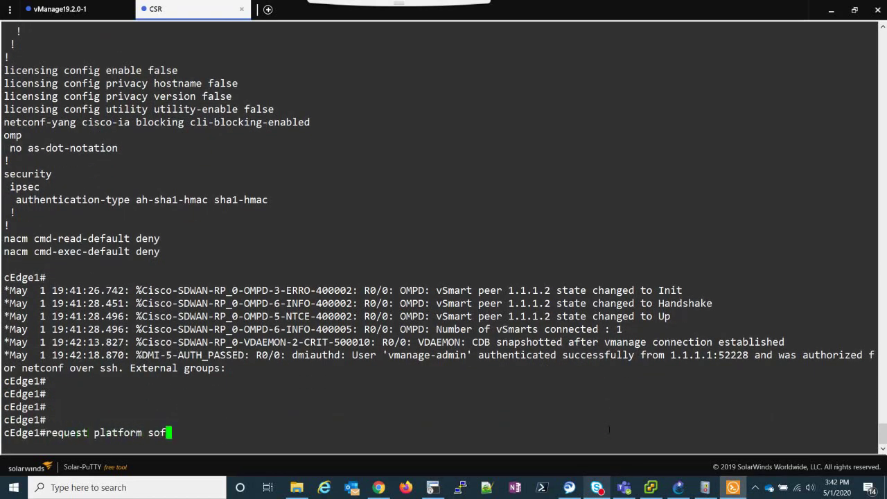
{"action": "type", "text": "tware sdwa"}
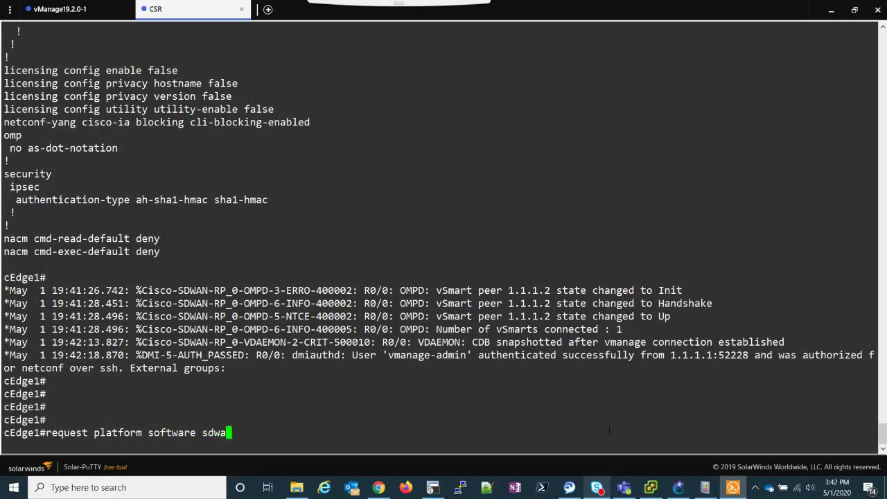
{"action": "type", "text": "n vedge"}
{"action": "key", "text": "Tab"}
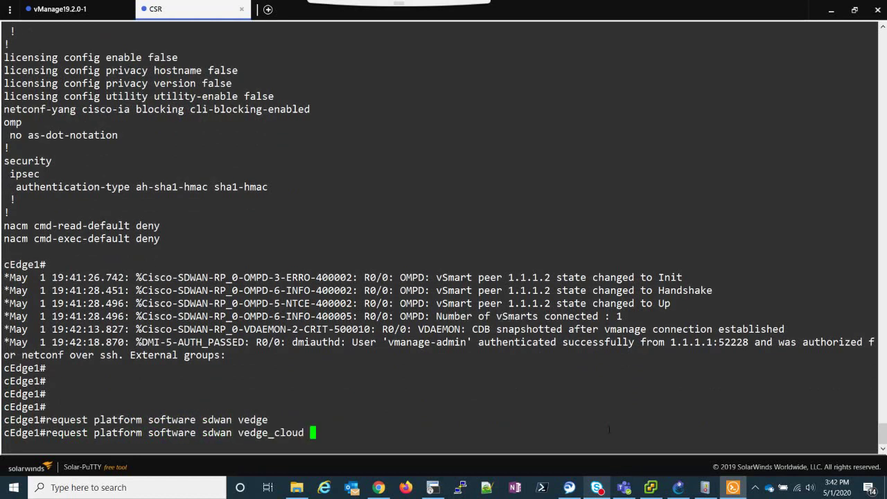
{"action": "type", "text": "active"}
{"action": "key", "text": "Tab"}
{"action": "key", "text": "BackSpace"}
{"action": "key", "text": "Tab"}
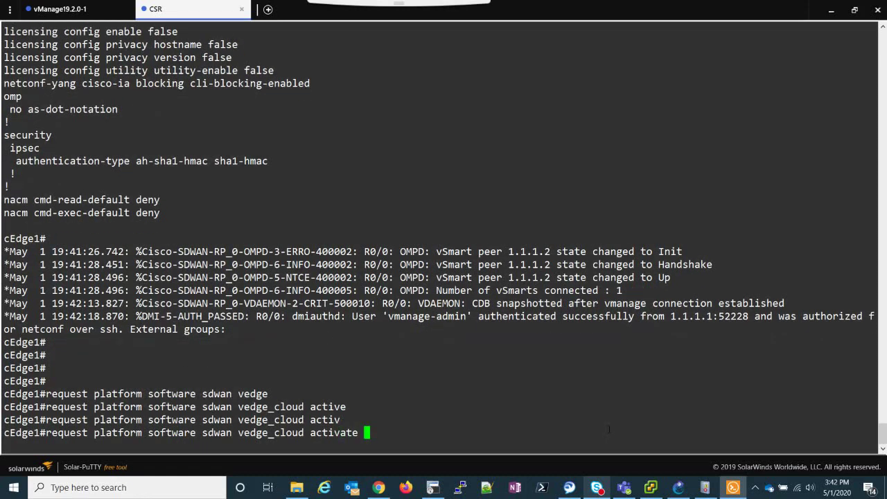
{"action": "type", "text": "chas"}
{"action": "key", "text": "Tab"}
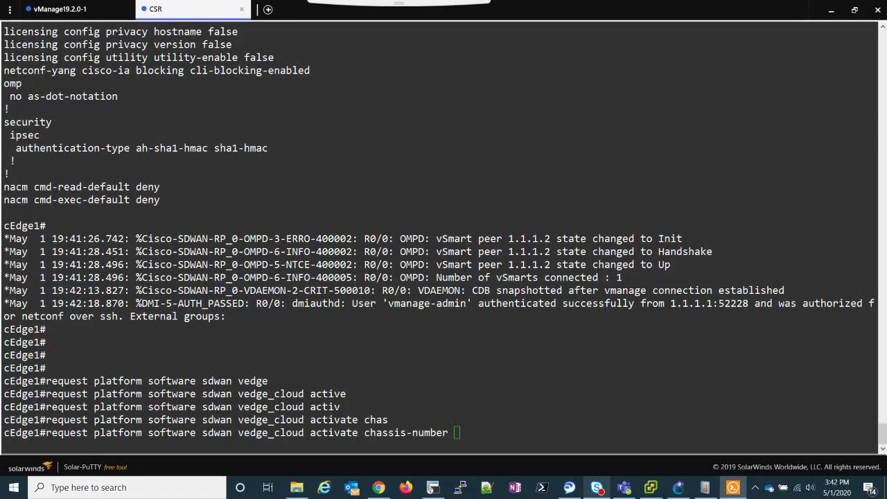
{"action": "key", "text": "alt+Tab"}
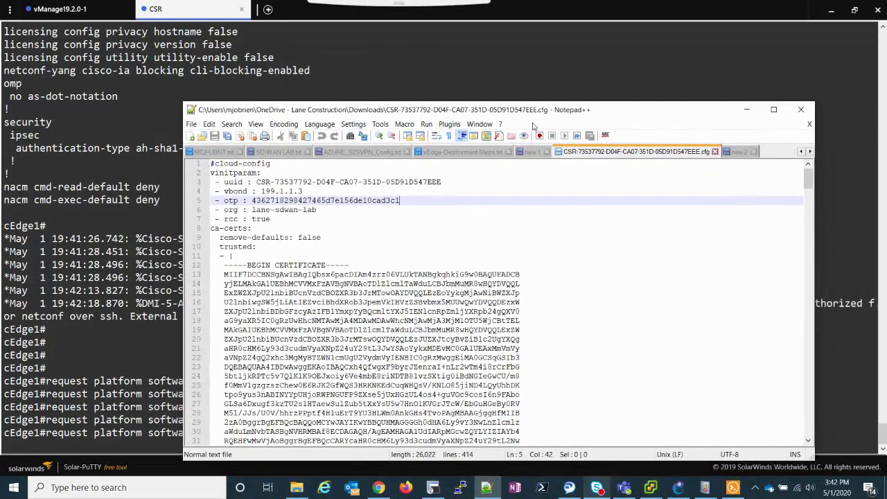
Highlight the uuid value on line 3 and the otp value on line 5, then minimize Notepad++
{"action": "left_click_drag", "start_coordinate": [450, 182], "coordinate": [256, 181]}
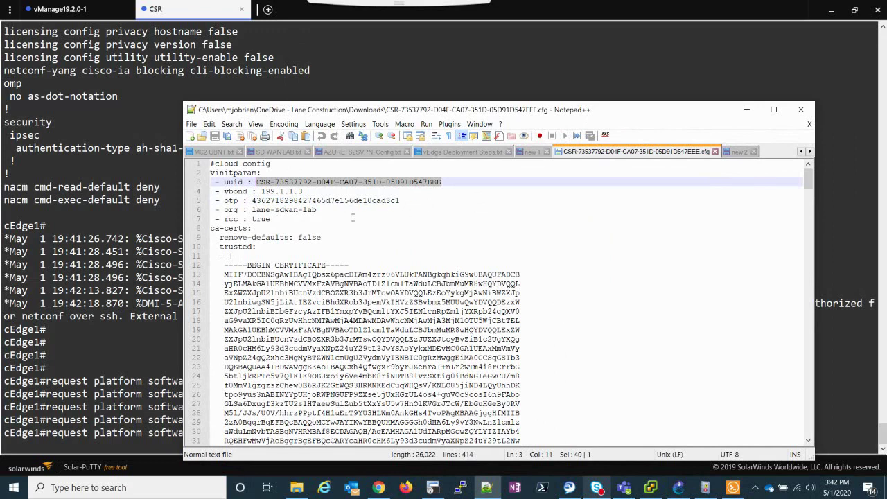
{"action": "left_click_drag", "start_coordinate": [400, 201], "coordinate": [251, 200]}
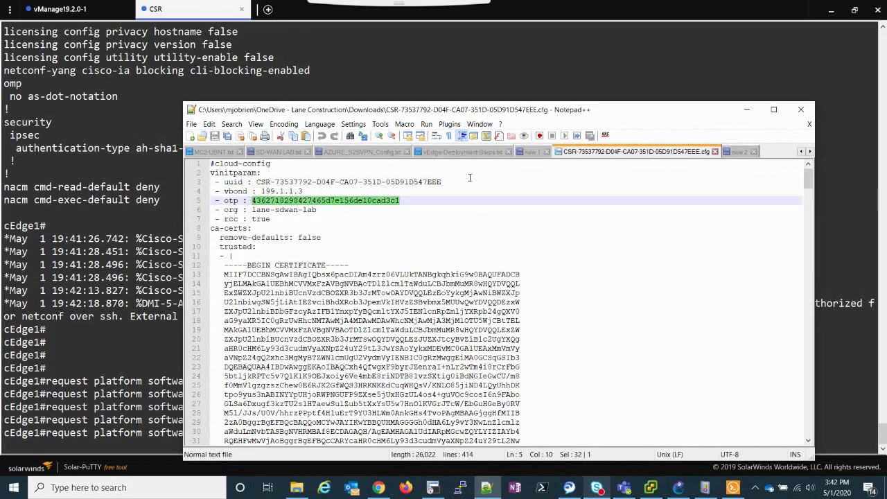
{"action": "left_click", "coordinate": [747, 110]}
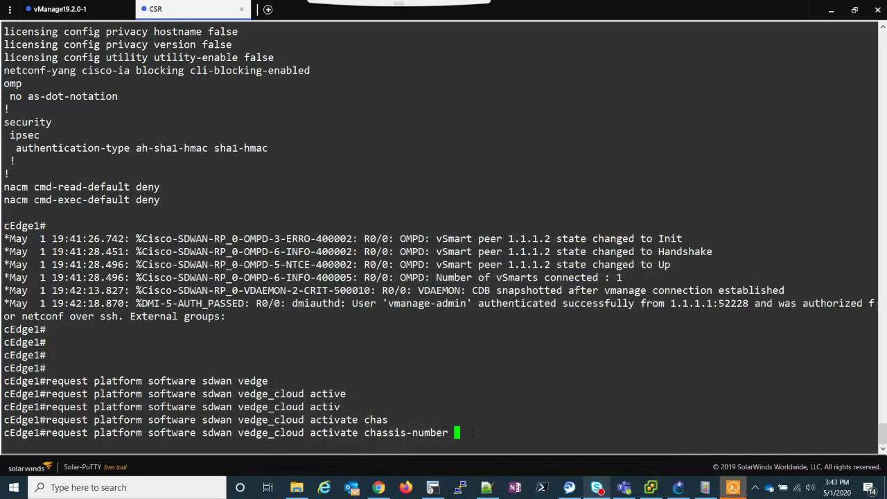
Show placeholder chassis-number and token values in the activate command, clear it, and highlight the vSmart Handshake/Up log lines
{"action": "type", "text": "asdfadf"}
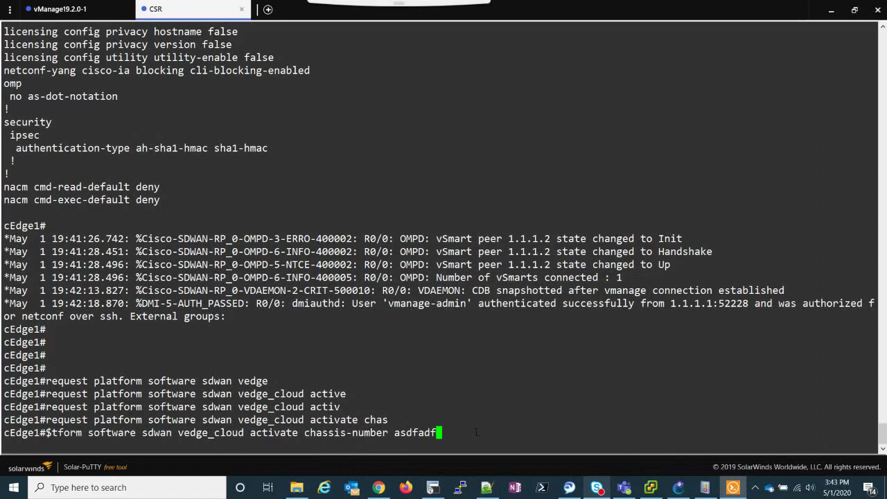
{"action": "type", "text": " token"}
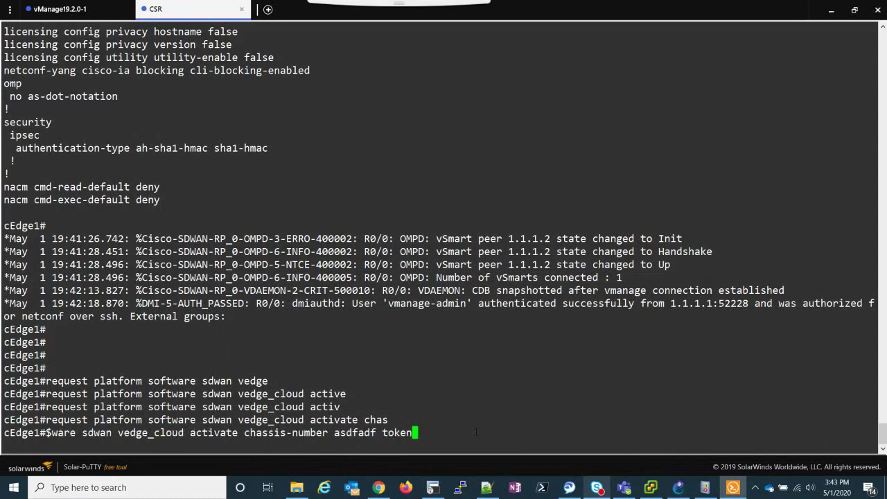
{"action": "type", "text": " asf"}
{"action": "key", "text": "BackSpace"}
{"action": "key", "text": "BackSpace"}
{"action": "key", "text": "BackSpace"}
{"action": "key", "text": "BackSpace"}
{"action": "key", "text": "BackSpace"}
{"action": "key", "text": "BackSpace"}
{"action": "key", "text": "BackSpace"}
{"action": "key", "text": "BackSpace"}
{"action": "key", "text": "BackSpace"}
{"action": "key", "text": "BackSpace"}
{"action": "key", "text": "BackSpace"}
{"action": "key", "text": "BackSpace"}
{"action": "key", "text": "BackSpace"}
{"action": "key", "text": "BackSpace"}
{"action": "key", "text": "BackSpace"}
{"action": "key", "text": "BackSpace"}
{"action": "key", "text": "BackSpace"}
{"action": "key", "text": "BackSpace"}
{"action": "key", "text": "BackSpace"}
{"action": "key", "text": "BackSpace"}
{"action": "key", "text": "BackSpace"}
{"action": "key", "text": "BackSpace"}
{"action": "key", "text": "BackSpace"}
{"action": "key", "text": "BackSpace"}
{"action": "key", "text": "BackSpace"}
{"action": "key", "text": "BackSpace"}
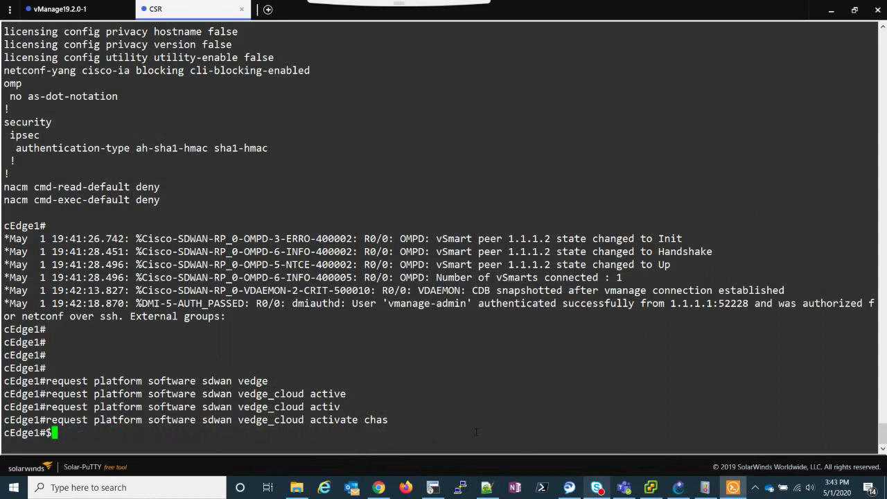
{"action": "key", "text": "BackSpace"}
{"action": "left_click_drag", "start_coordinate": [673, 264], "coordinate": [399, 252]}
{"action": "left_click", "coordinate": [137, 442]}
Run show sdwan control connections on cEdge1
{"action": "type", "text": "show sdwa"}
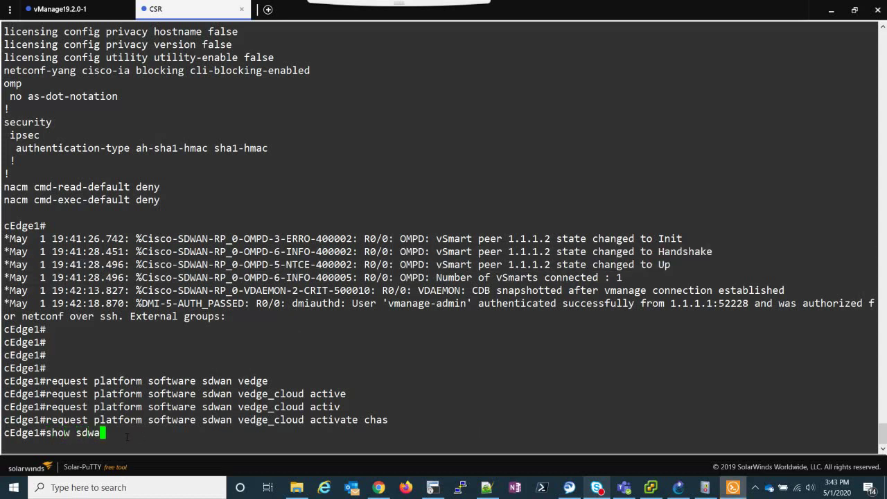
{"action": "type", "text": "n control connec"}
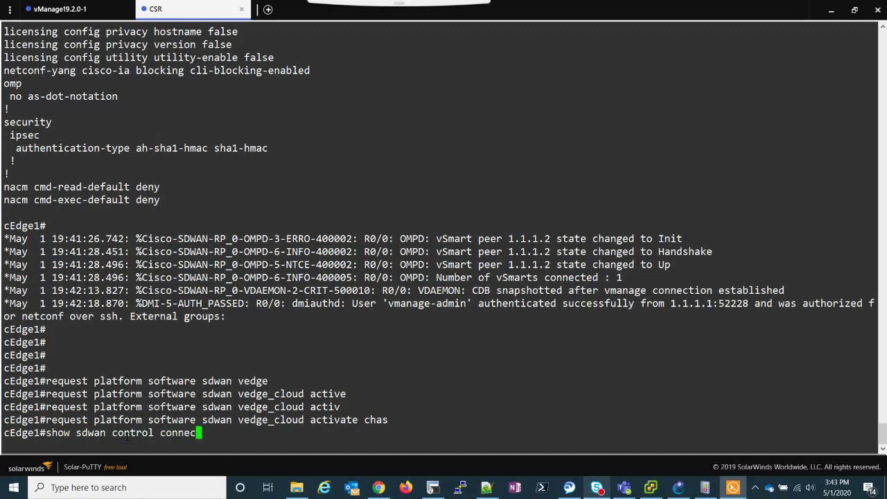
{"action": "key", "text": "Tab"}
{"action": "type", "text": "s"}
{"action": "key", "text": "Return"}
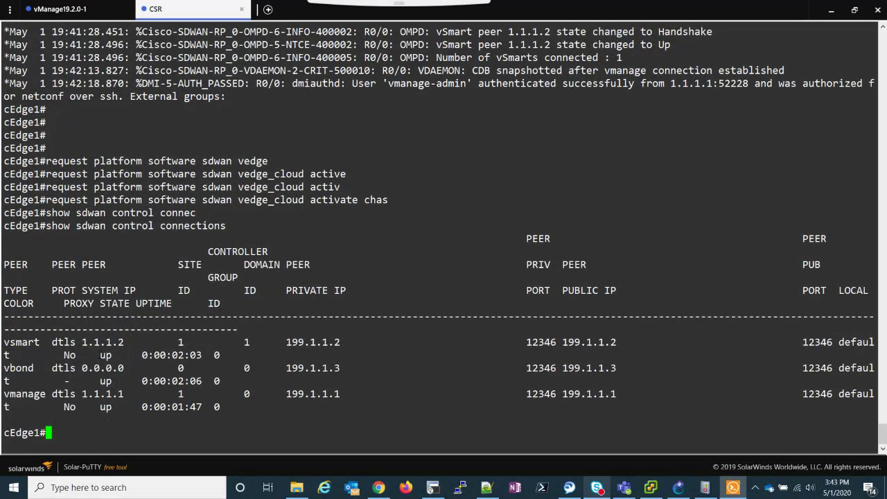
Highlight the up state of the vsmart, vbond and vmanage peers, then return to the GNS3 SD-WAN-LAB topology
{"action": "double_click", "coordinate": [104, 355]}
{"action": "double_click", "coordinate": [106, 381]}
{"action": "double_click", "coordinate": [104, 407]}
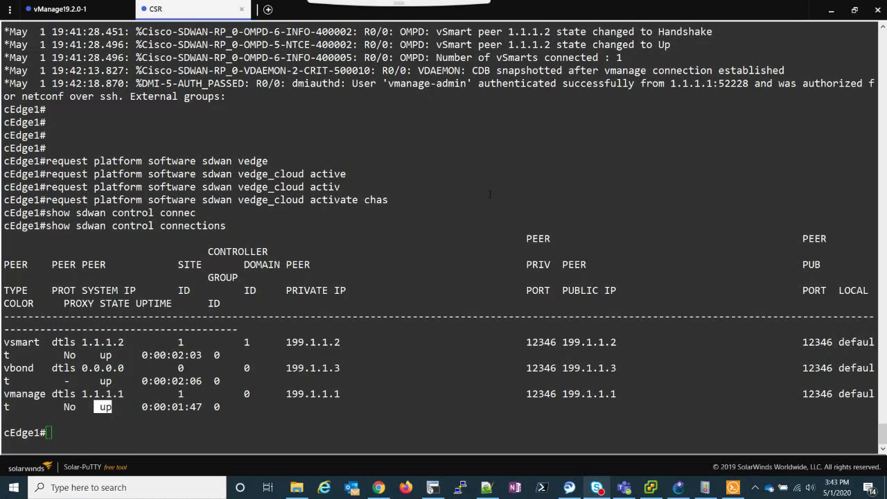
{"action": "left_click", "coordinate": [678, 488]}
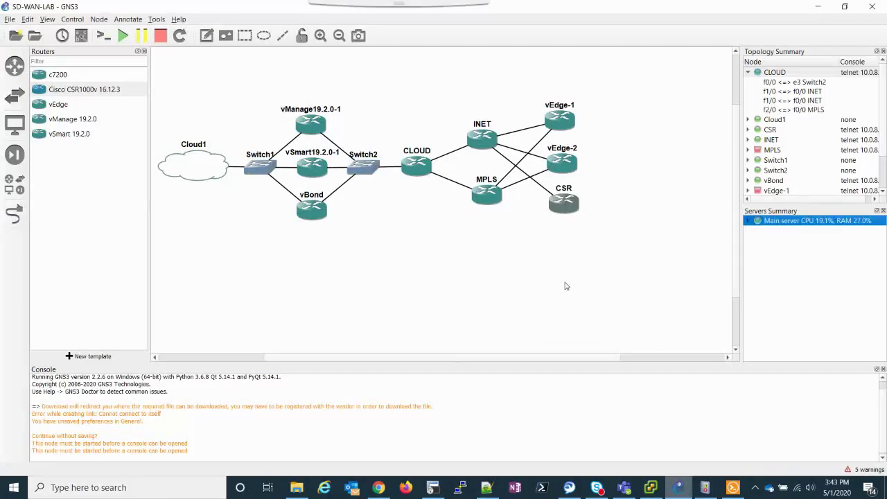